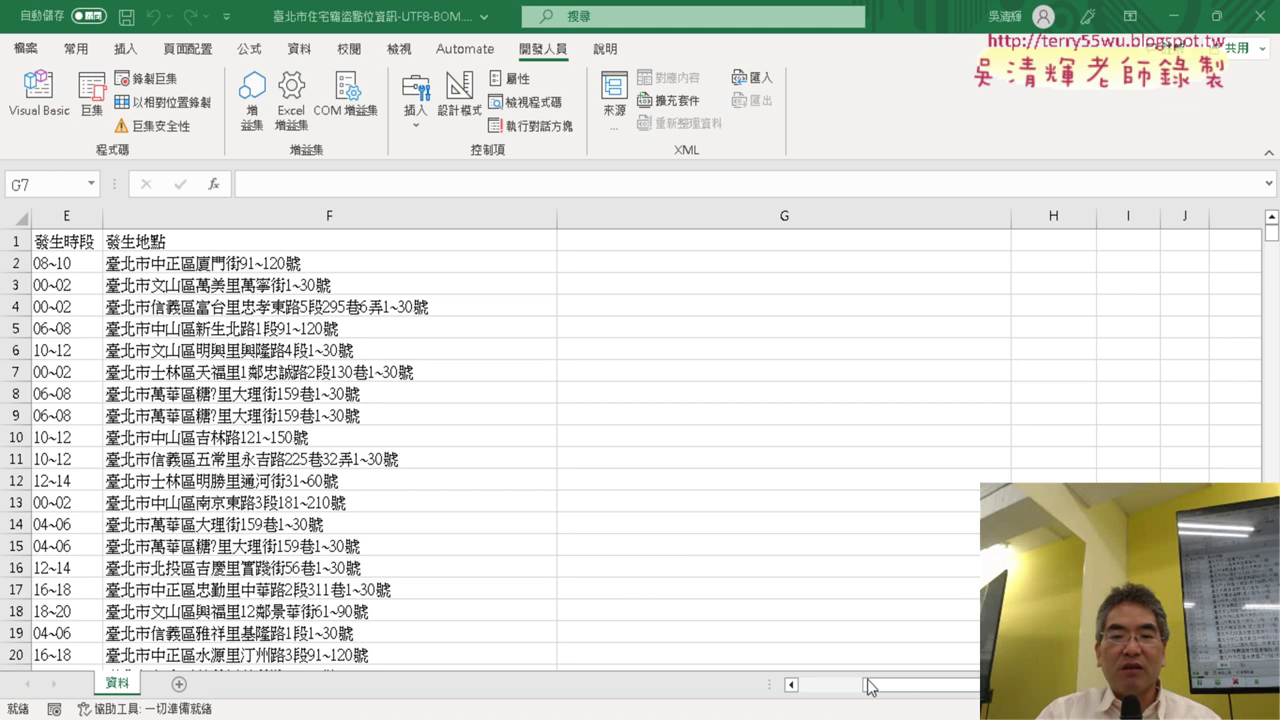
- Delete the 年 year column D and bring up the 插入欄 macro in the VBA editor
{"action": "left_click", "coordinate": [869, 686]}
{"action": "left_click", "coordinate": [828, 686]}
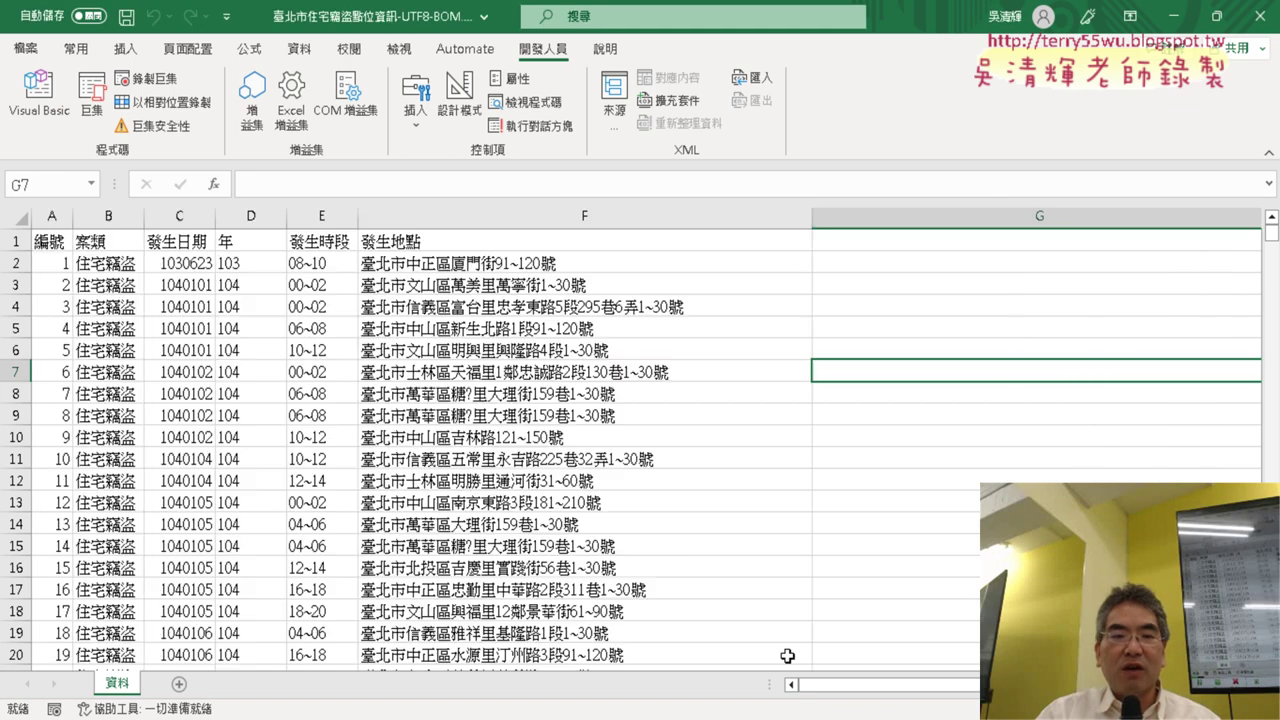
{"action": "left_click", "coordinate": [250, 216]}
{"action": "right_click", "coordinate": [243, 280]}
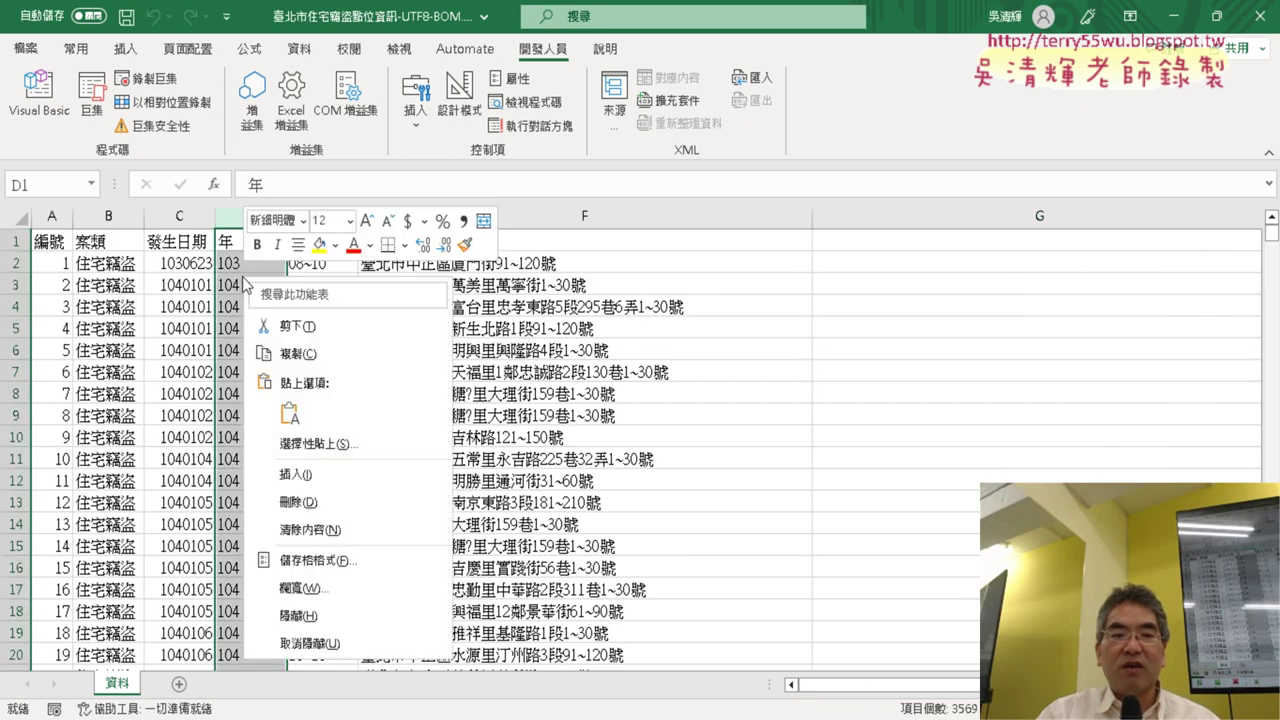
{"action": "left_click", "coordinate": [296, 502]}
{"action": "left_click", "coordinate": [40, 100]}
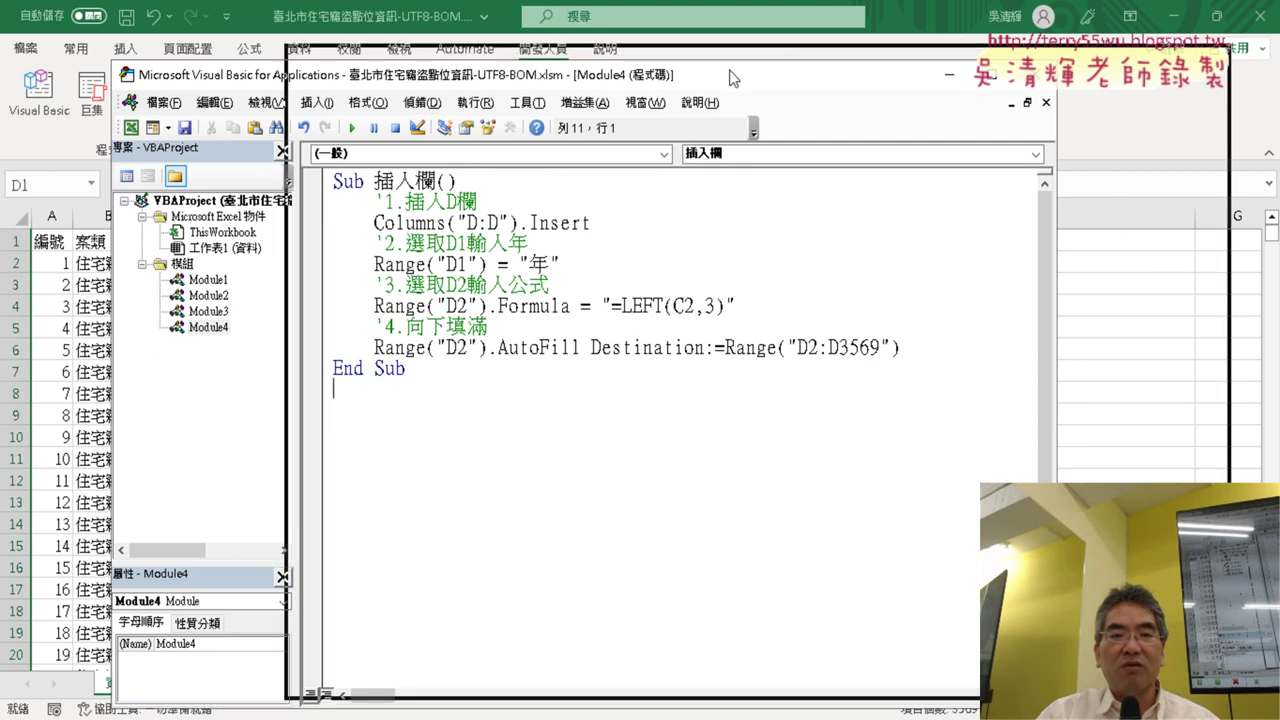
- Run the 插入欄 macro to rebuild column D as 年 with years 103 and 104, then return to G1
{"action": "left_click_drag", "start_coordinate": [557, 80], "coordinate": [732, 65]}
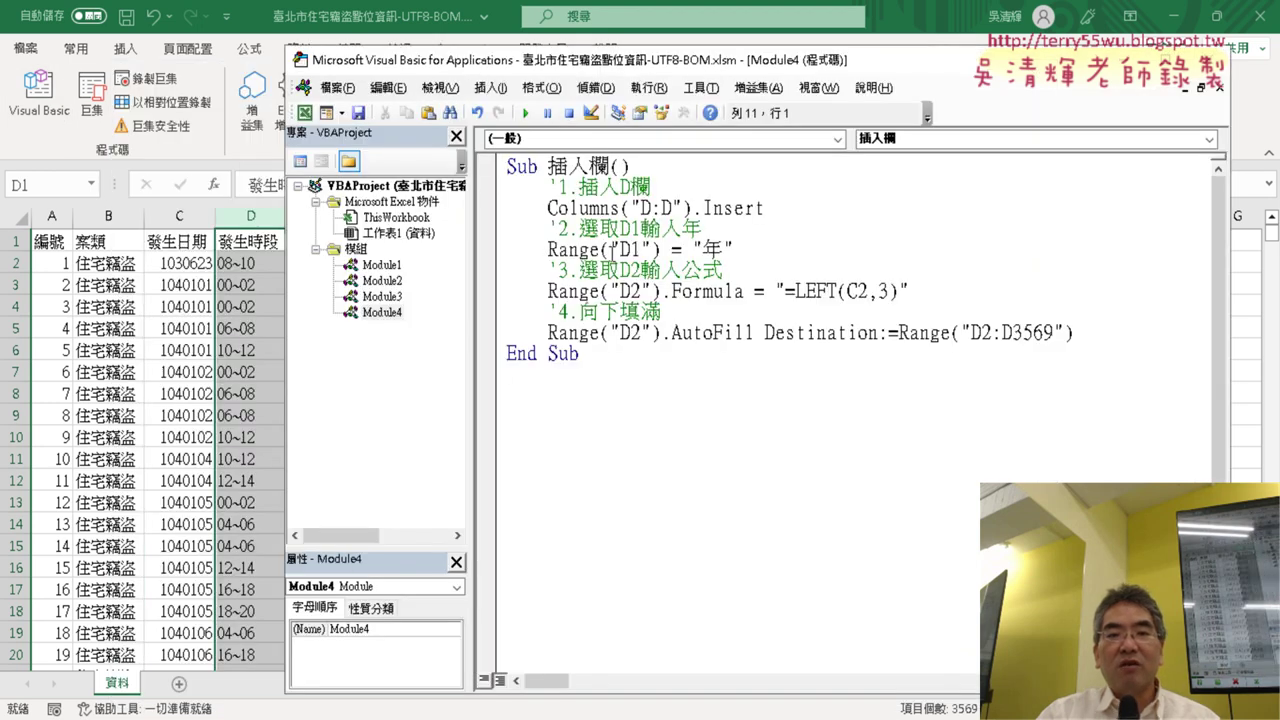
{"action": "left_click", "coordinate": [612, 249]}
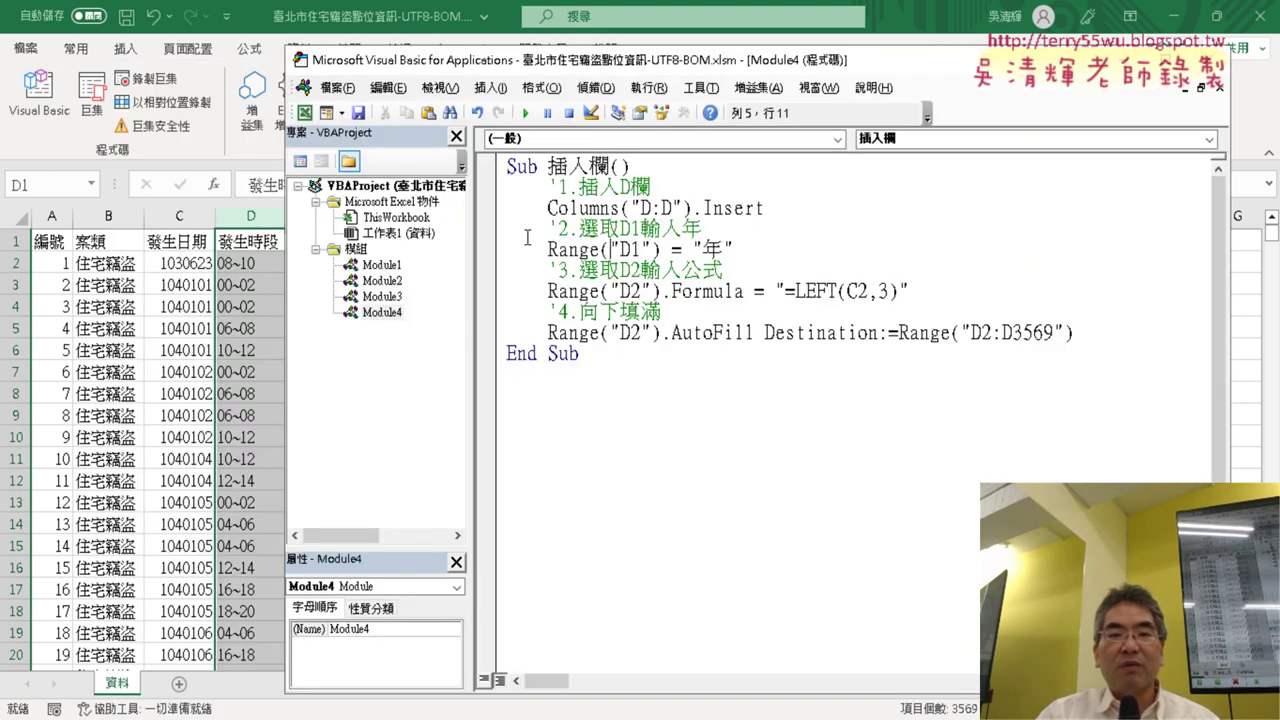
{"action": "left_click", "coordinate": [525, 113]}
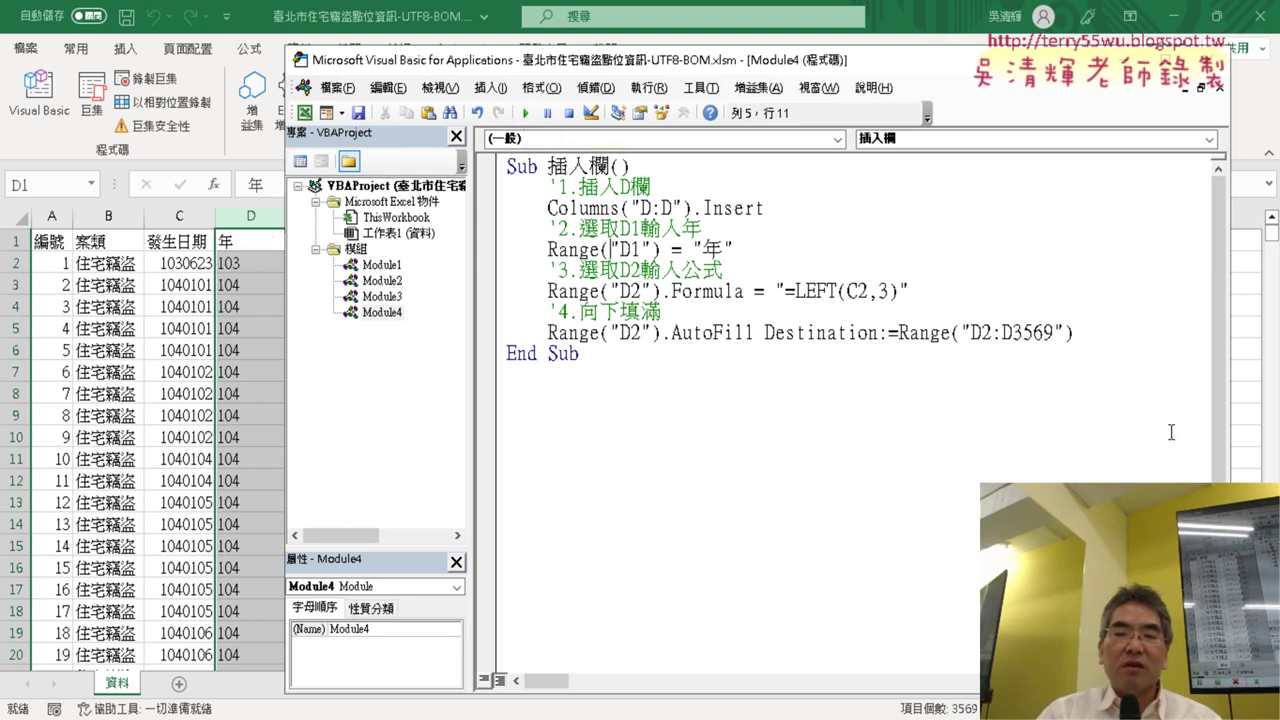
{"action": "left_click_drag", "start_coordinate": [1237, 414], "coordinate": [765, 414]}
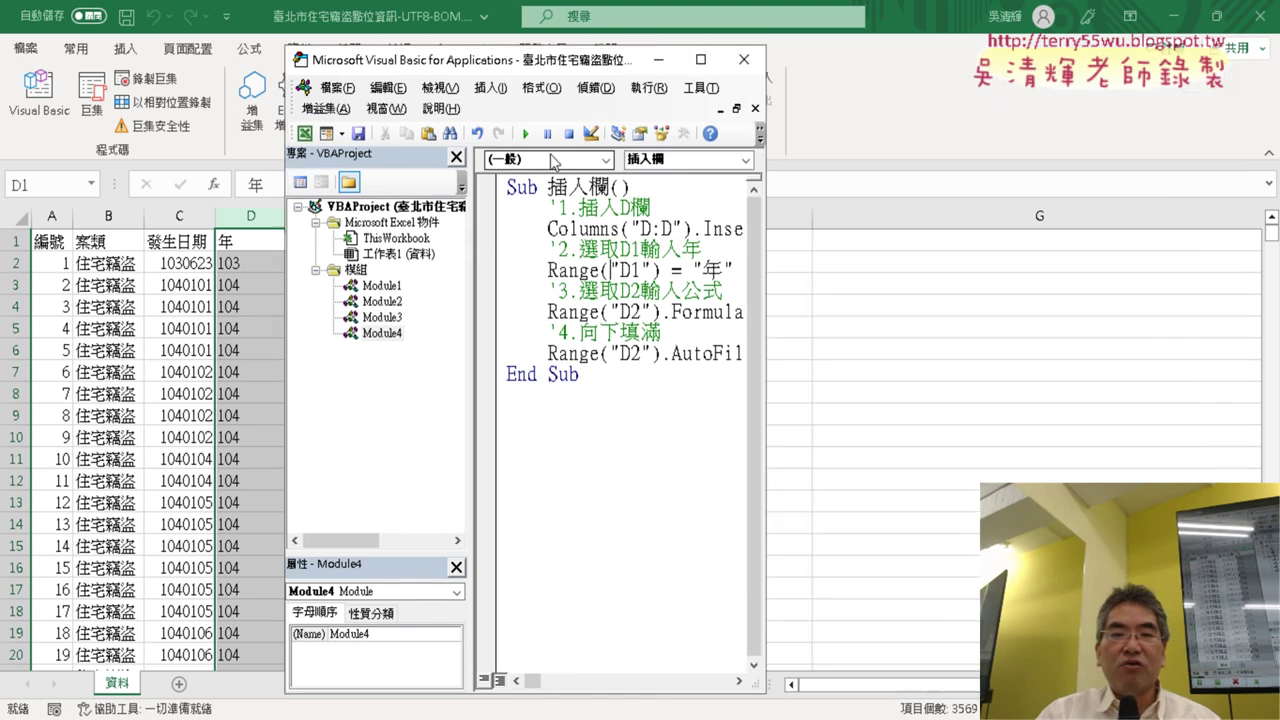
{"action": "left_click_drag", "start_coordinate": [510, 77], "coordinate": [292, 120]}
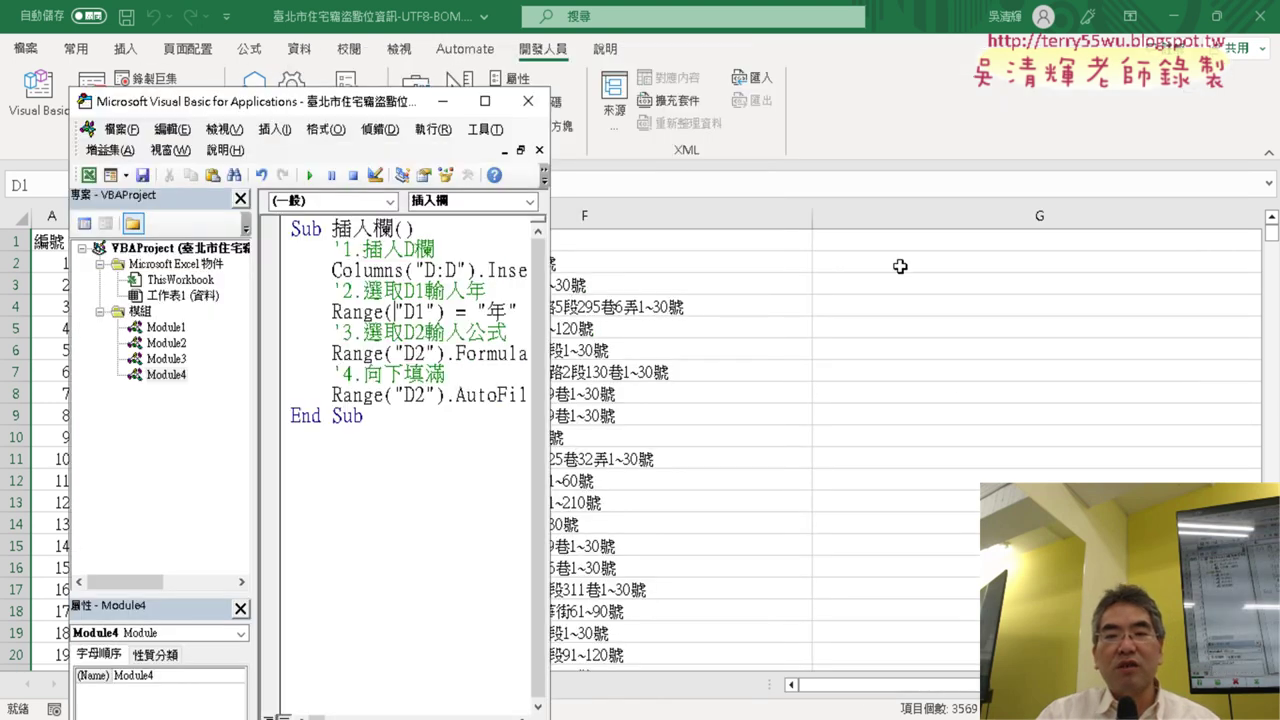
{"action": "left_click", "coordinate": [950, 241]}
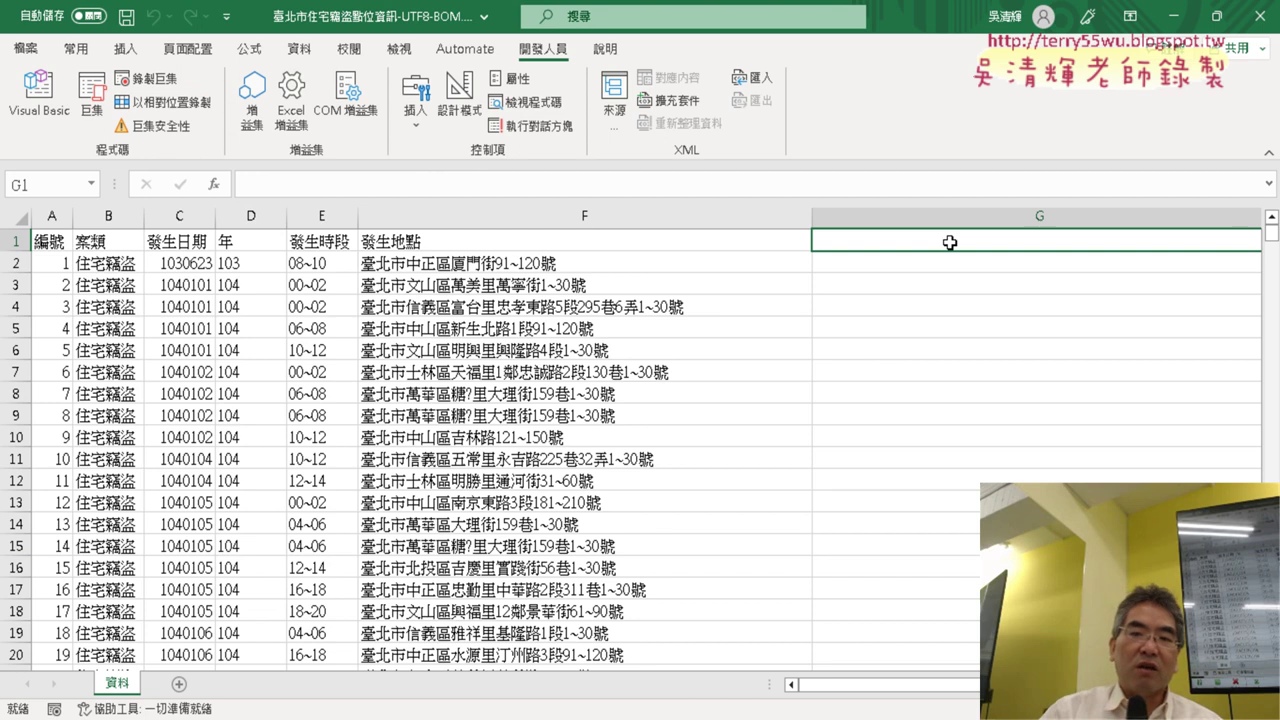
- Enter the heading 區 in cell G1
{"action": "type", "text": "ㄑ"}
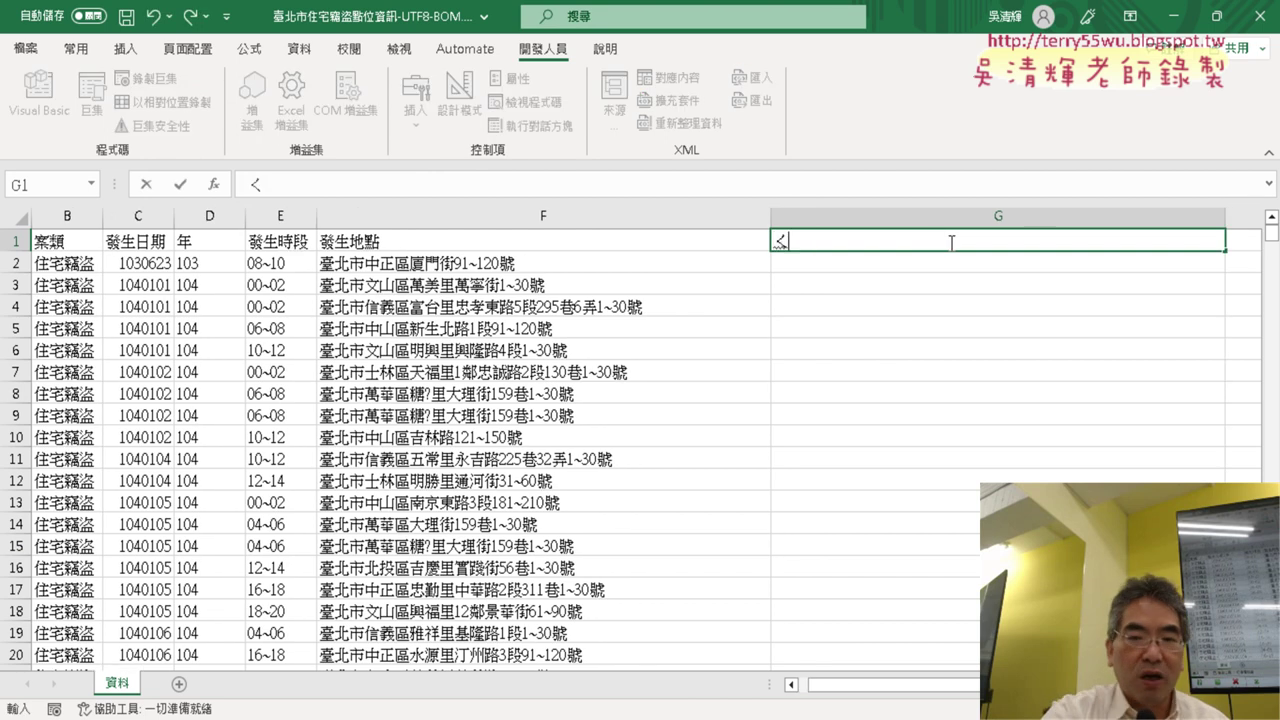
{"action": "type", "text": "ㄩ"}
{"action": "key", "text": "space"}
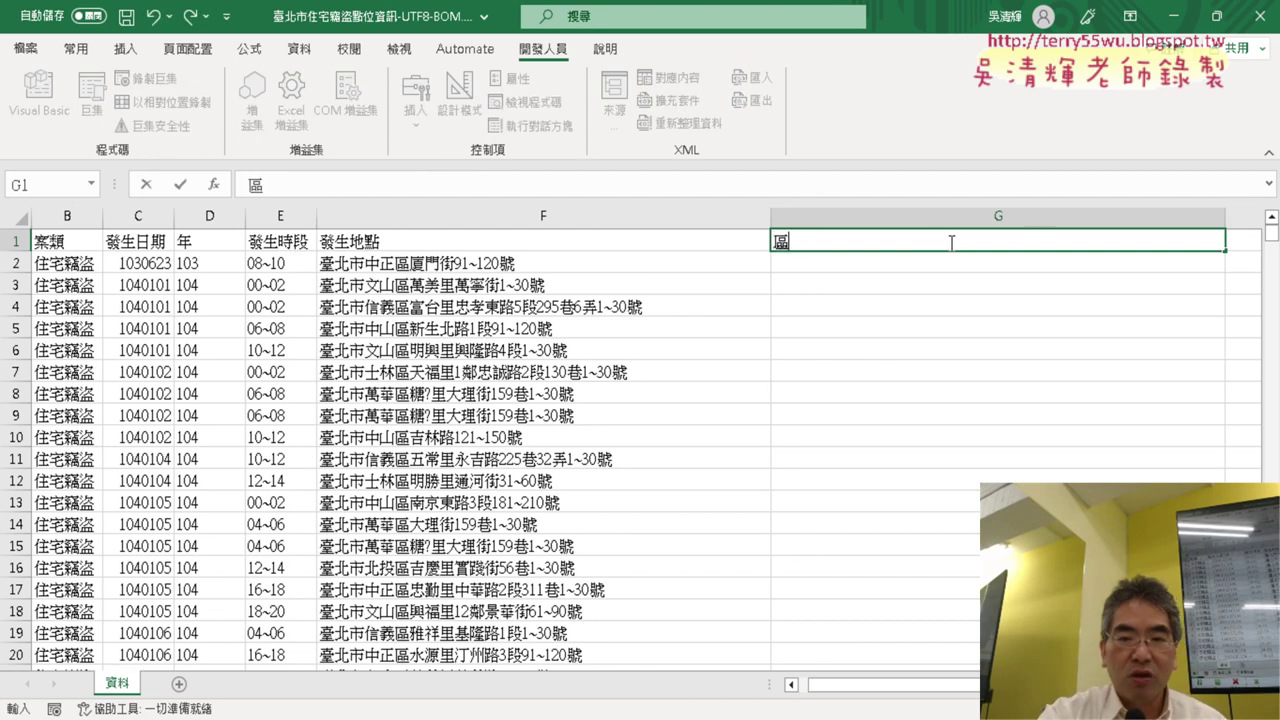
{"action": "key", "text": "Return"}
{"action": "key", "text": "Return"}
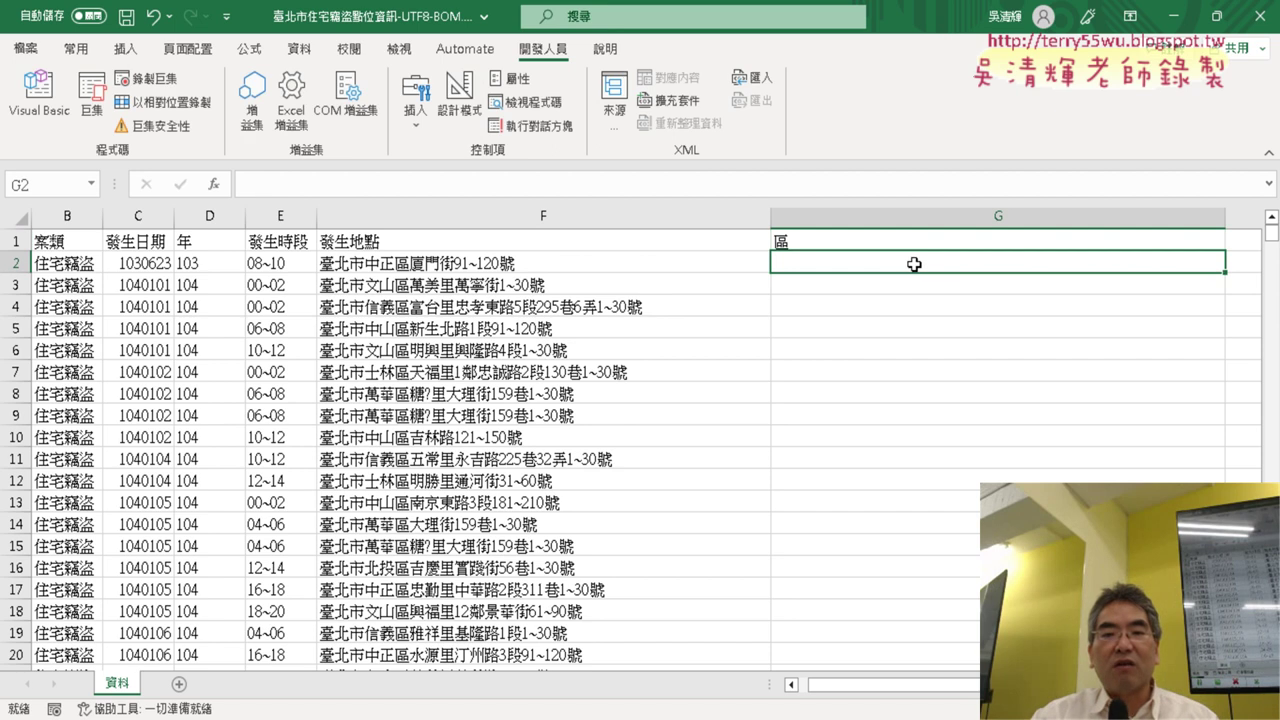
- Give G2 the formula =MID(F2,4,3) to extract the district 中正區
{"action": "left_click", "coordinate": [213, 184]}
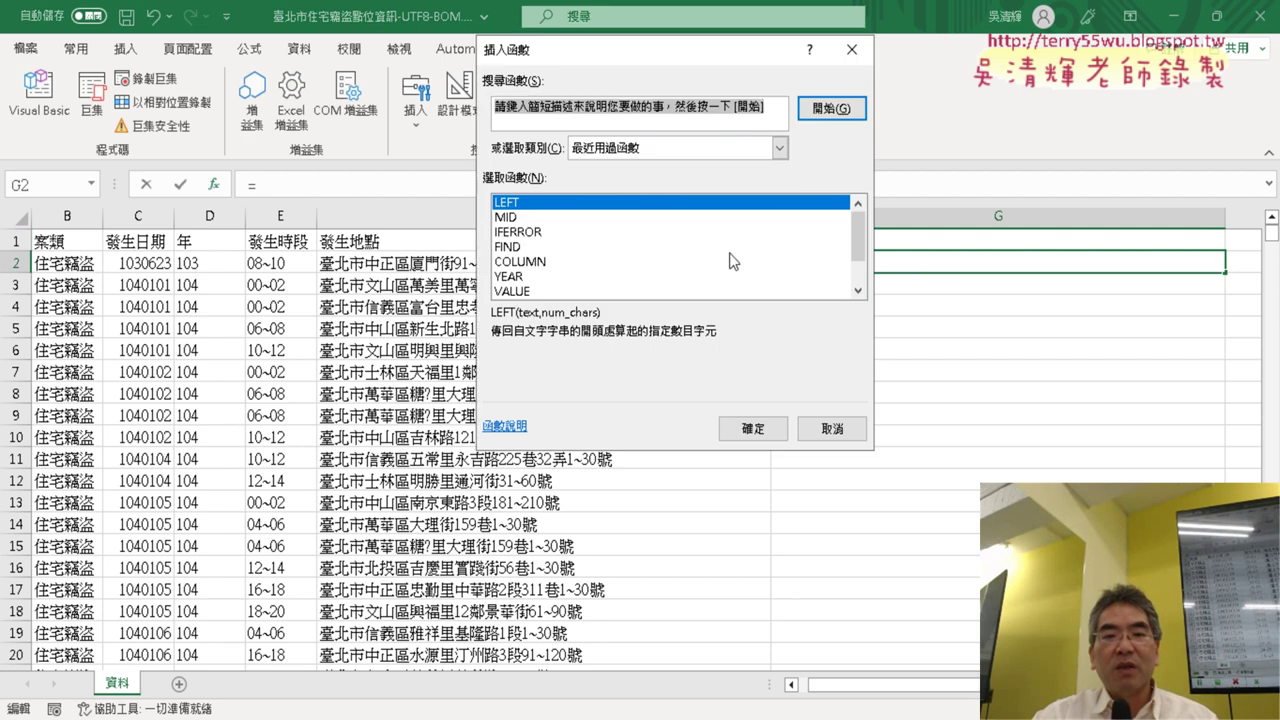
{"action": "double_click", "coordinate": [530, 218]}
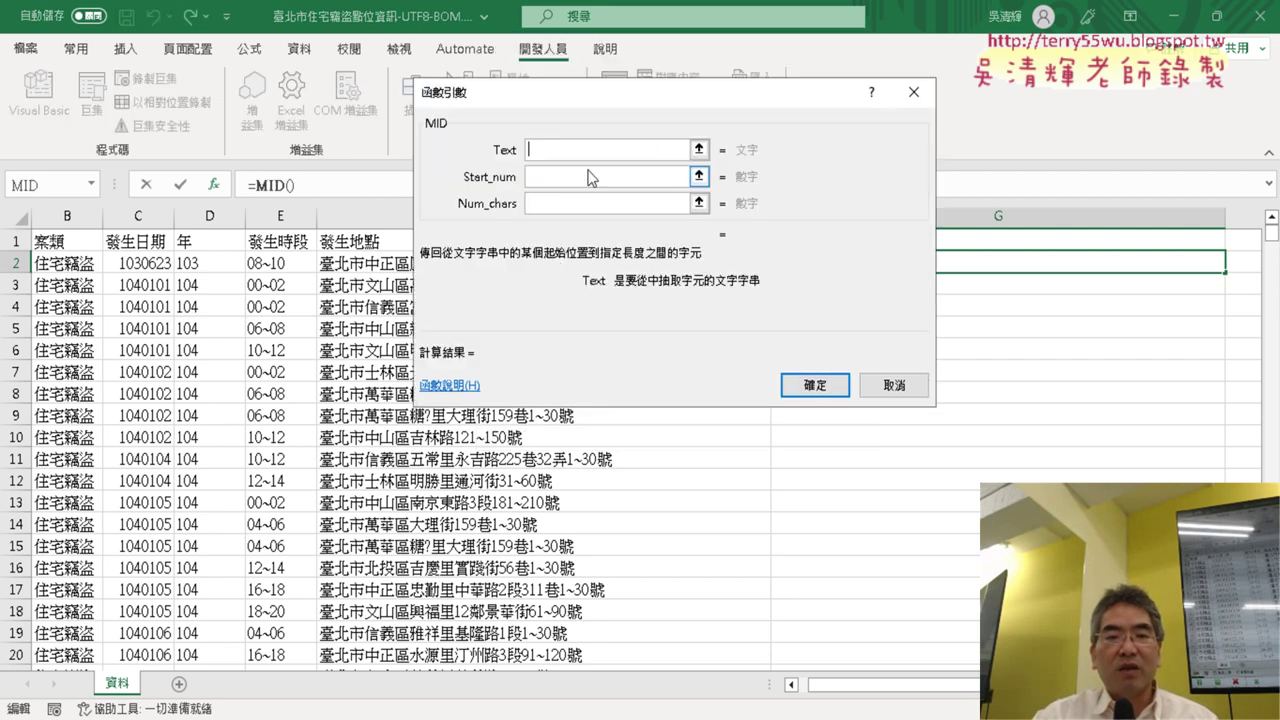
{"action": "left_click_drag", "start_coordinate": [574, 105], "coordinate": [470, 422]}
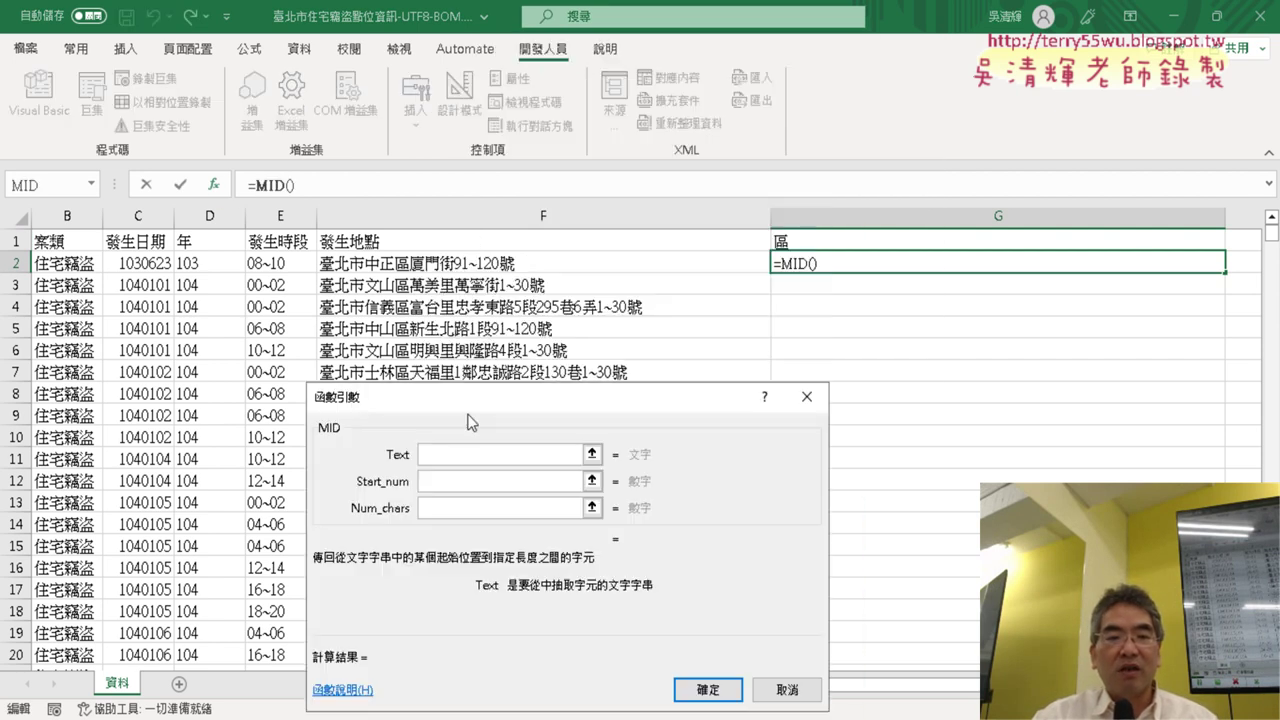
{"action": "left_click", "coordinate": [437, 264]}
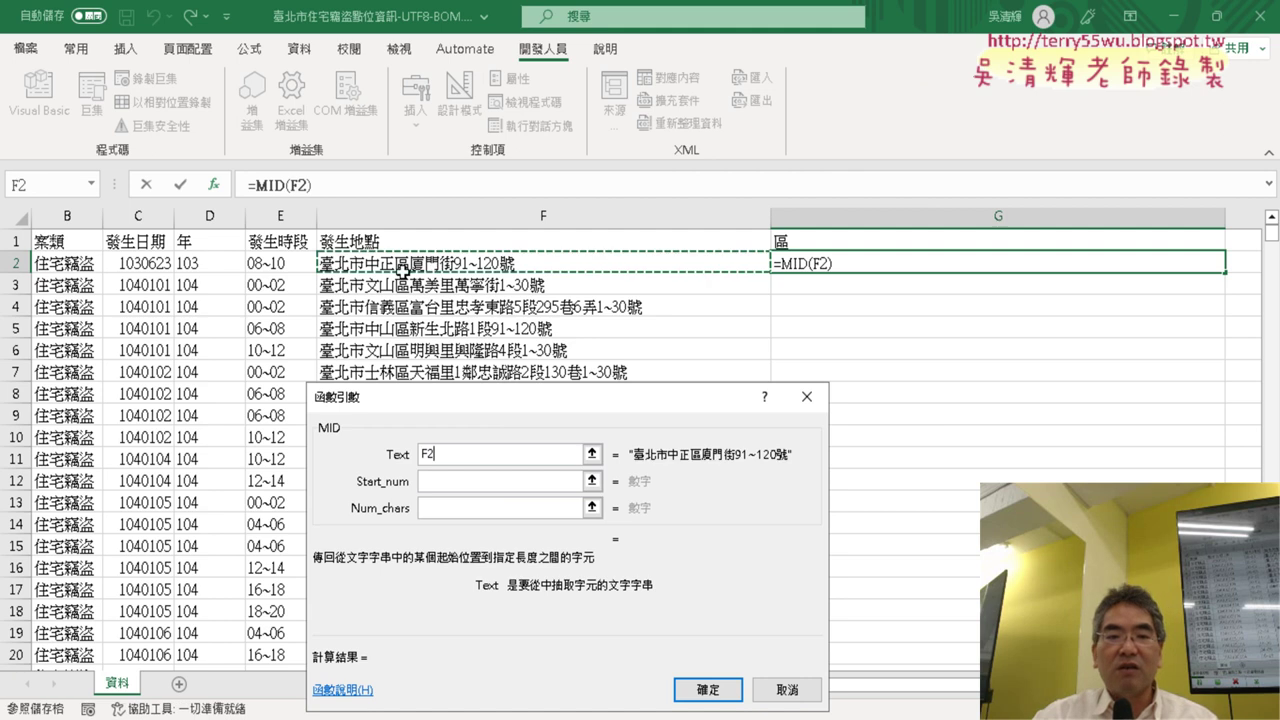
{"action": "left_click", "coordinate": [468, 479]}
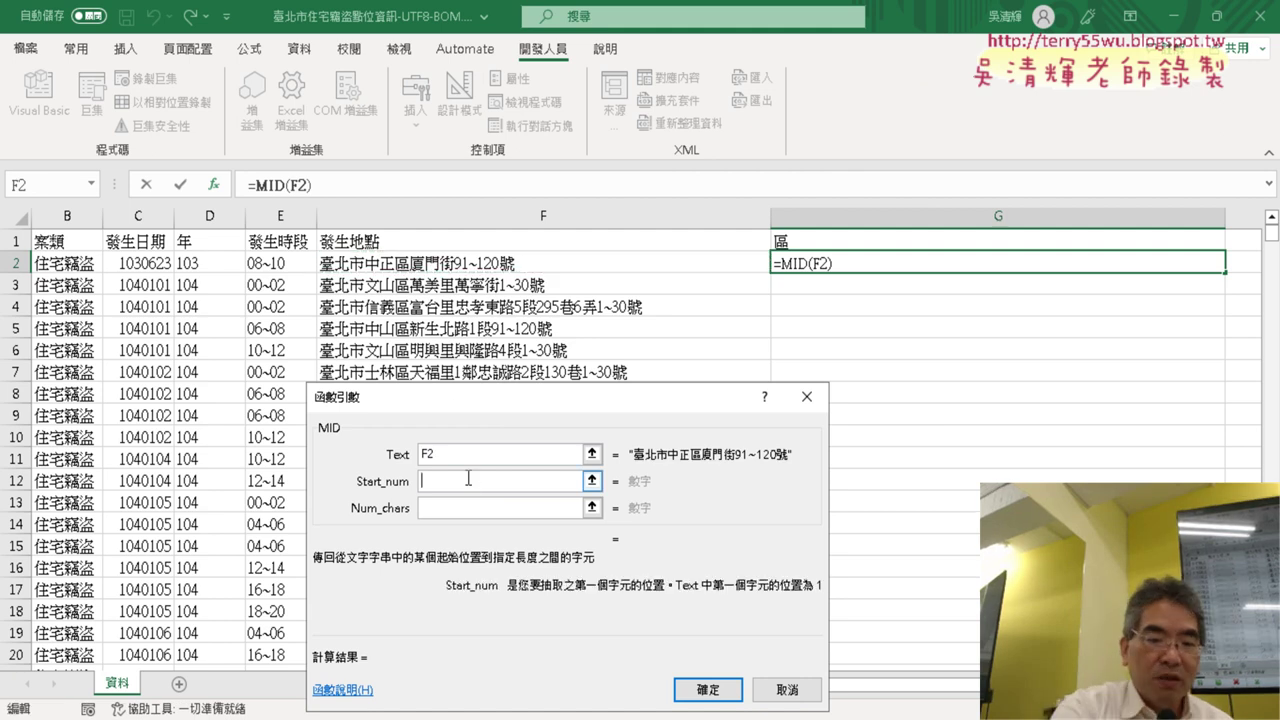
{"action": "type", "text": "、"}
{"action": "key", "text": "BackSpace"}
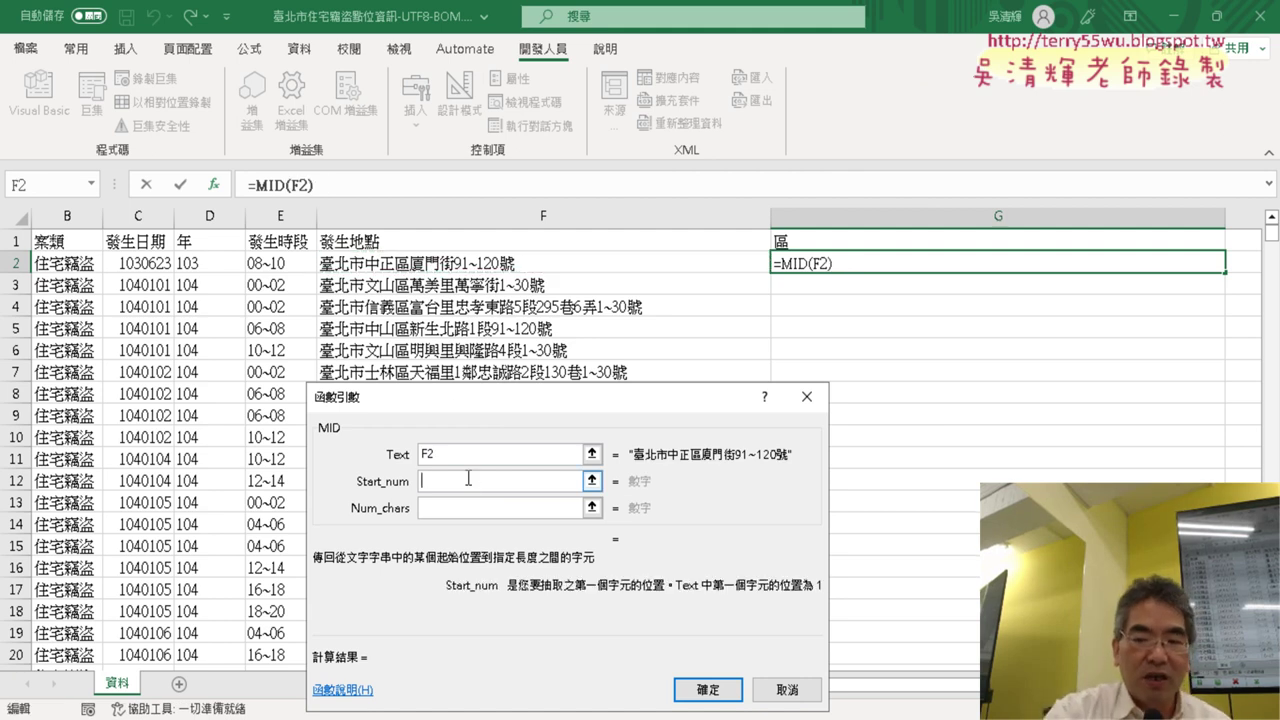
{"action": "type", "text": "4"}
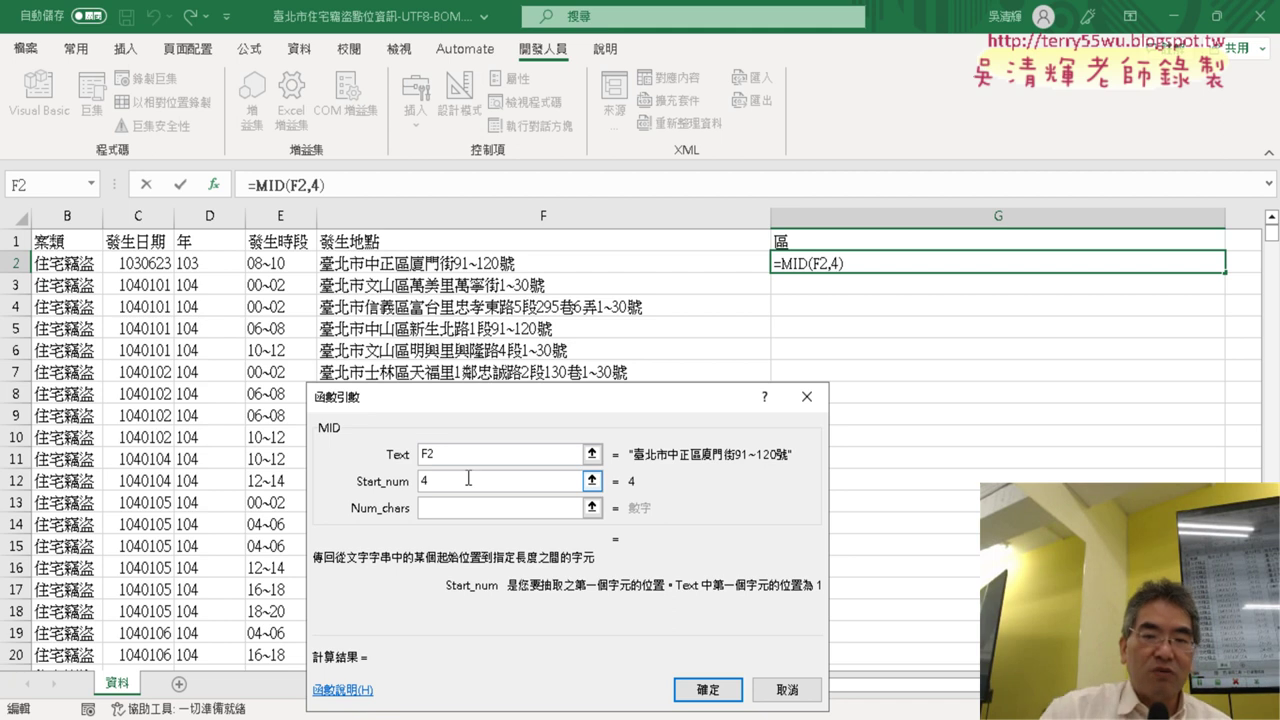
{"action": "left_click", "coordinate": [432, 507]}
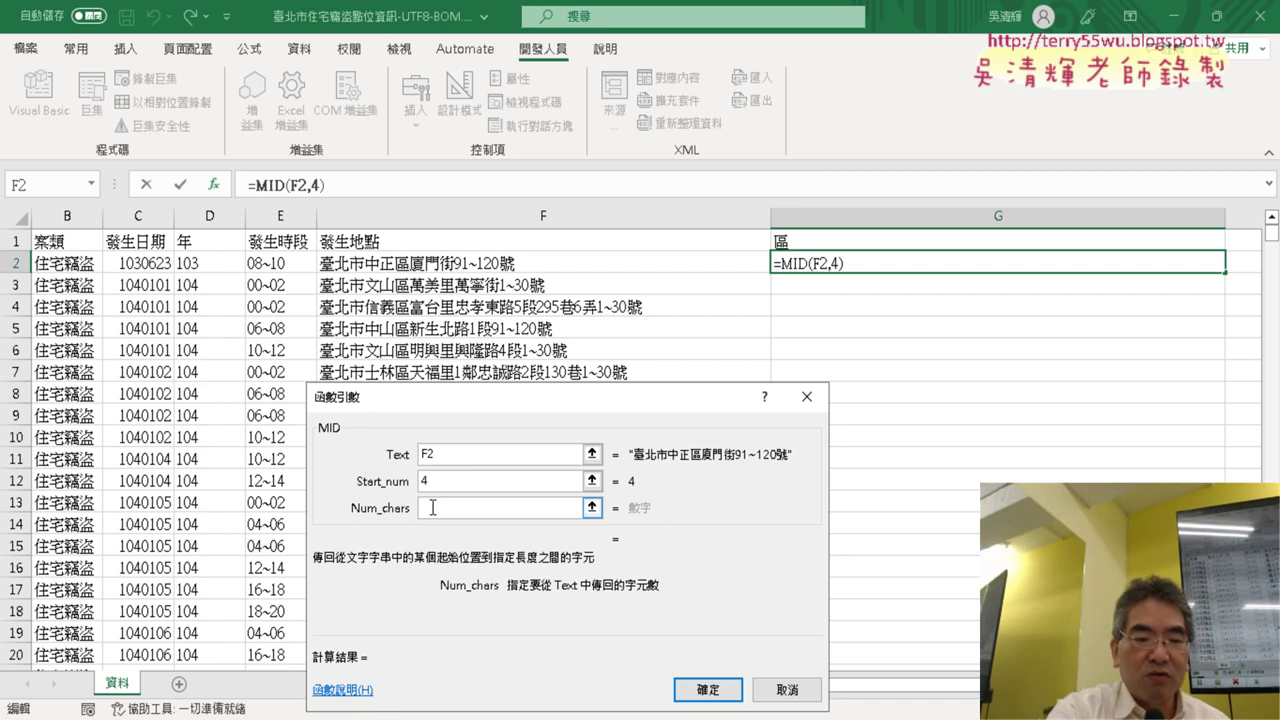
{"action": "type", "text": "3"}
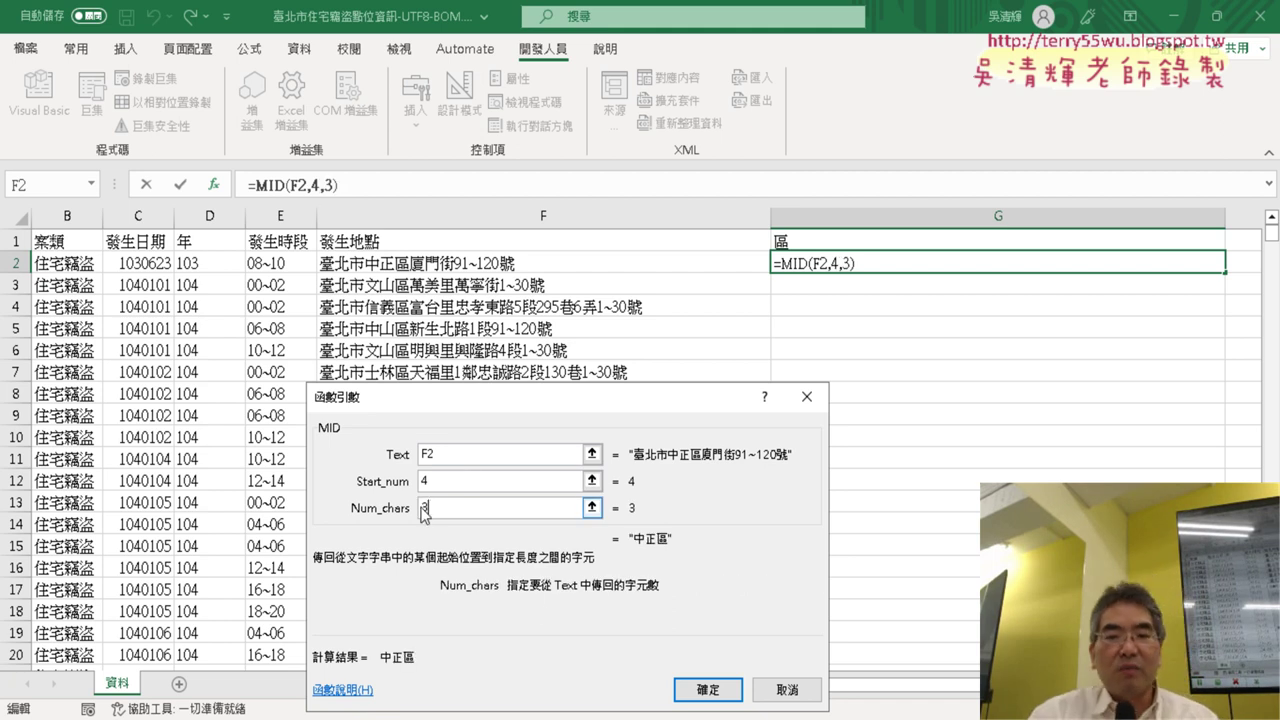
{"action": "left_click", "coordinate": [707, 689]}
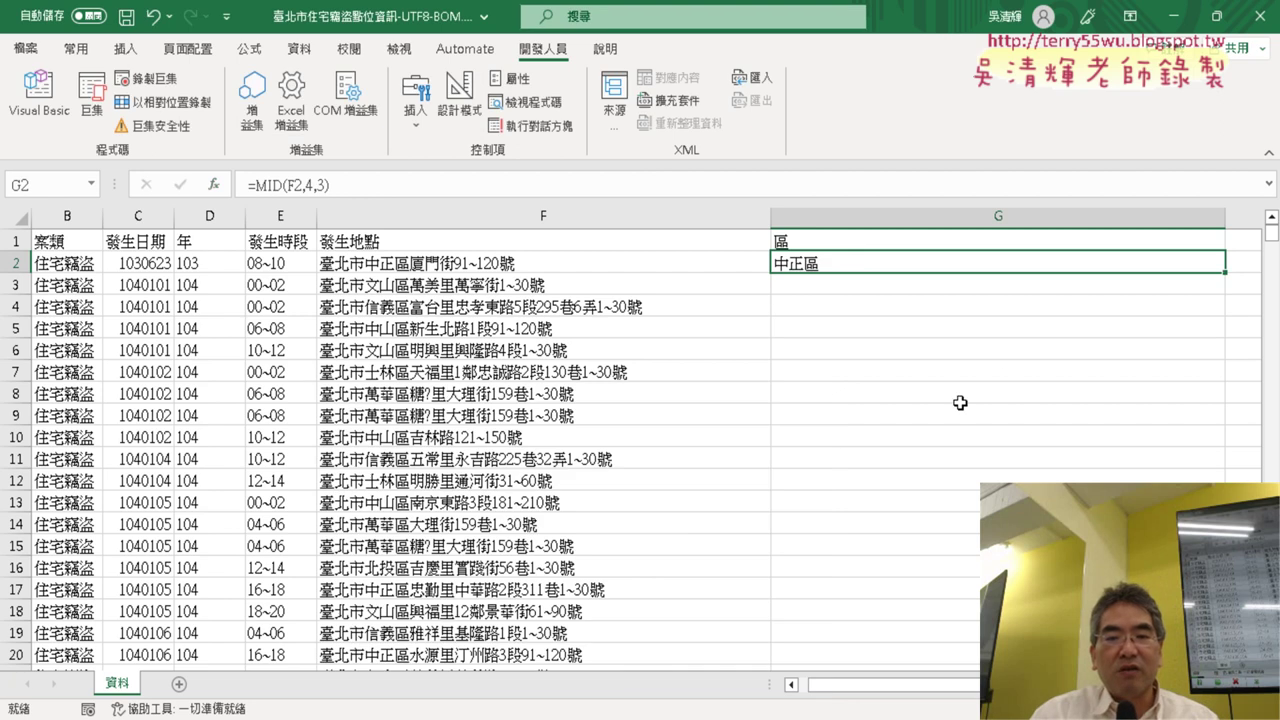
- Fill the MID formula down column G and narrow it to fit names like 文山區 and 信義區
{"action": "double_click", "coordinate": [1229, 273]}
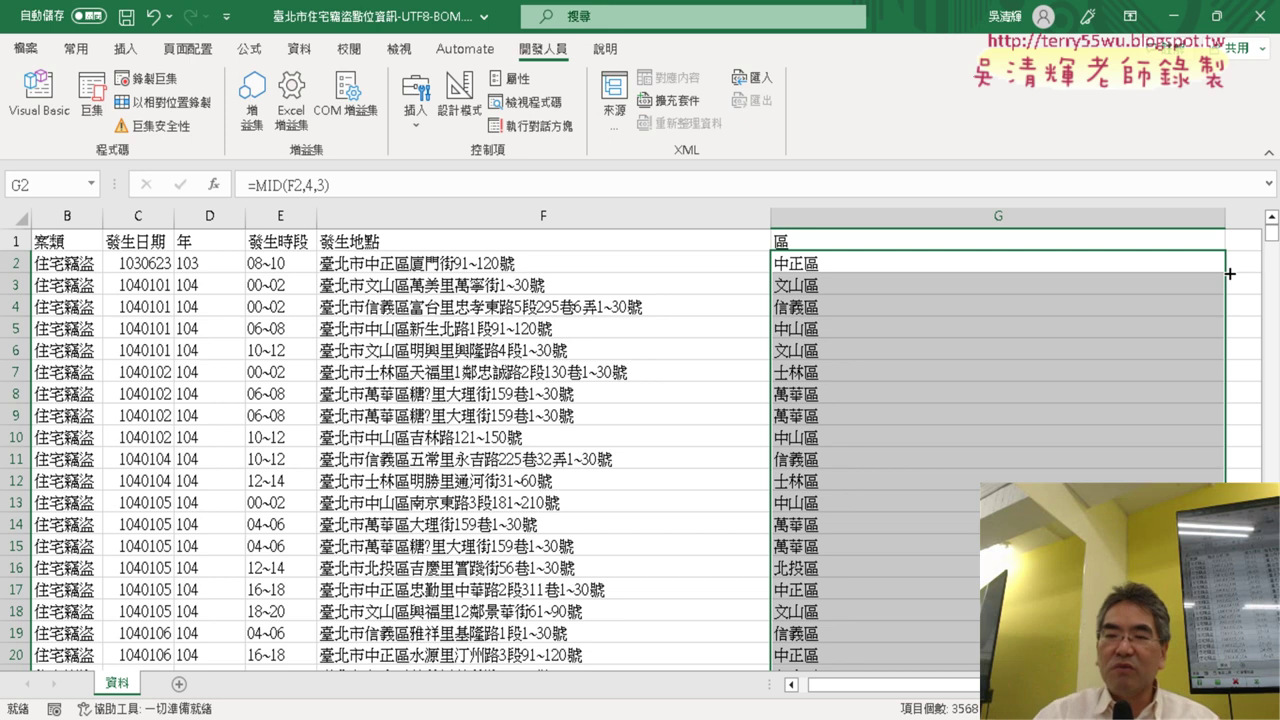
{"action": "mouse_move", "coordinate": [1224, 223]}
{"action": "left_mouse_down"}
{"action": "mouse_move", "coordinate": [840, 223]}
{"action": "mouse_move", "coordinate": [846, 213]}
{"action": "left_mouse_up"}
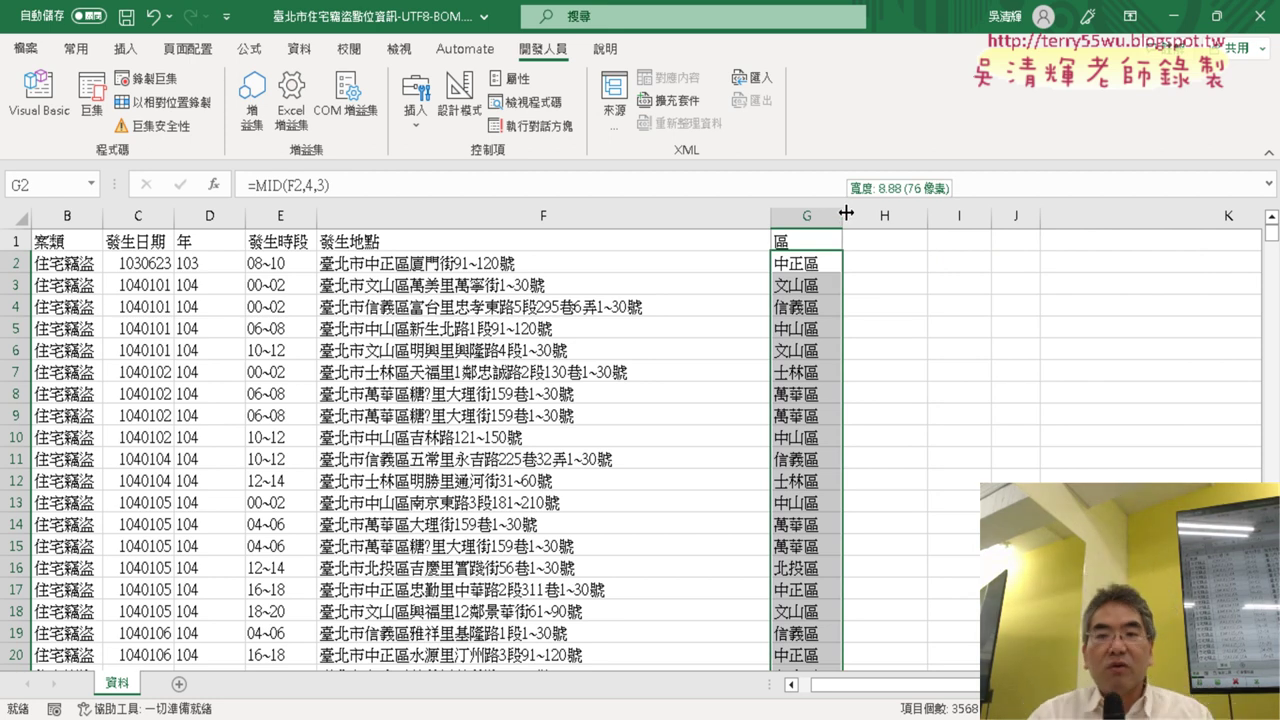
{"action": "left_click_drag", "start_coordinate": [846, 213], "coordinate": [852, 215]}
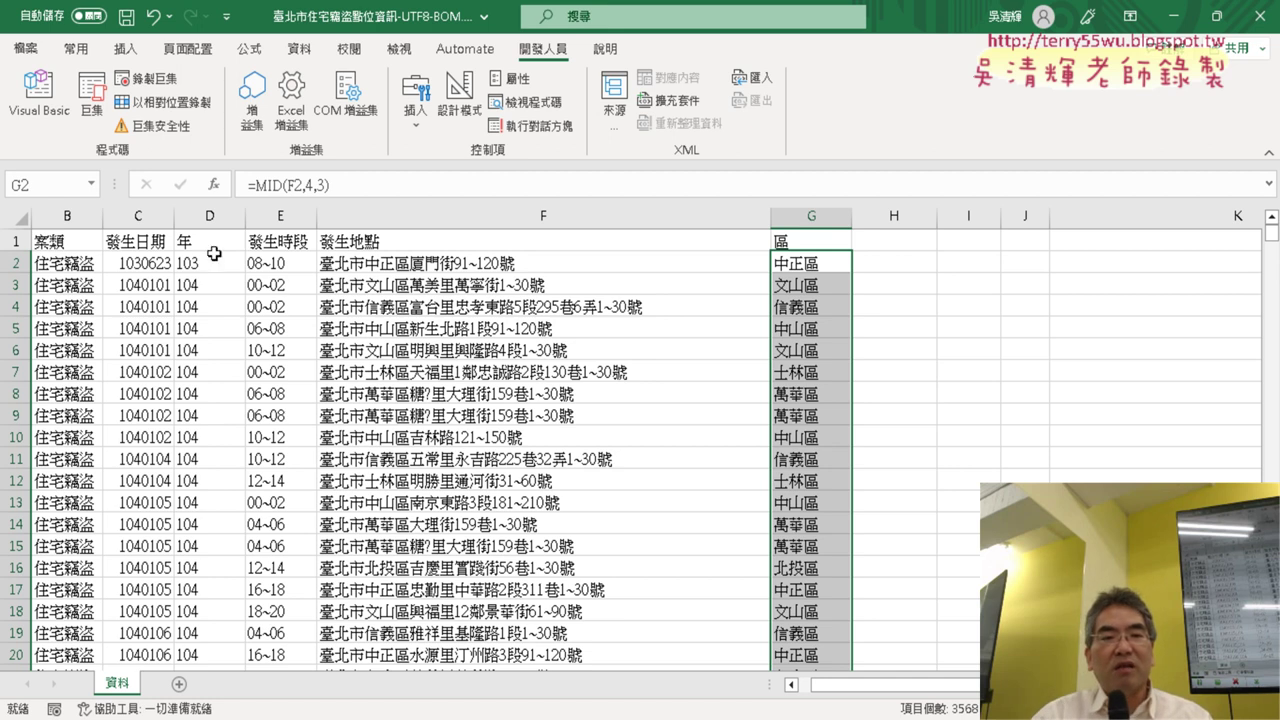
{"action": "left_click", "coordinate": [213, 217]}
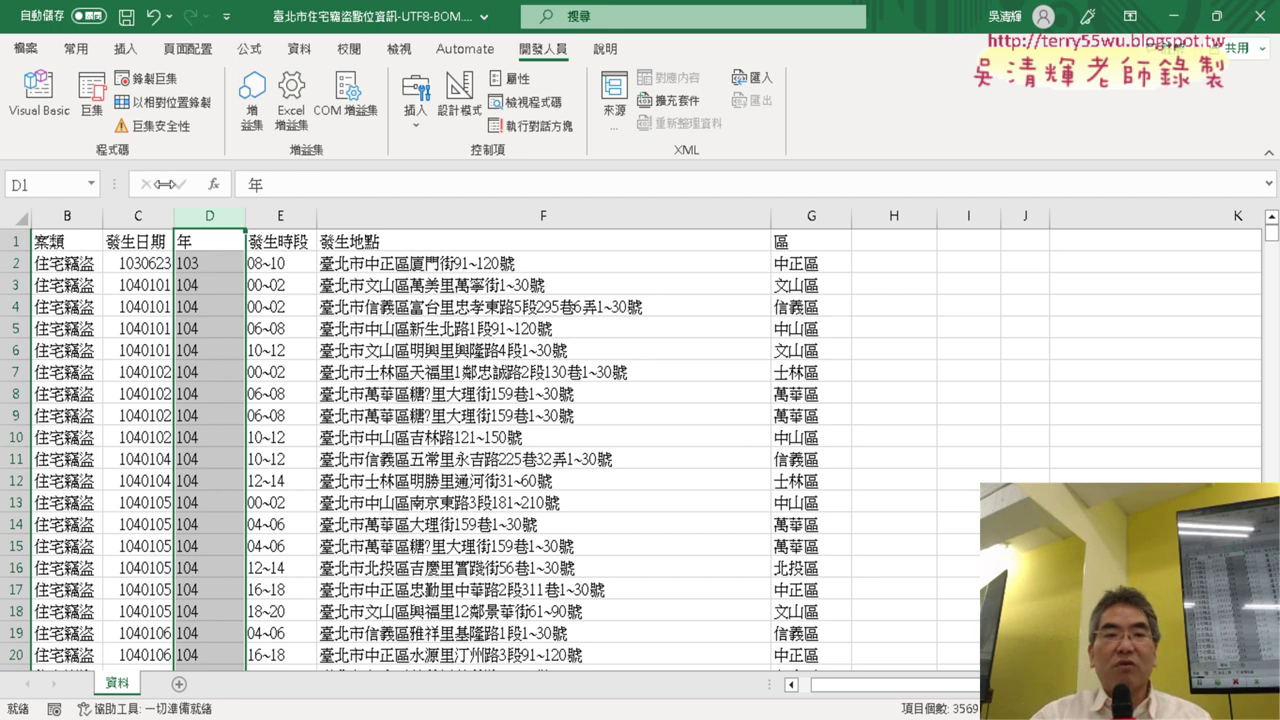
- Return to the macro code, widen the editor and add blank lines after the fill-down statement
{"action": "left_click", "coordinate": [38, 95]}
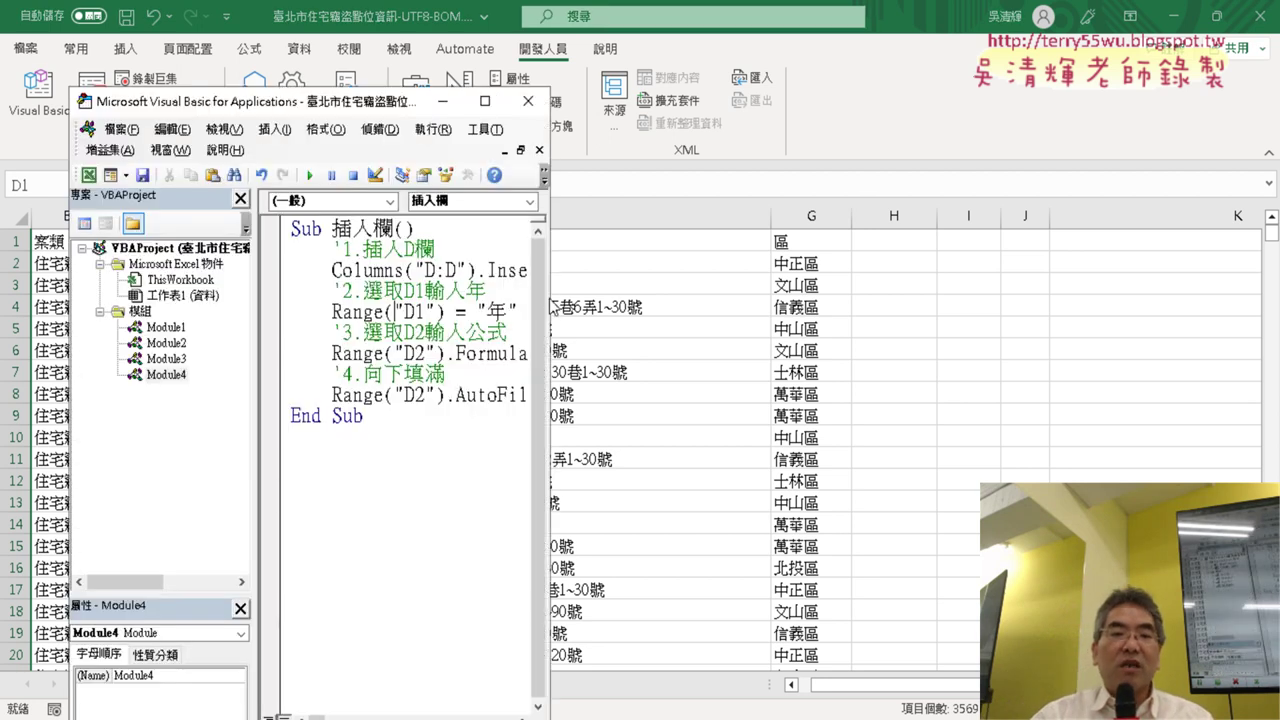
{"action": "left_click_drag", "start_coordinate": [550, 305], "coordinate": [1180, 300]}
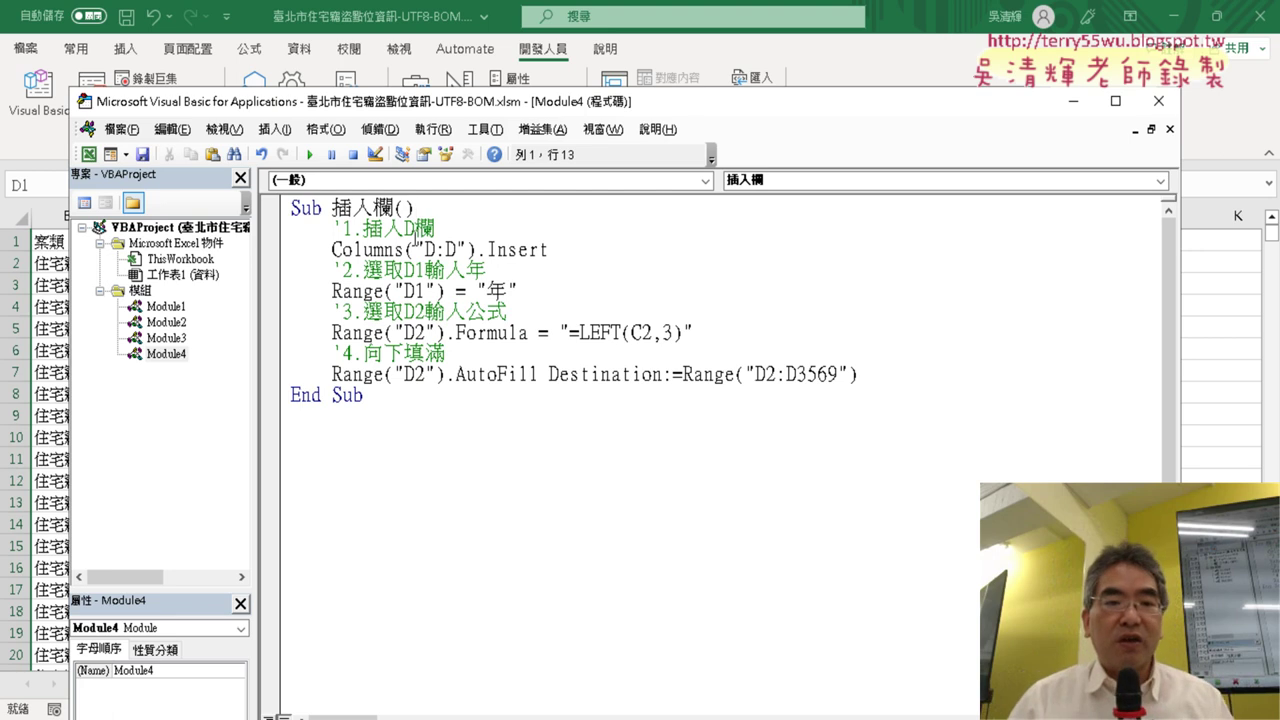
{"action": "left_click", "coordinate": [895, 375]}
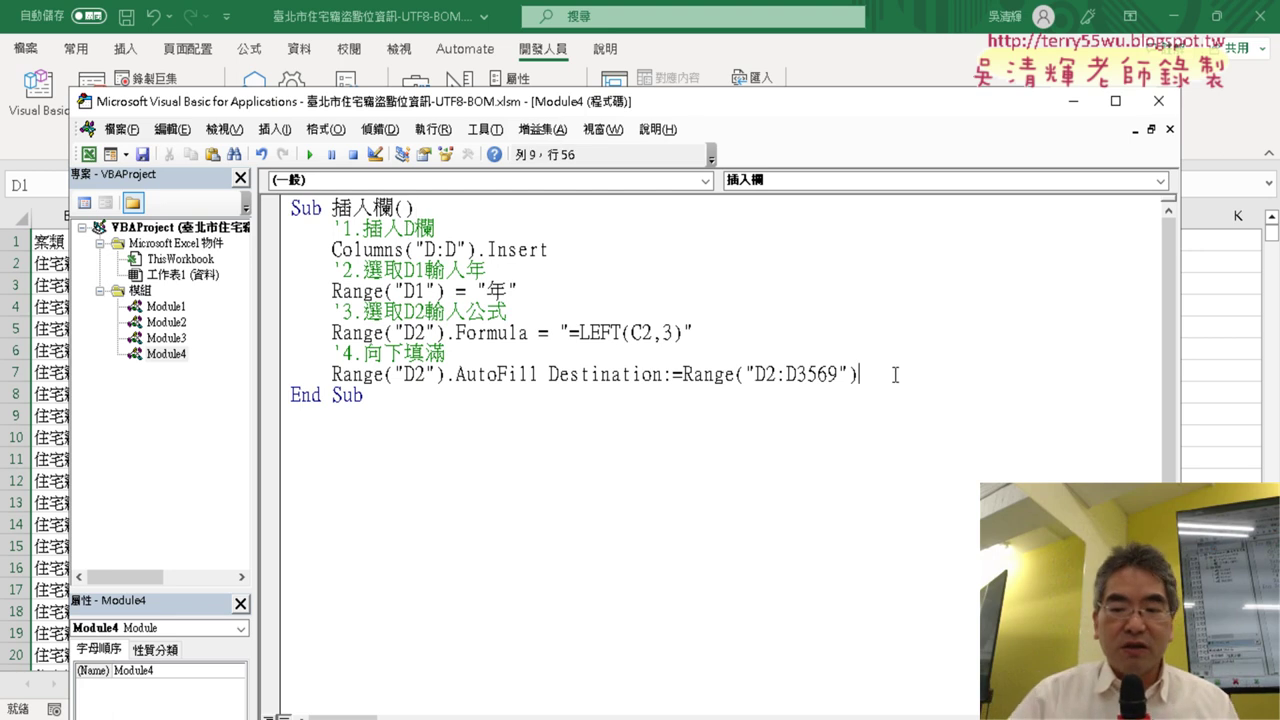
{"action": "key", "text": "Return"}
{"action": "key", "text": "Return"}
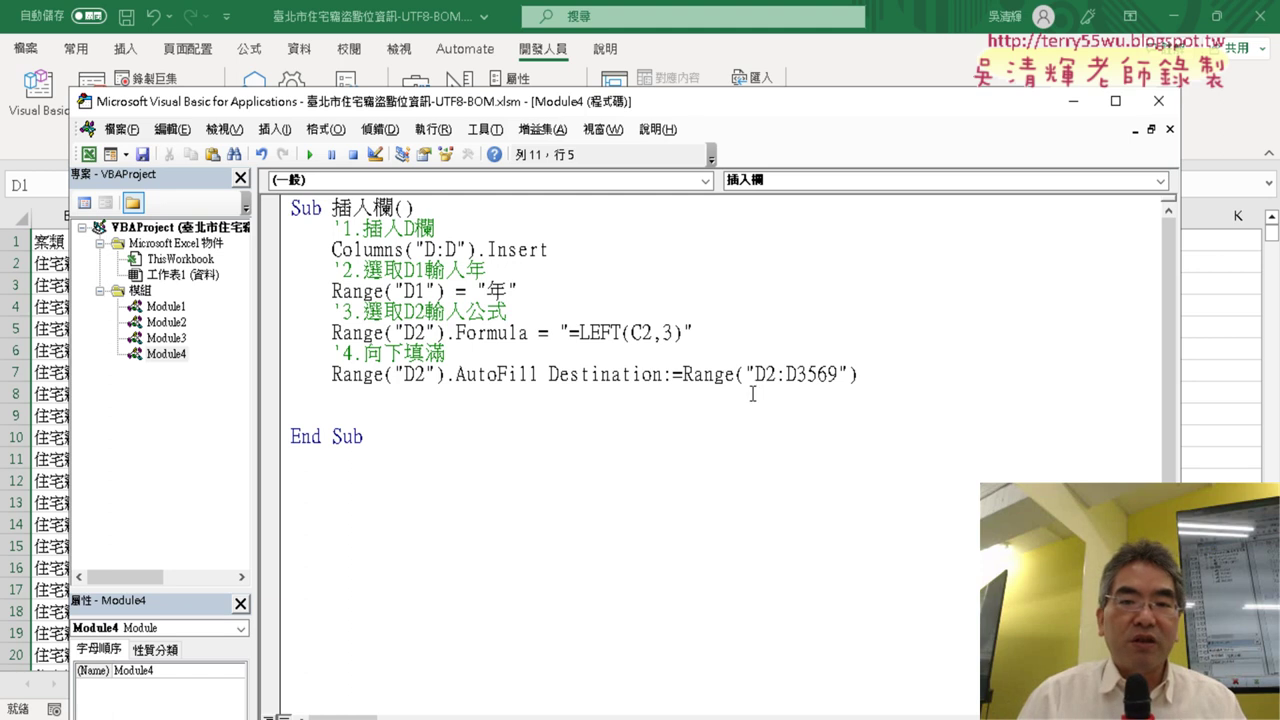
- Copy the step 2–4 statements and paste them as a second block before End Sub
{"action": "left_click_drag", "start_coordinate": [880, 375], "coordinate": [277, 280]}
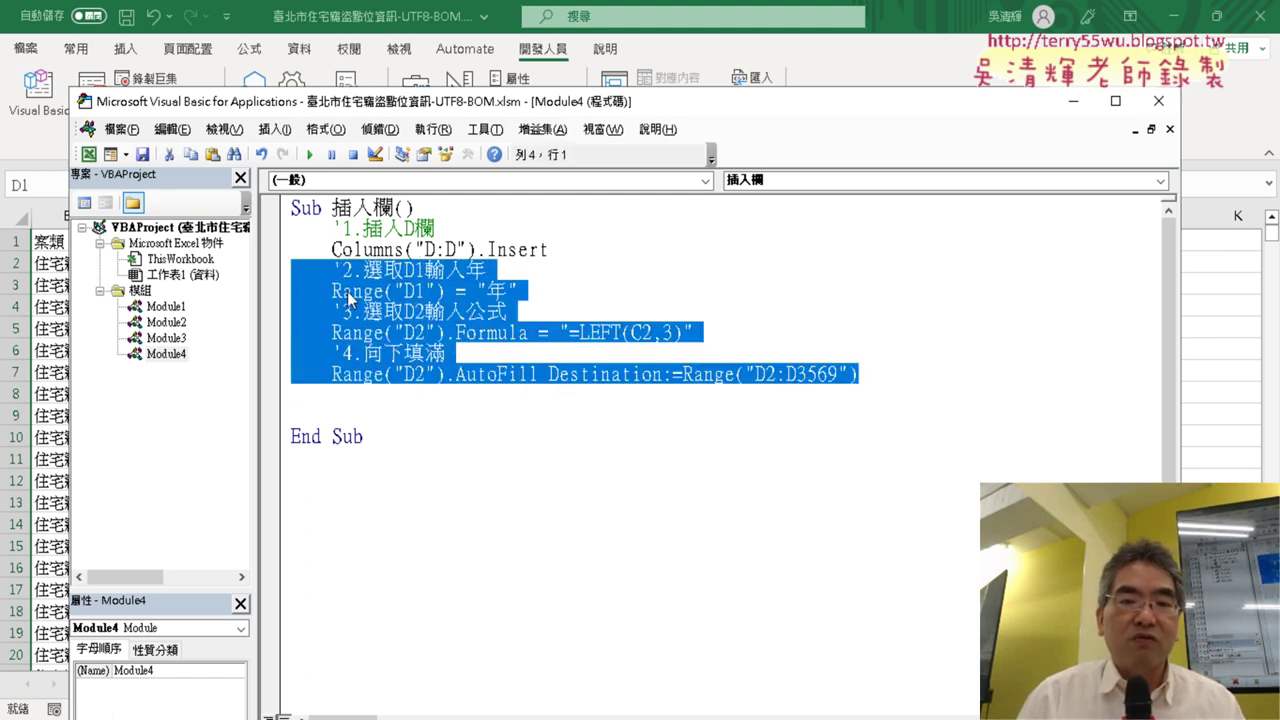
{"action": "right_click", "coordinate": [349, 299]}
{"action": "left_click", "coordinate": [388, 334]}
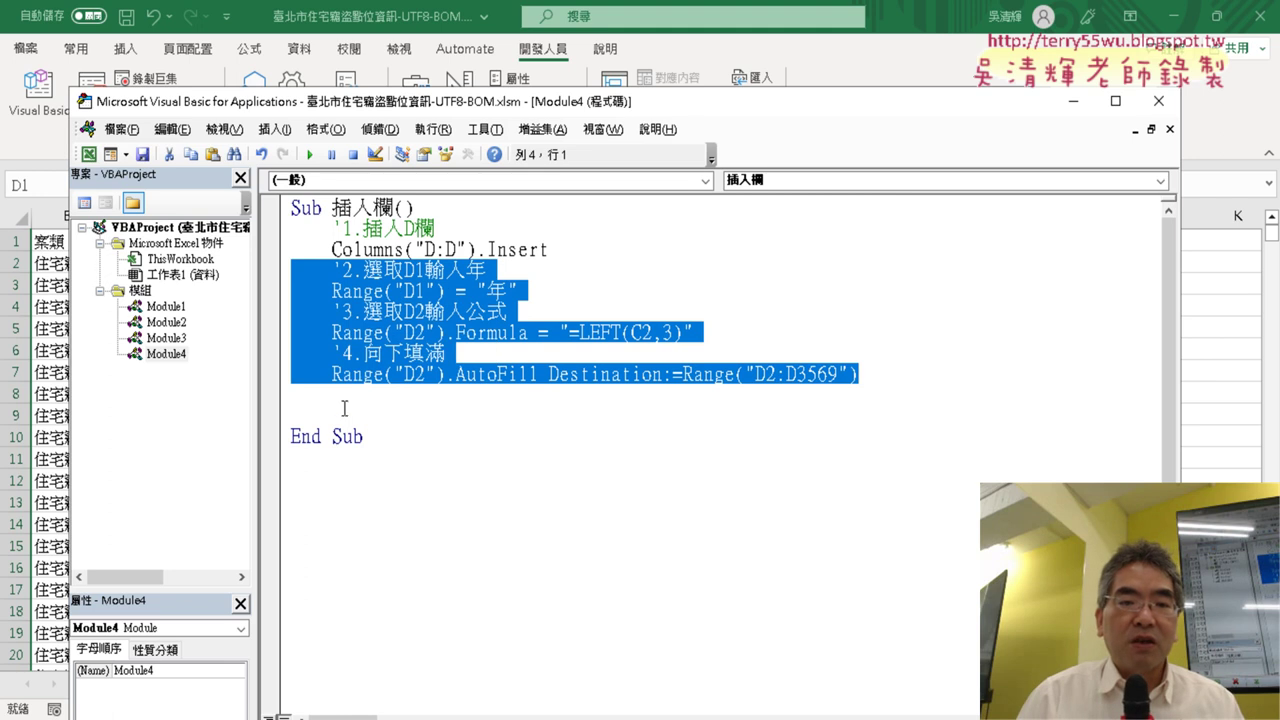
{"action": "left_click", "coordinate": [313, 413]}
{"action": "left_click_drag", "start_coordinate": [341, 416], "coordinate": [284, 410]}
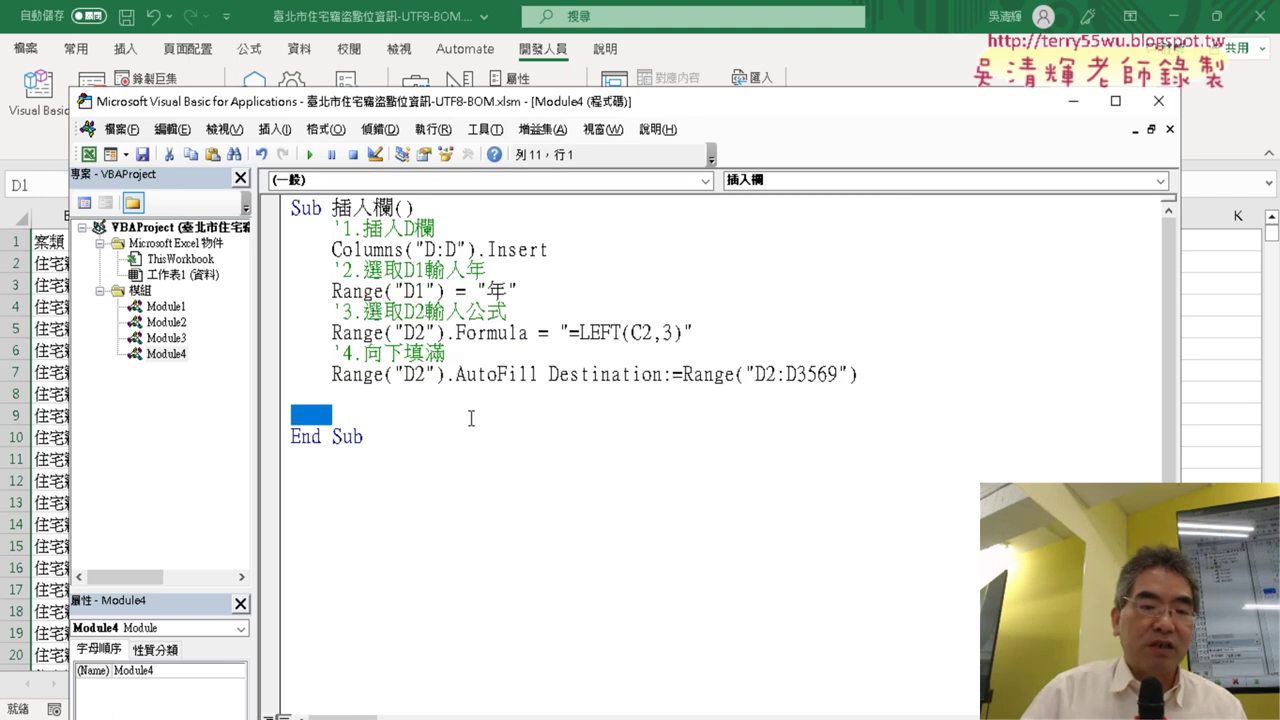
{"action": "key", "text": "ctrl+v"}
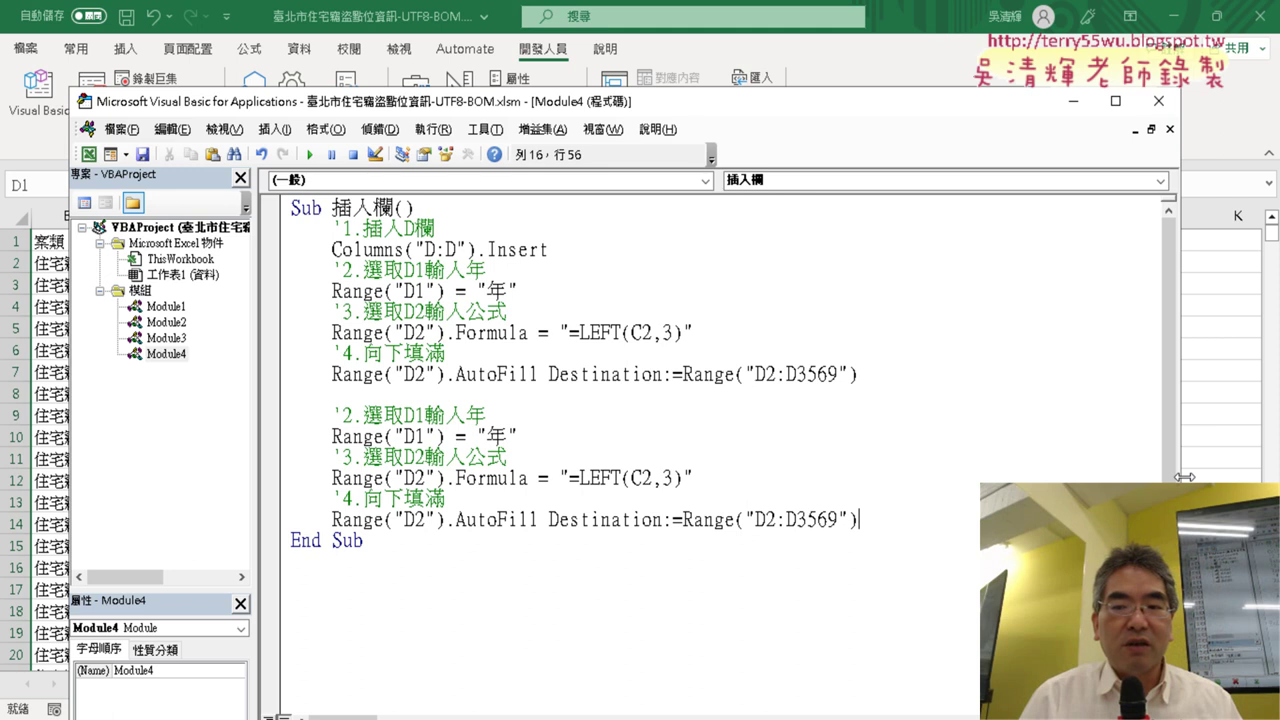
{"action": "left_click_drag", "start_coordinate": [1180, 477], "coordinate": [695, 480]}
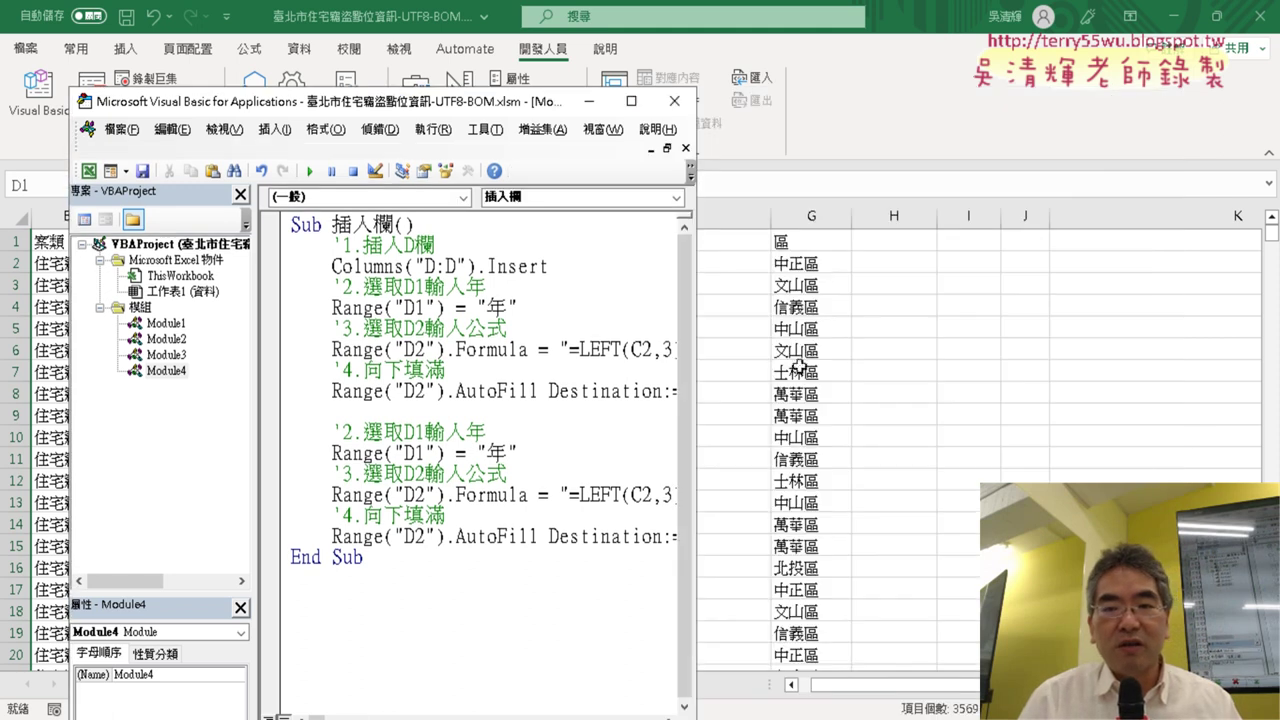
{"action": "left_click", "coordinate": [805, 218]}
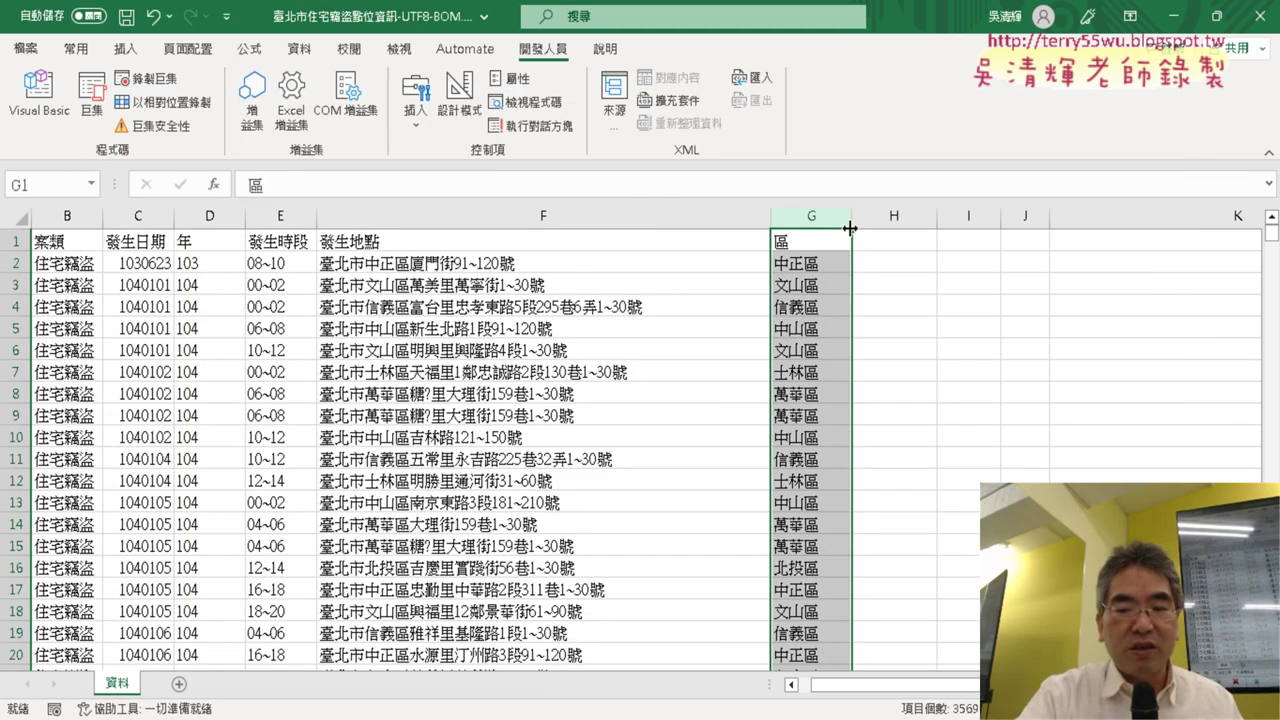
{"action": "key", "text": "Delete"}
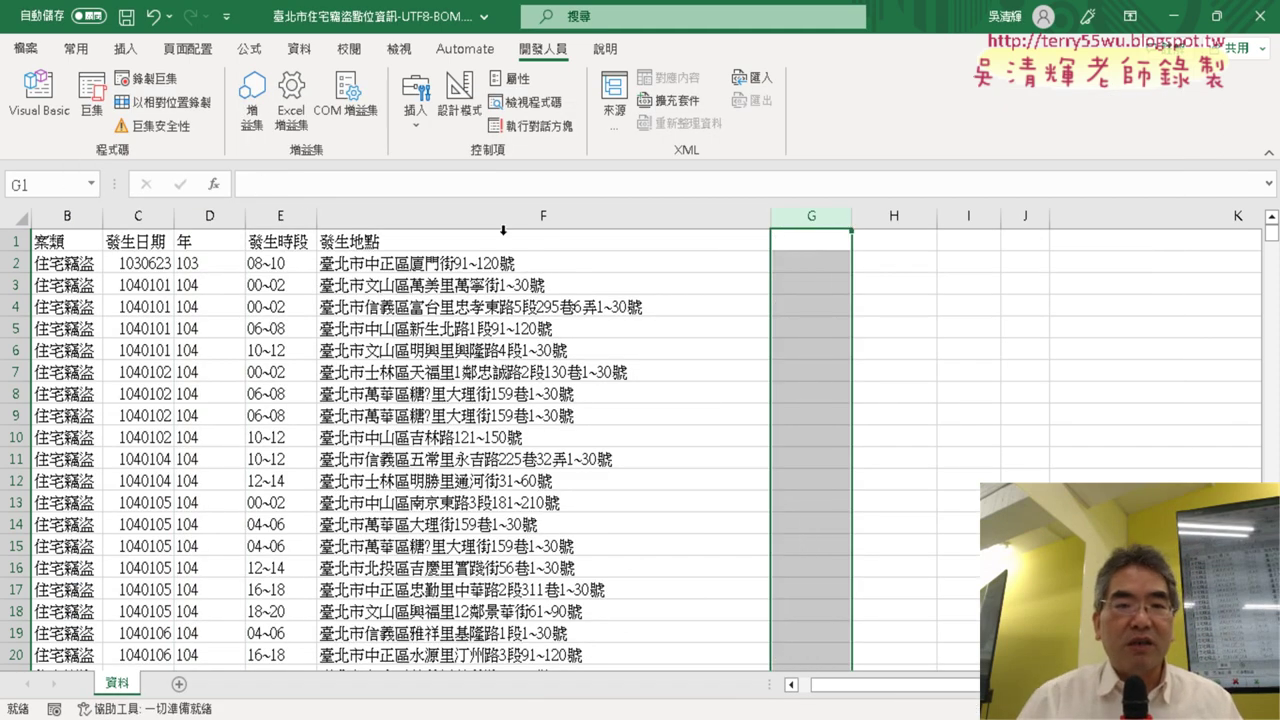
{"action": "left_click", "coordinate": [38, 95]}
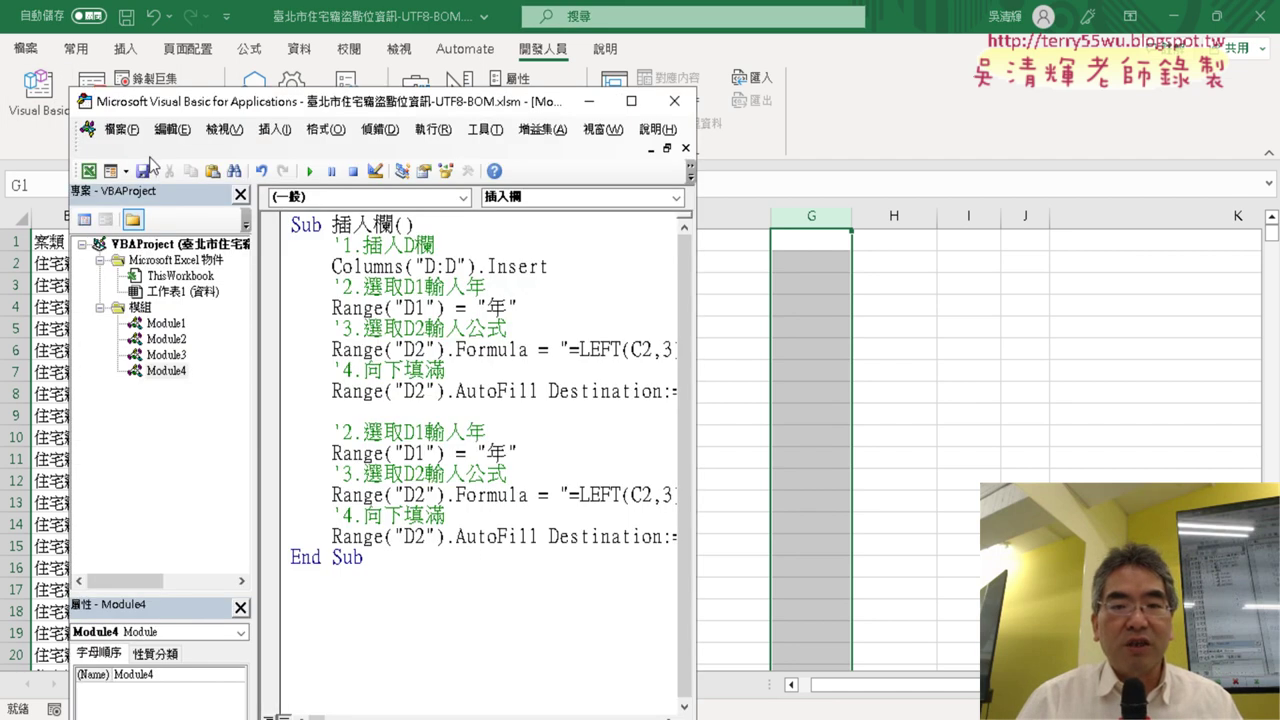
{"action": "left_click", "coordinate": [797, 366]}
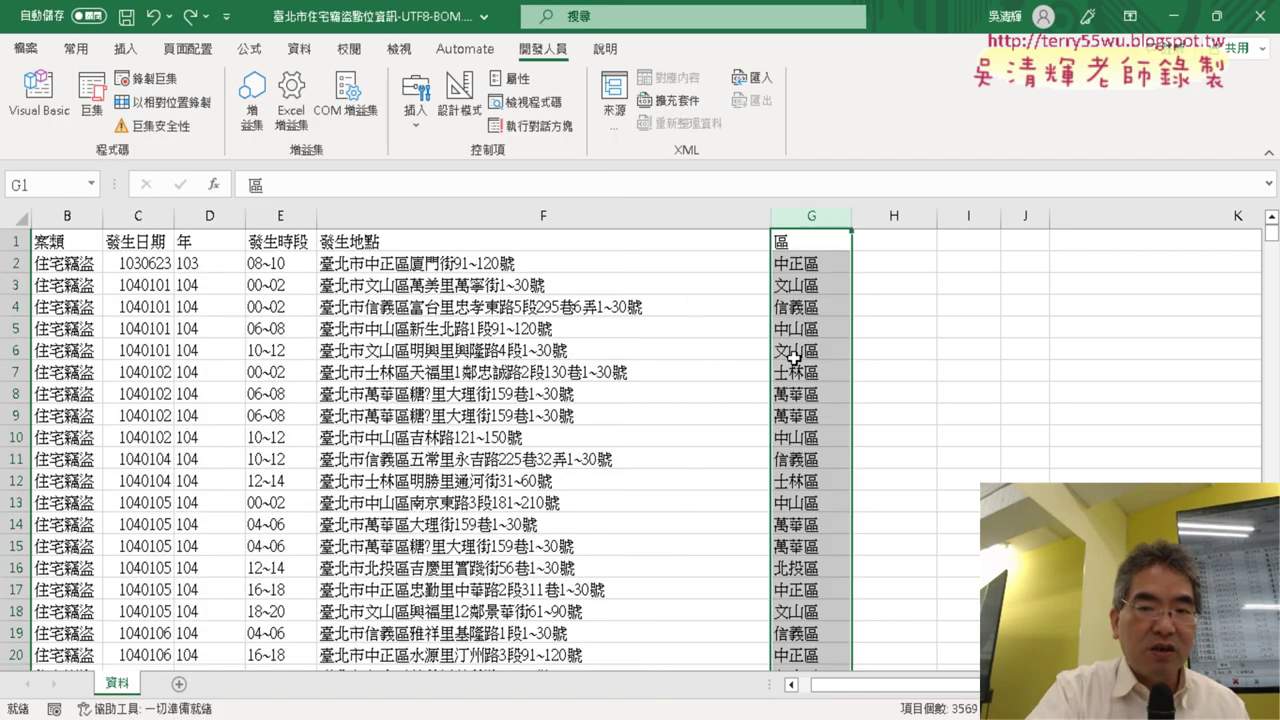
{"action": "left_click", "coordinate": [815, 263]}
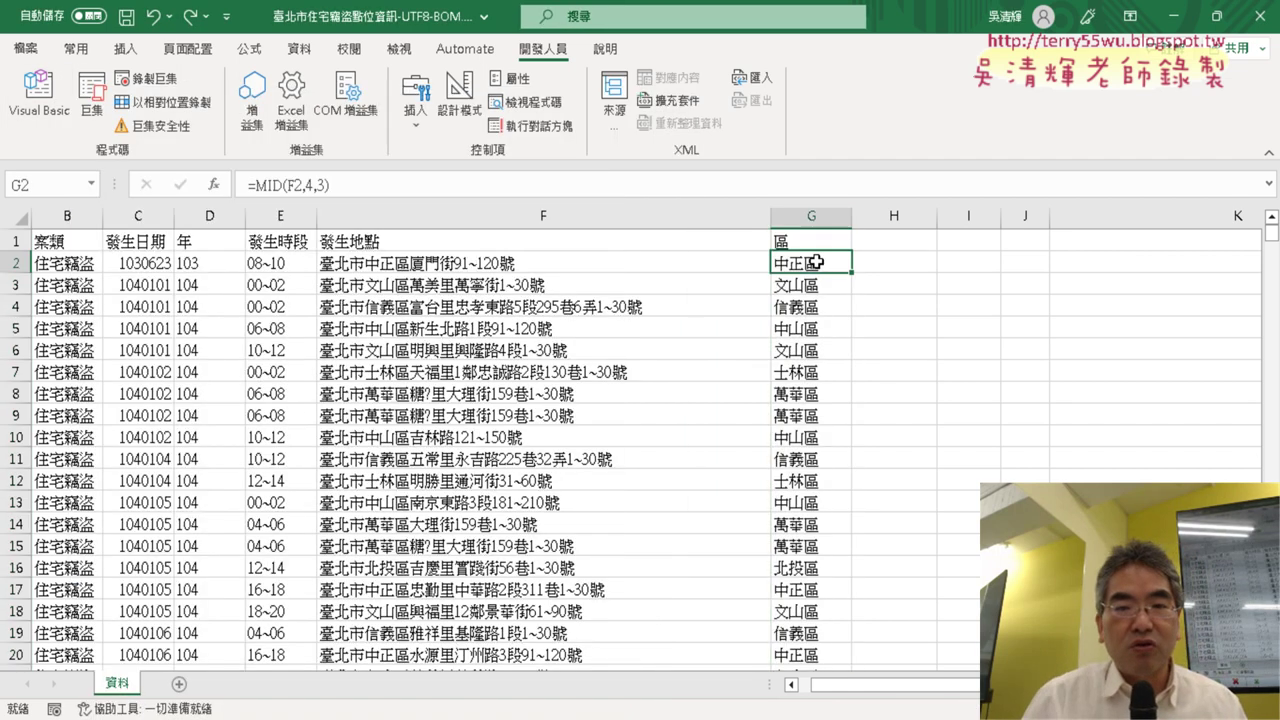
{"action": "left_click", "coordinate": [38, 95]}
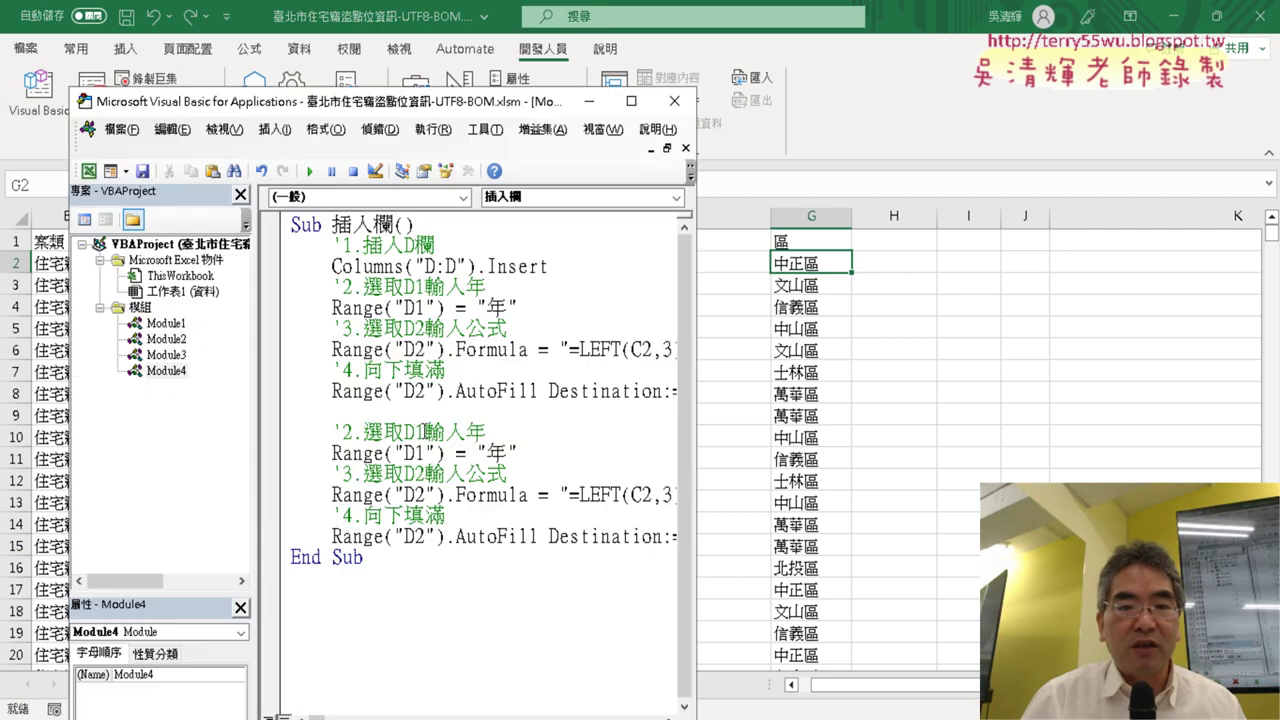
- Change the copied header line to Range("G1") with the text 區 instead of 年
{"action": "double_click", "coordinate": [494, 452]}
{"action": "left_click_drag", "start_coordinate": [404, 453], "coordinate": [415, 453]}
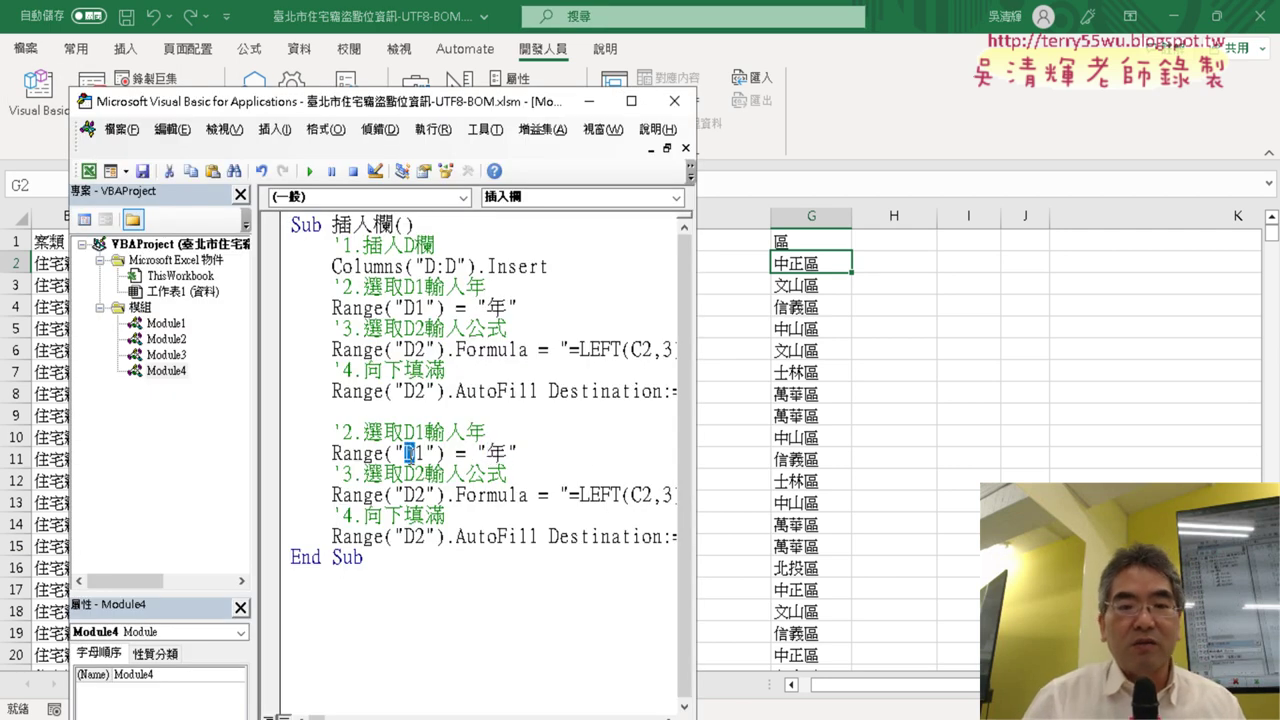
{"action": "type", "text": "G"}
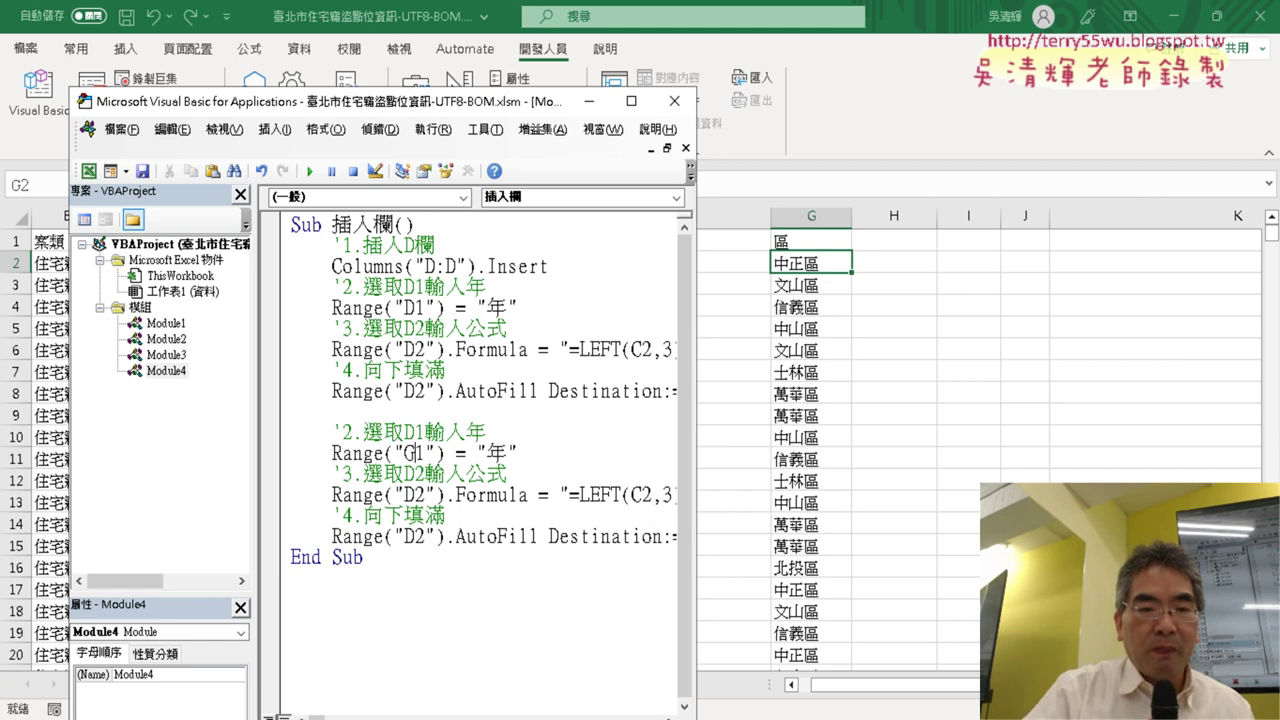
{"action": "double_click", "coordinate": [494, 452]}
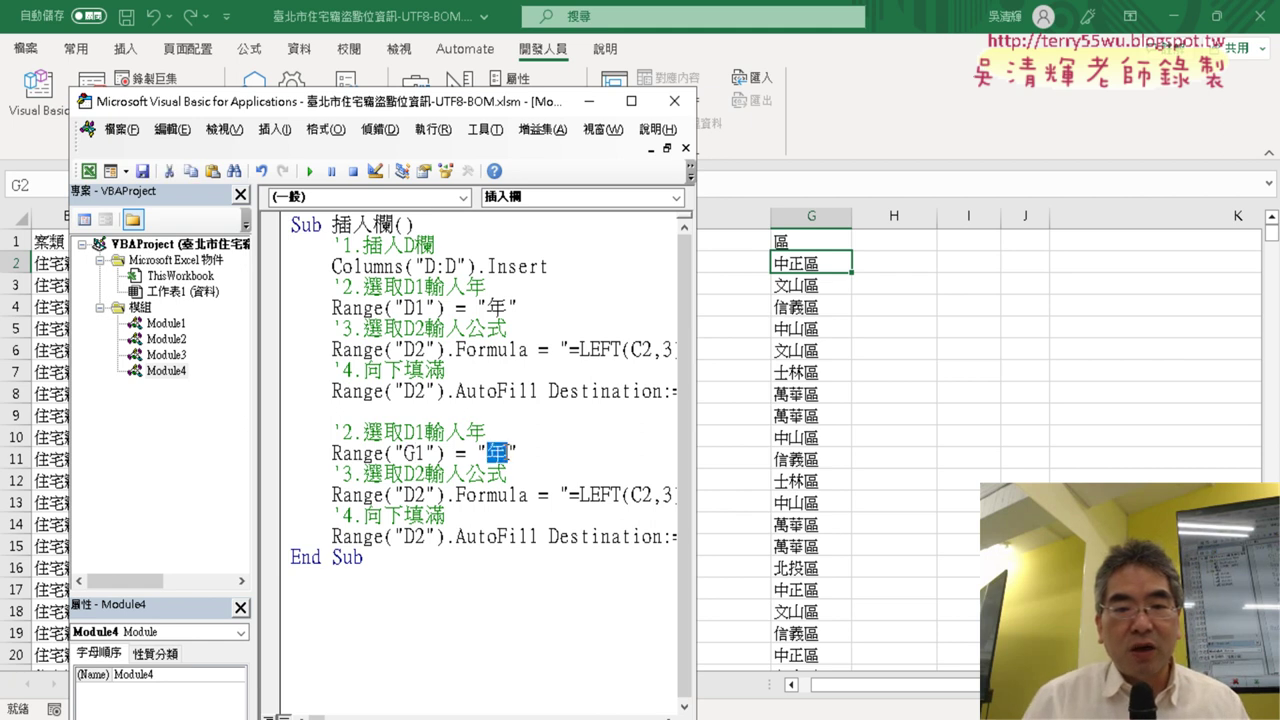
{"action": "key", "text": "Delete"}
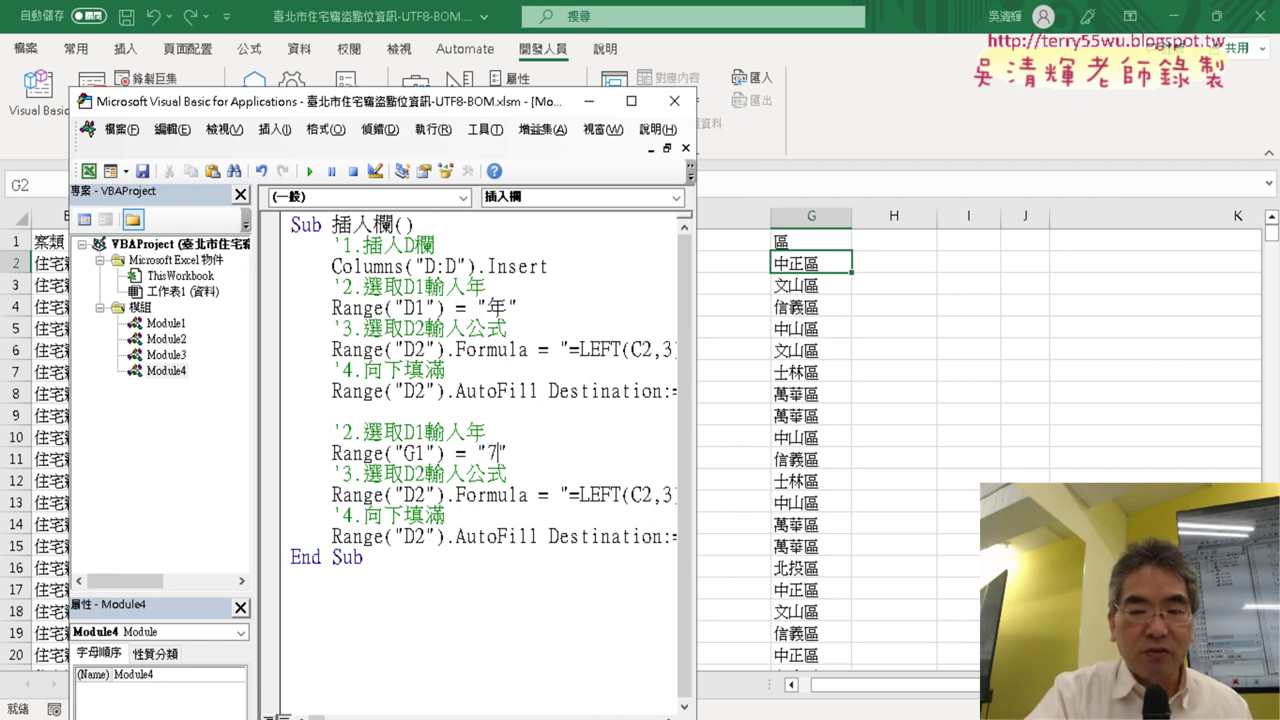
{"action": "type", "text": "區"}
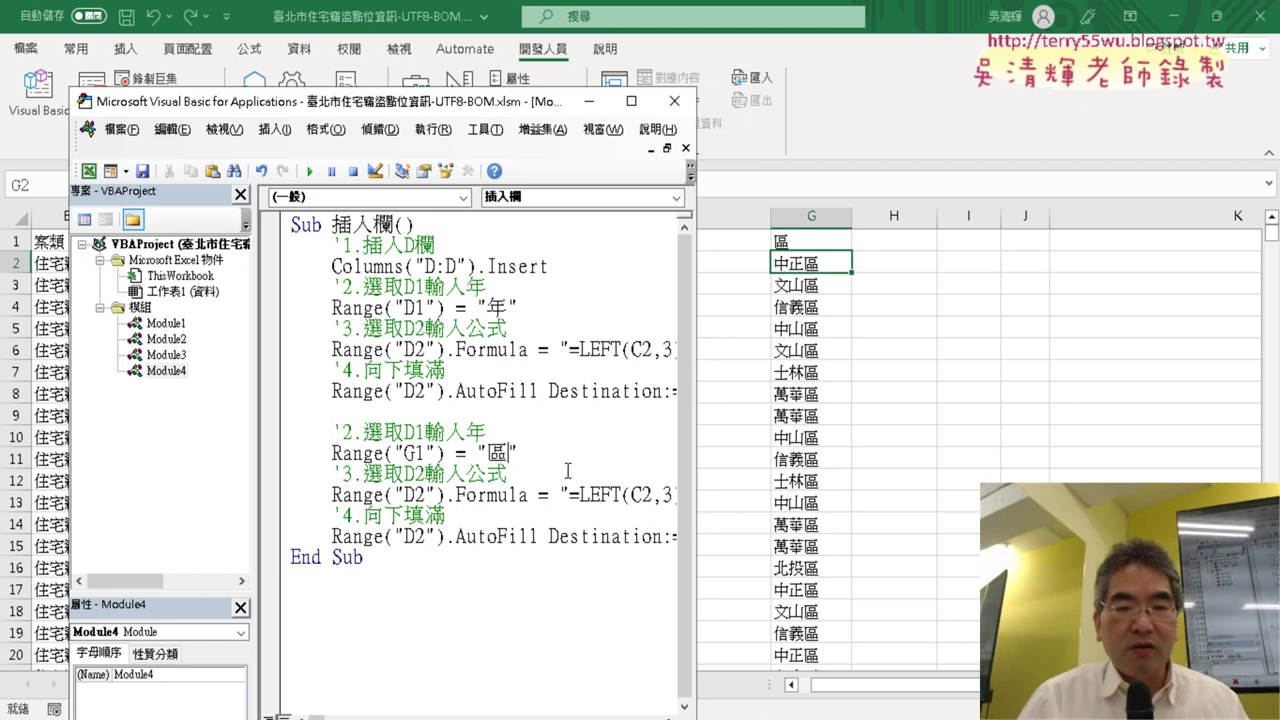
{"action": "left_click", "coordinate": [800, 272]}
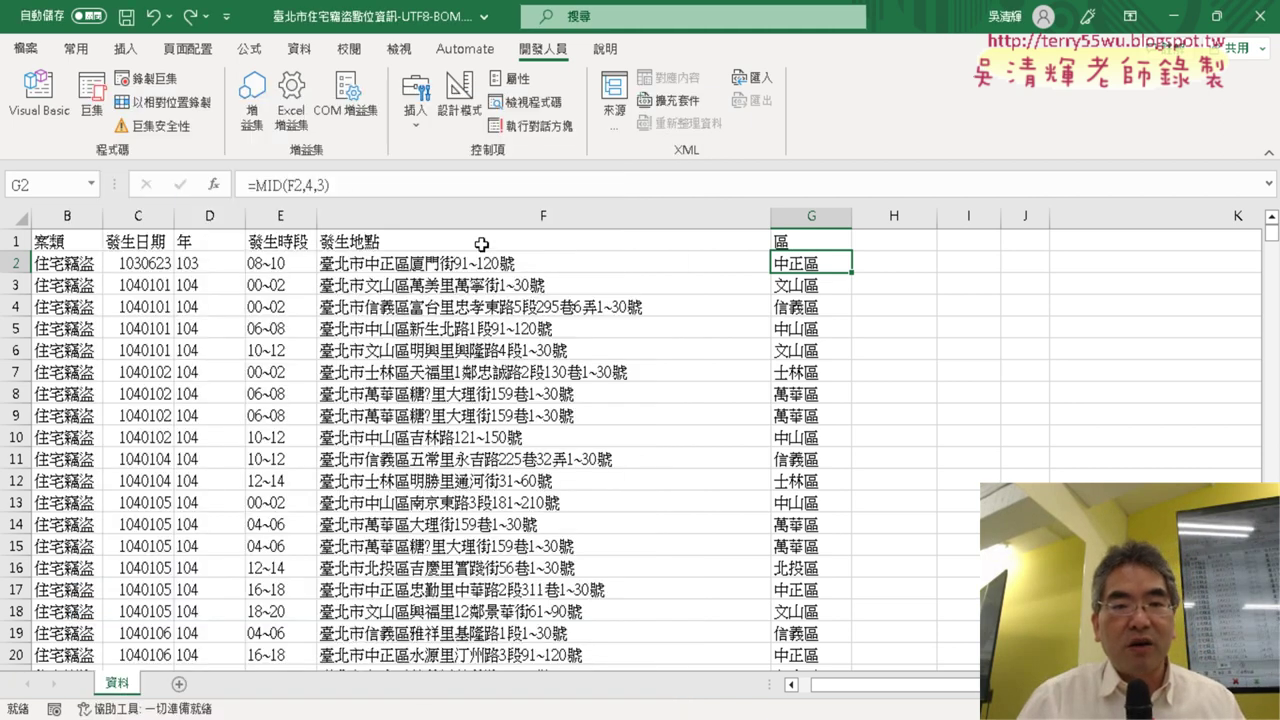
- Copy the =MID(F2,4,3) formula text from G2's formula bar and return to the macro code
{"action": "left_click_drag", "start_coordinate": [343, 184], "coordinate": [227, 184]}
{"action": "right_click", "coordinate": [294, 184]}
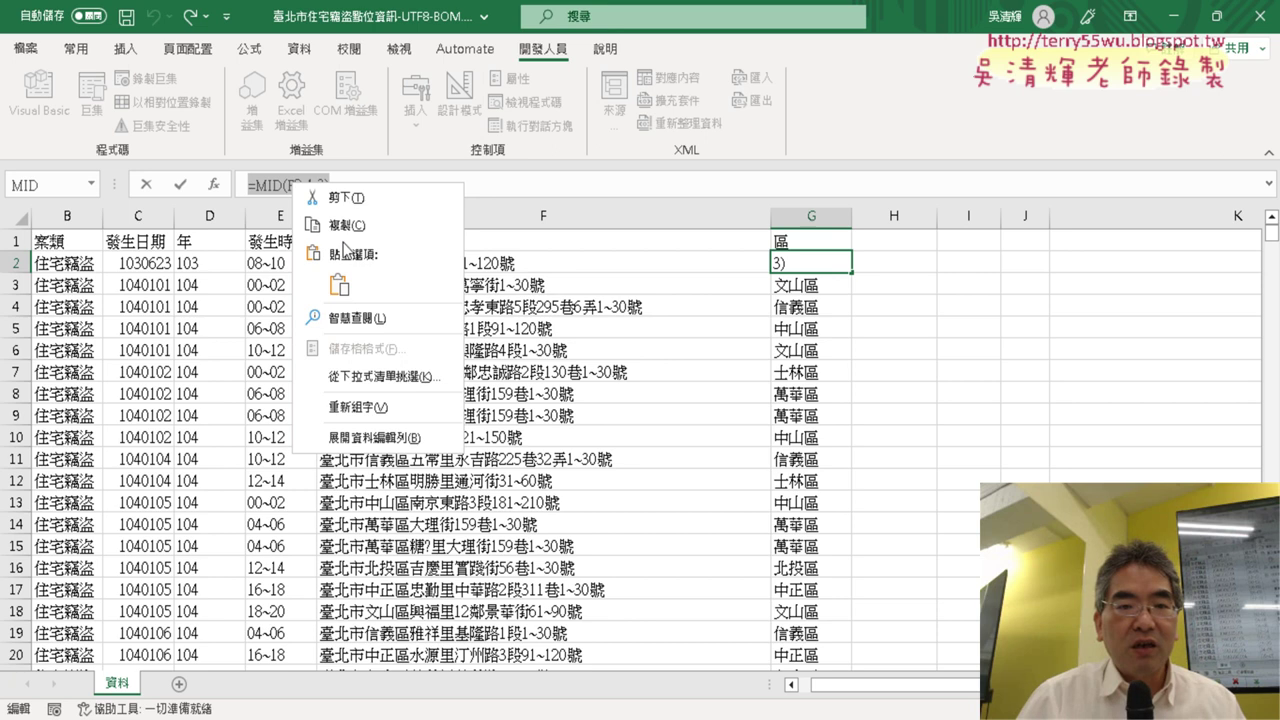
{"action": "left_click", "coordinate": [345, 221]}
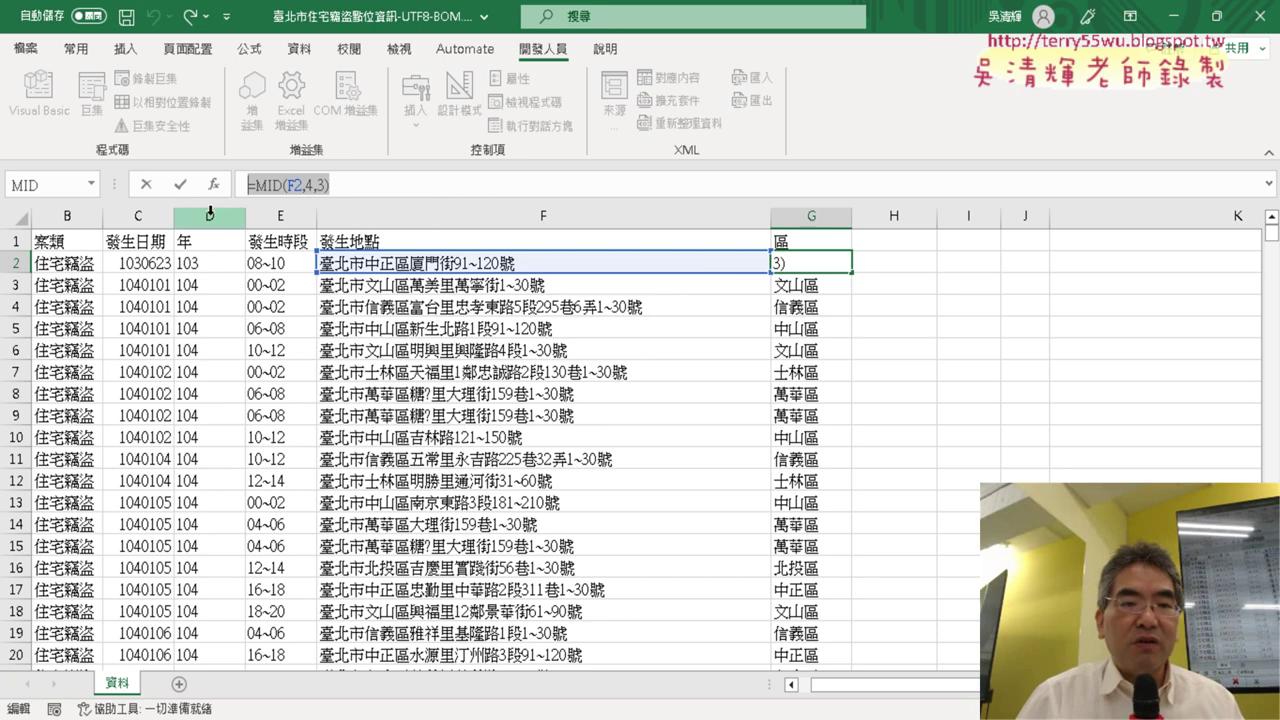
{"action": "left_click", "coordinate": [145, 187]}
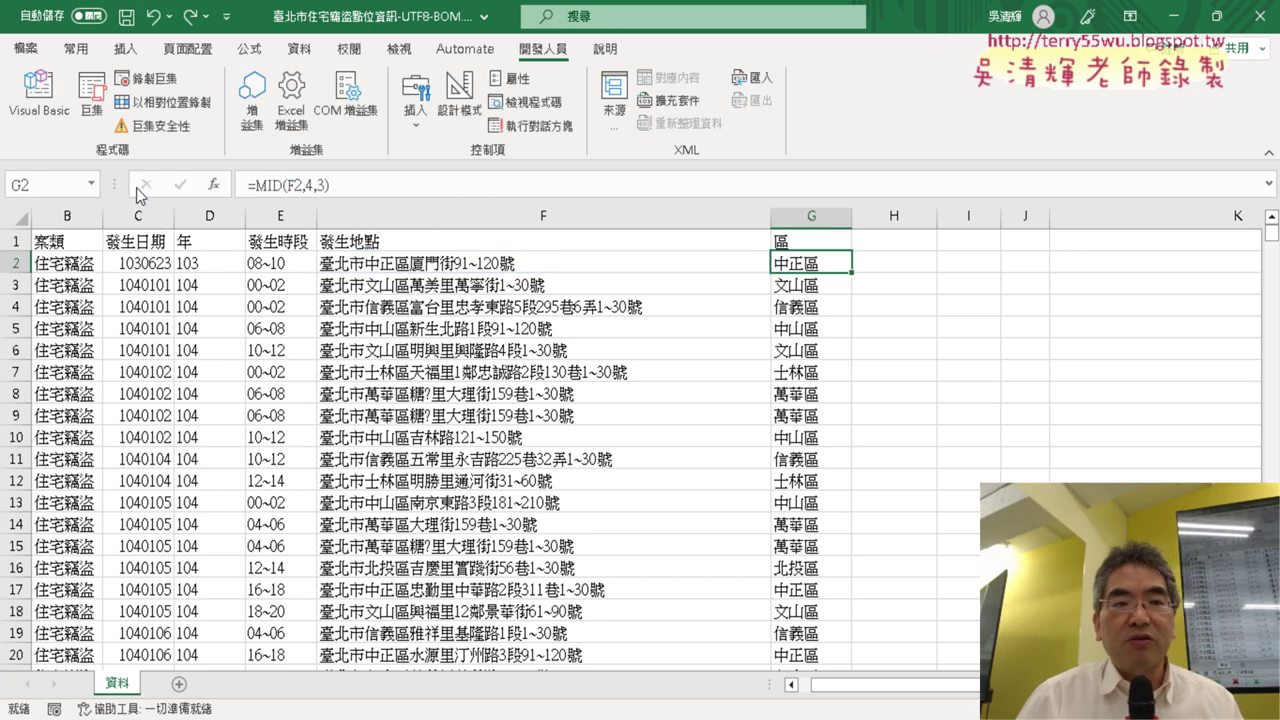
{"action": "left_click", "coordinate": [52, 106]}
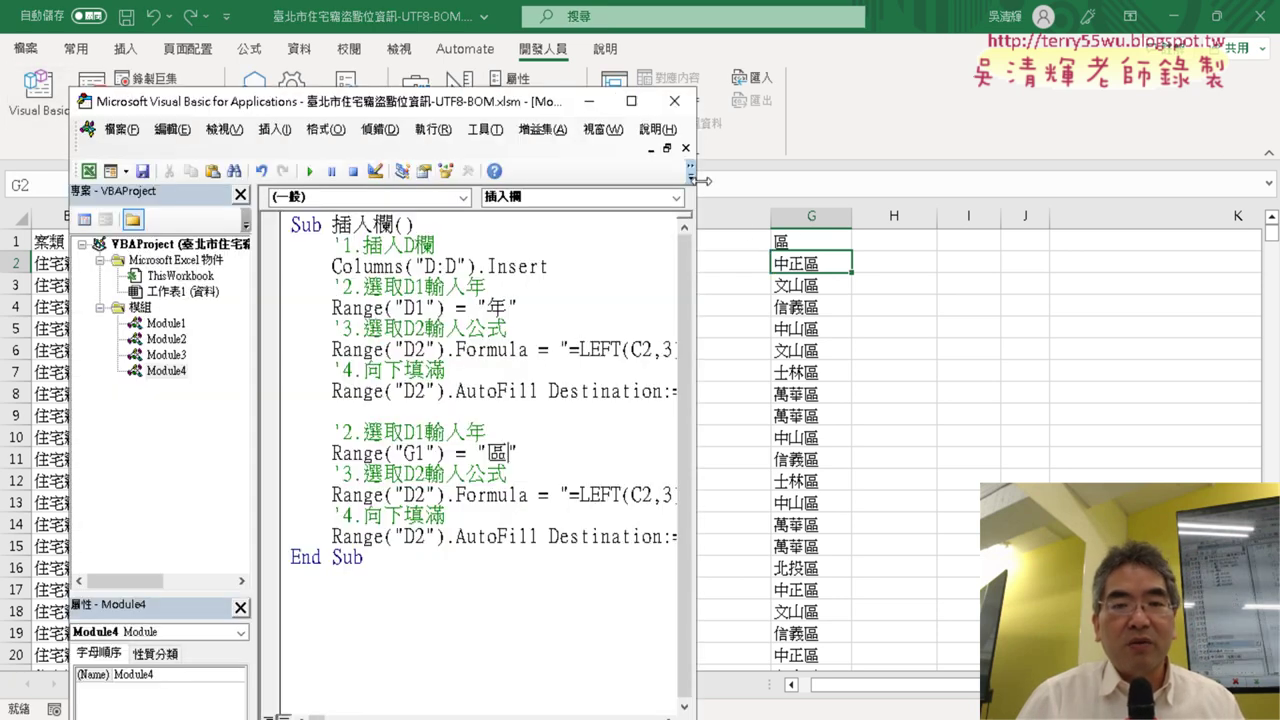
{"action": "left_click", "coordinate": [812, 264]}
{"action": "left_click", "coordinate": [342, 184]}
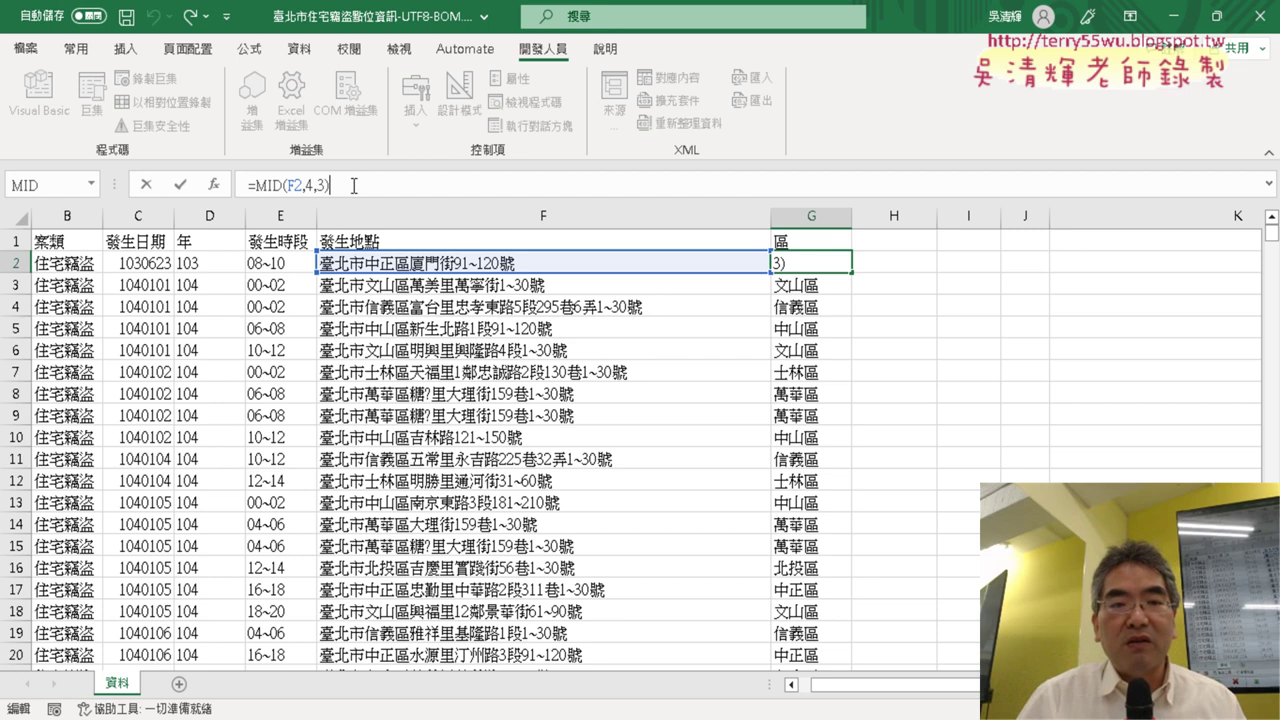
{"action": "left_click", "coordinate": [147, 187]}
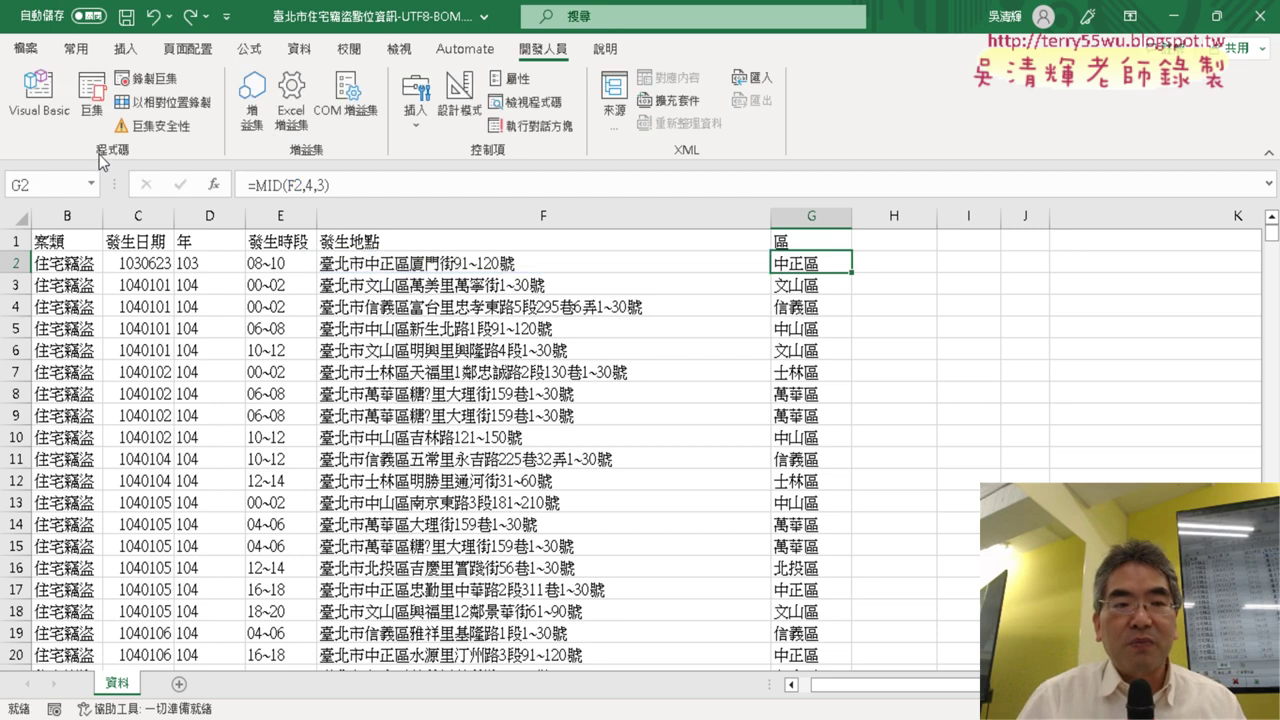
{"action": "left_click", "coordinate": [38, 96]}
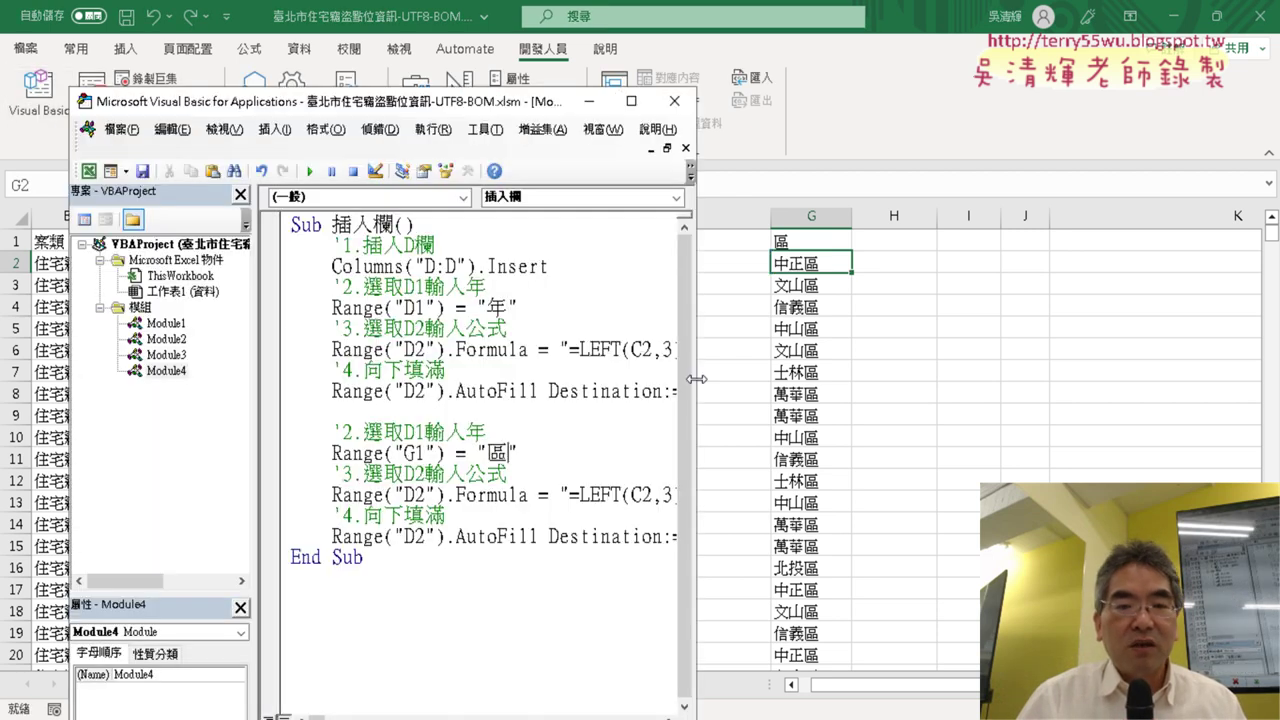
- In the copied block, set G2 to =MID(F2,4,3) and autofill G2:G3569 instead of column D
{"action": "left_click_drag", "start_coordinate": [697, 379], "coordinate": [1020, 380]}
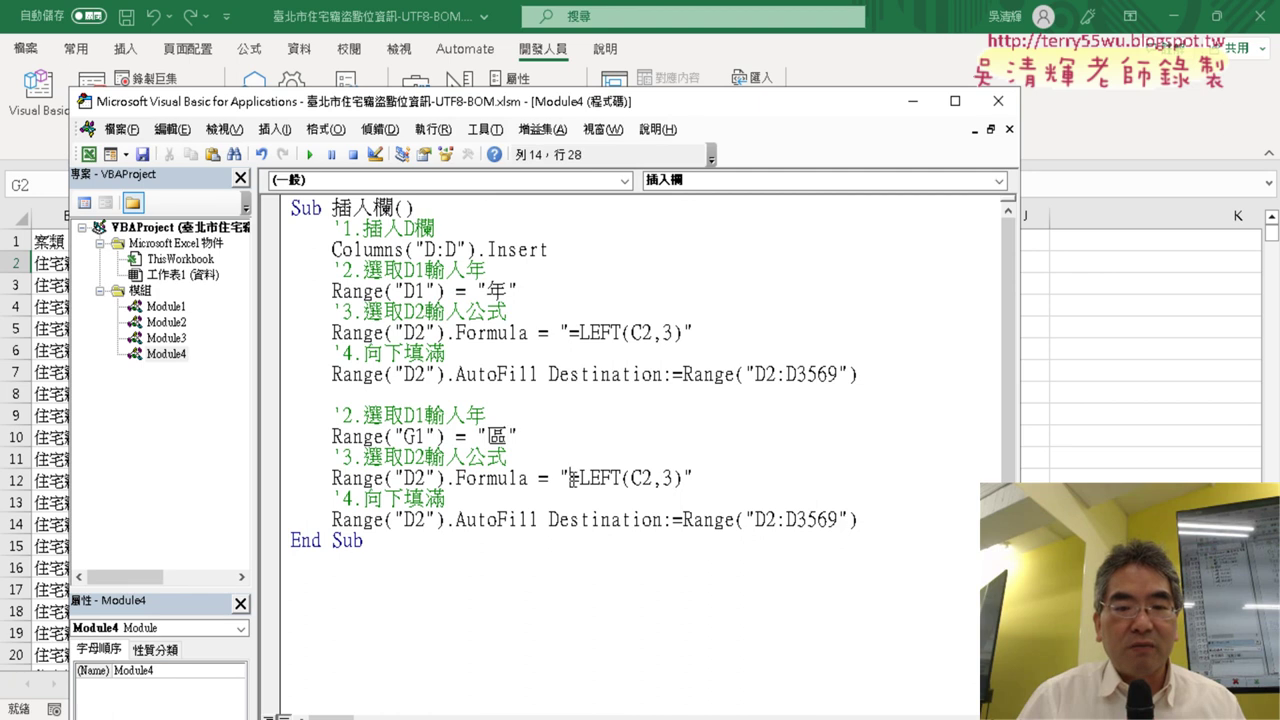
{"action": "left_click_drag", "start_coordinate": [570, 478], "coordinate": [682, 478]}
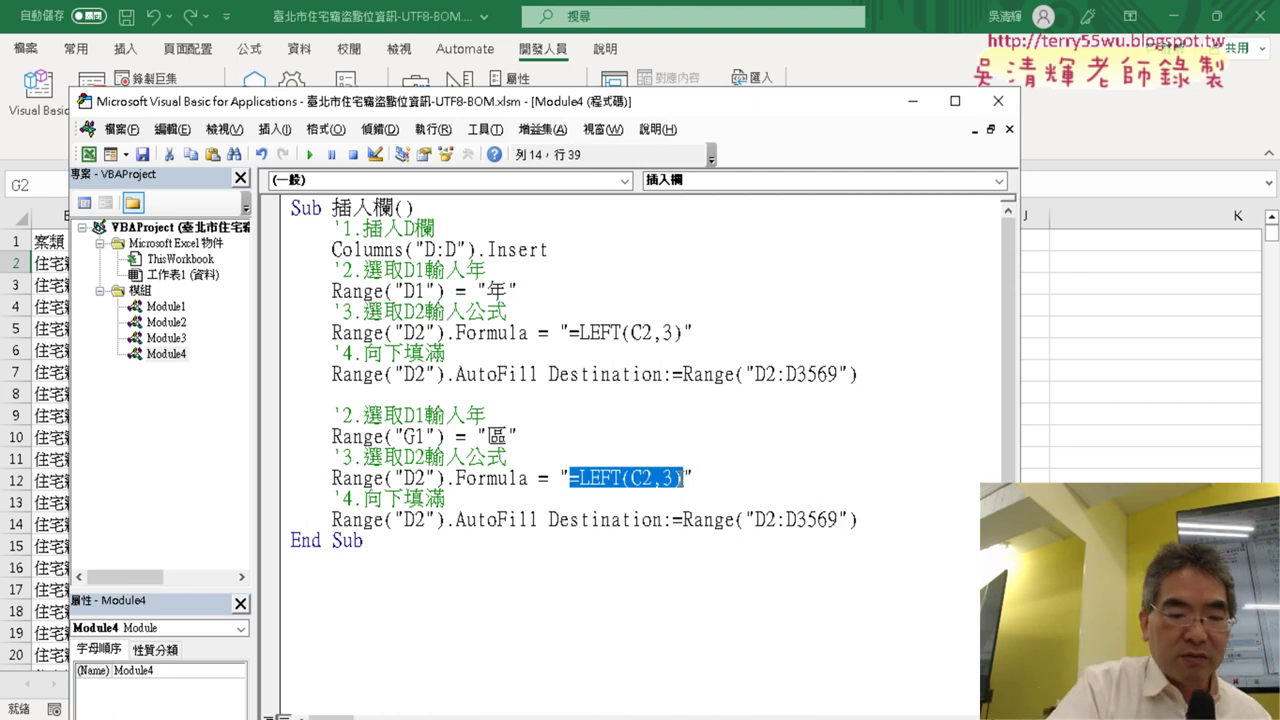
{"action": "type", "text": "=MID(F2,4,3"}
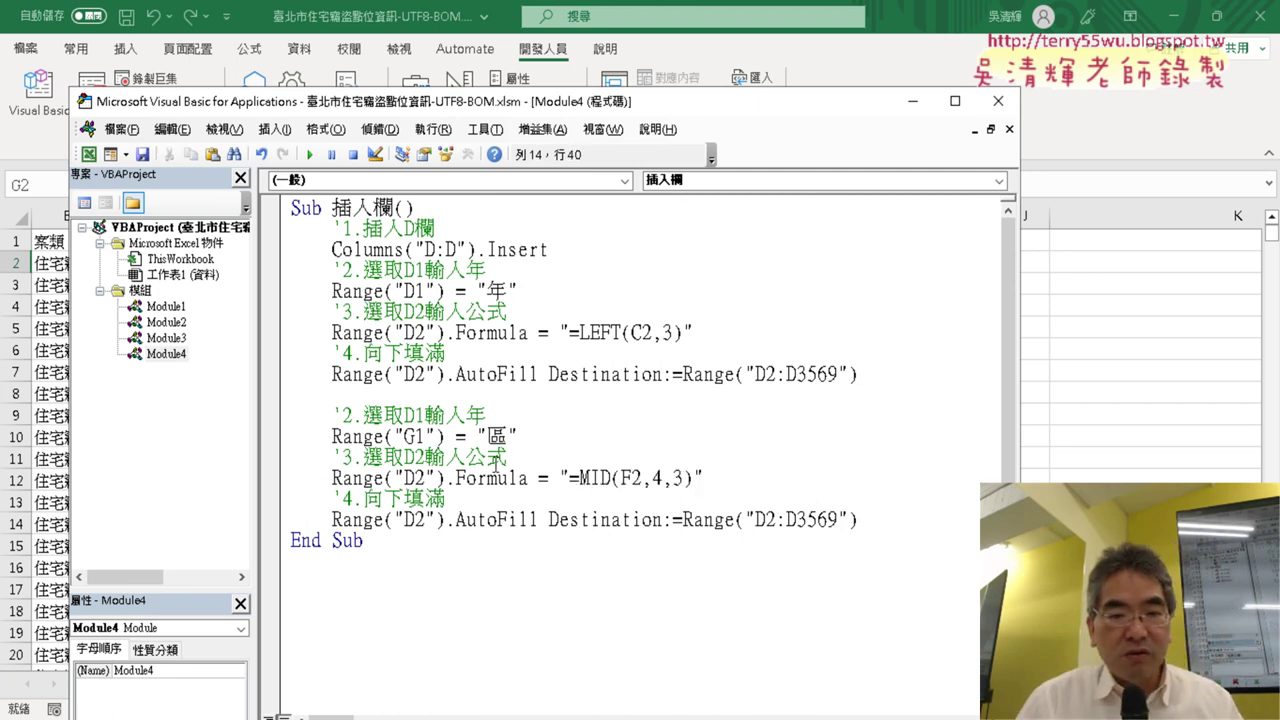
{"action": "left_click_drag", "start_coordinate": [413, 478], "coordinate": [404, 478]}
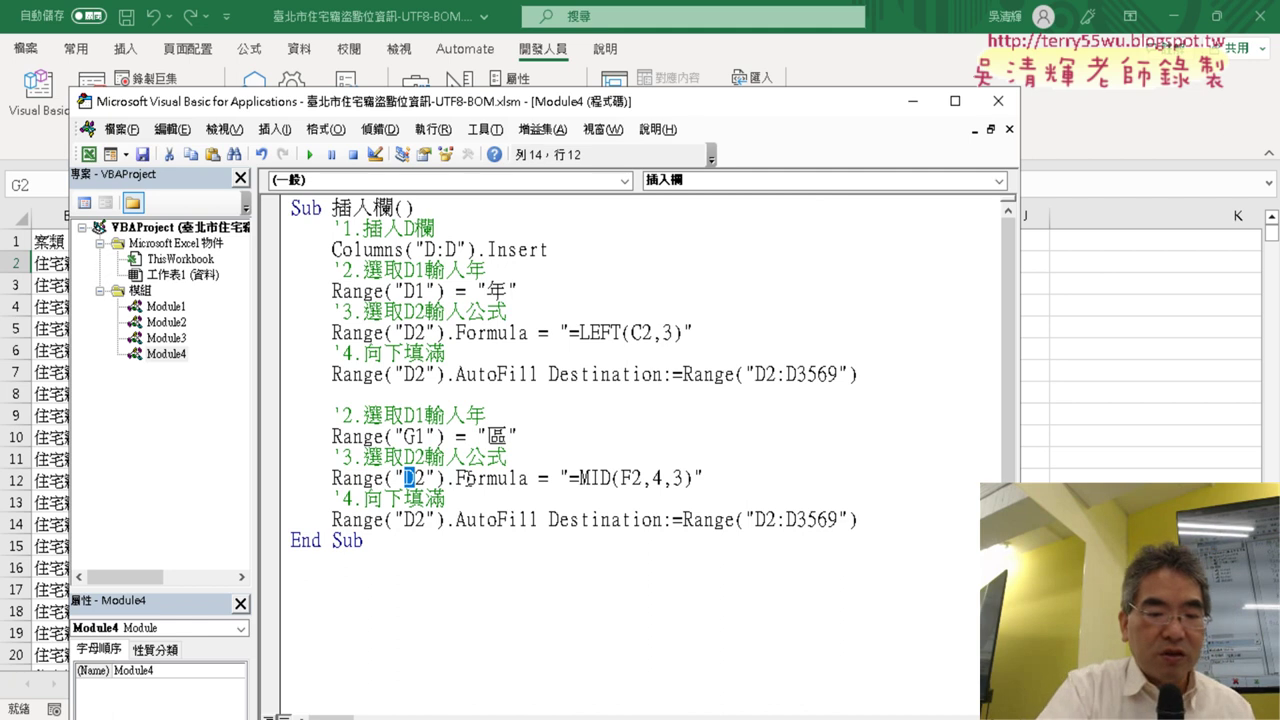
{"action": "type", "text": "G"}
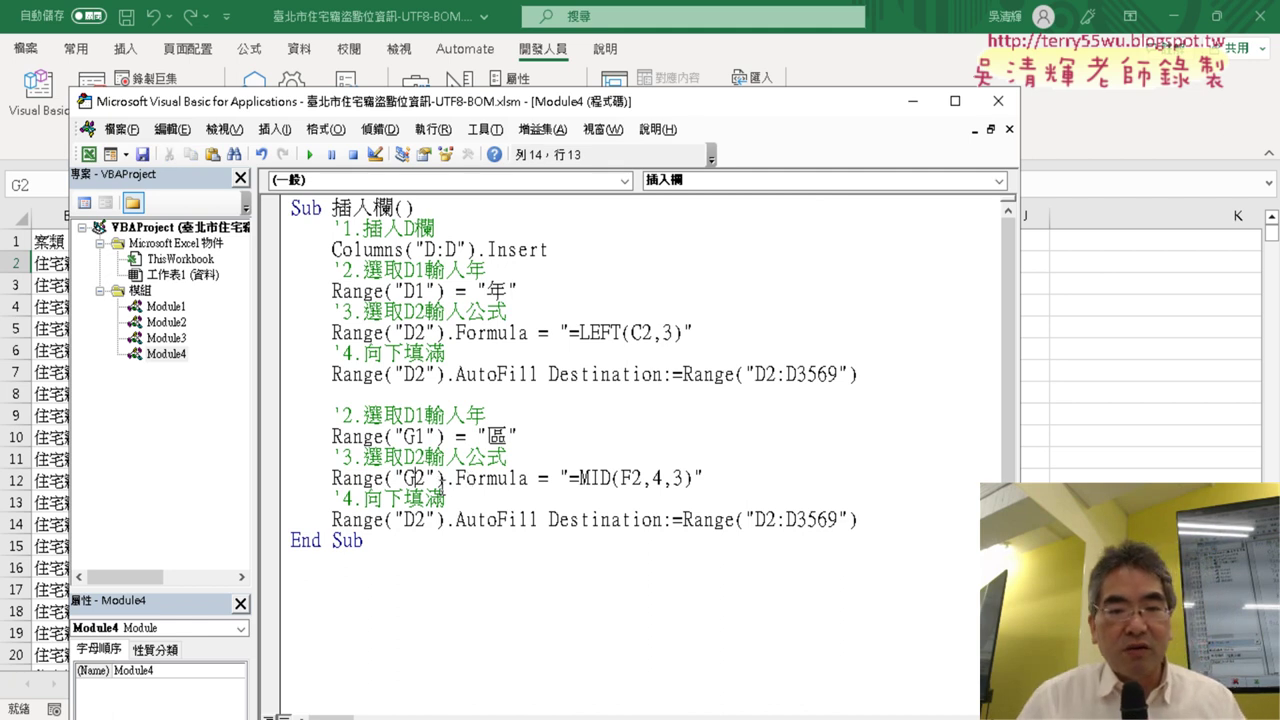
{"action": "left_click_drag", "start_coordinate": [414, 520], "coordinate": [405, 520]}
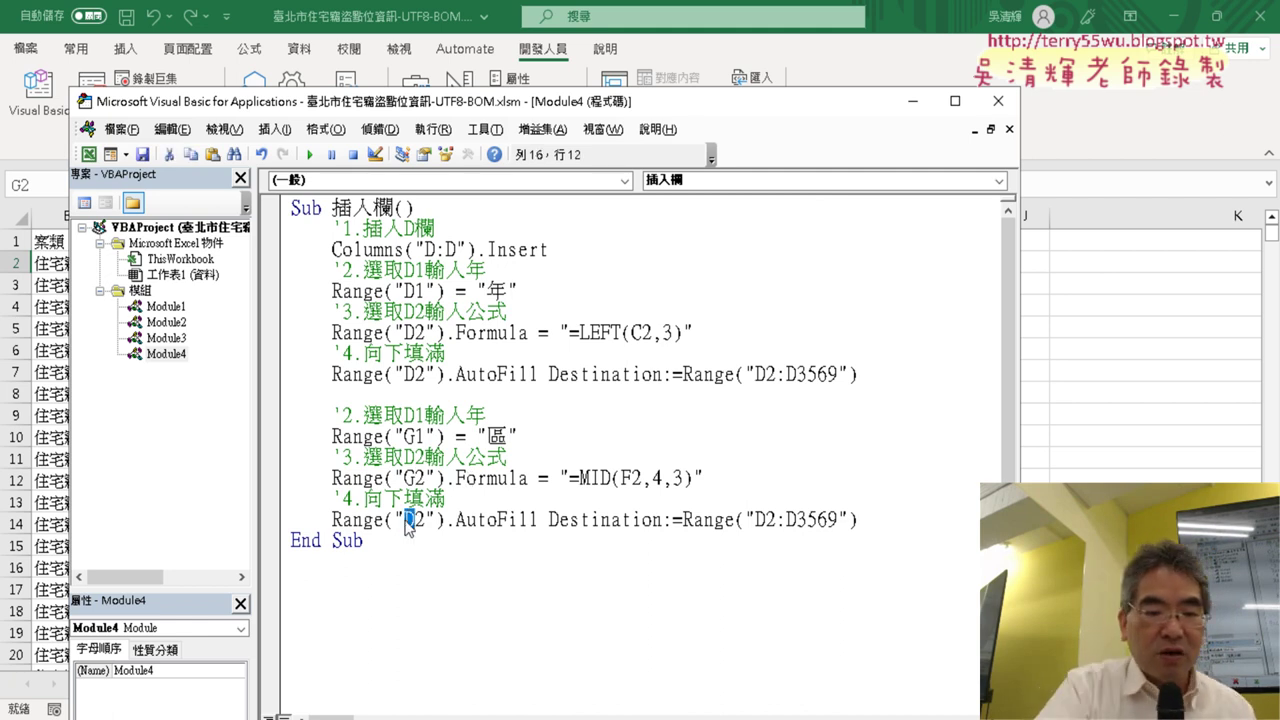
{"action": "type", "text": "G"}
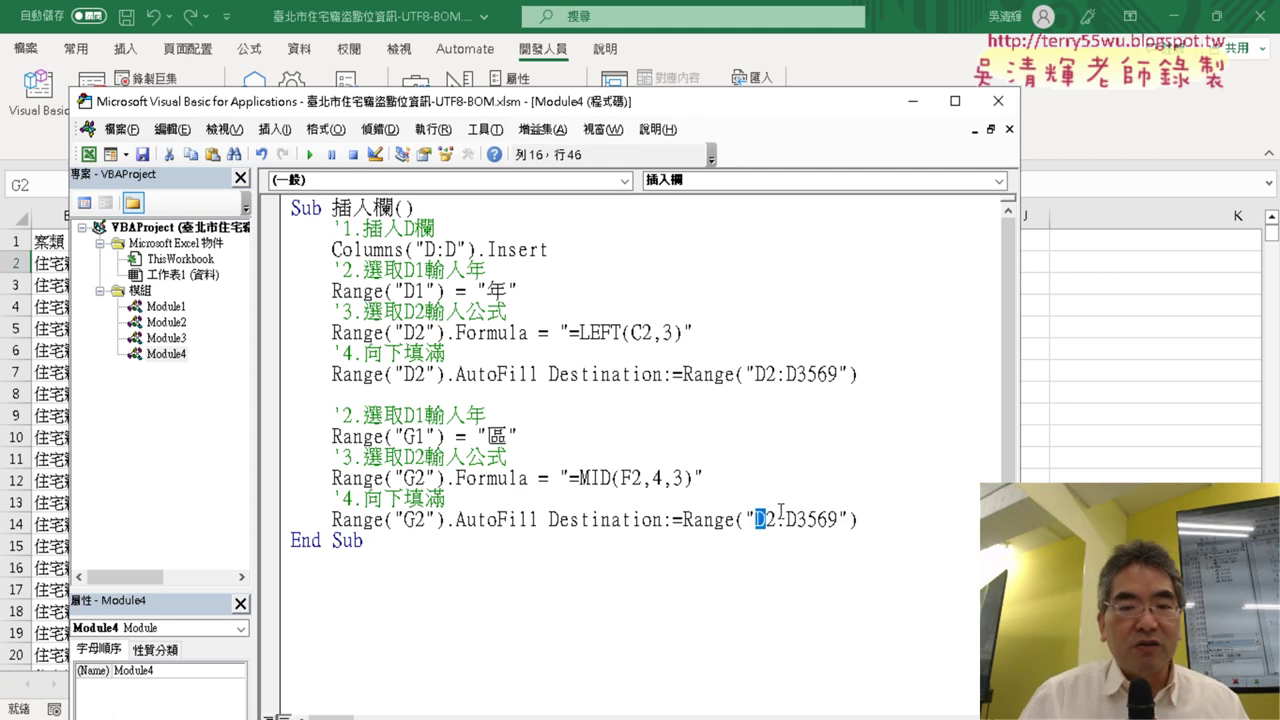
{"action": "type", "text": "G"}
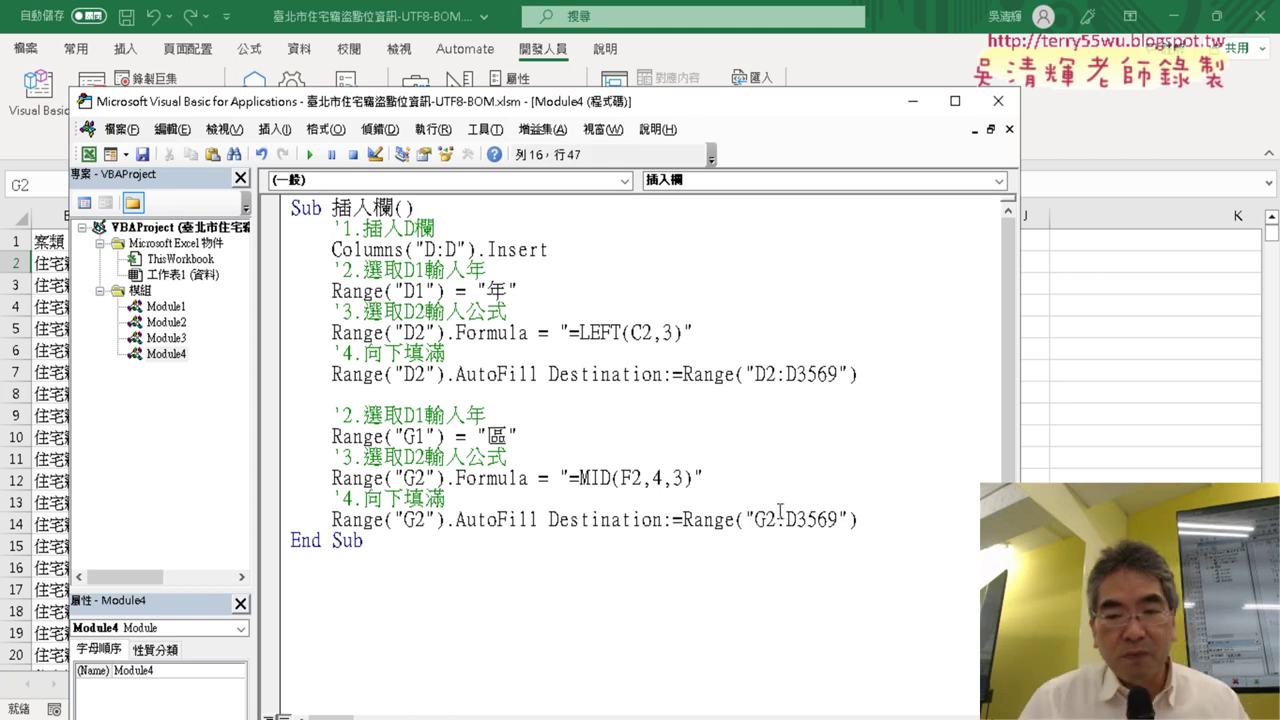
{"action": "key", "text": "shift+Left"}
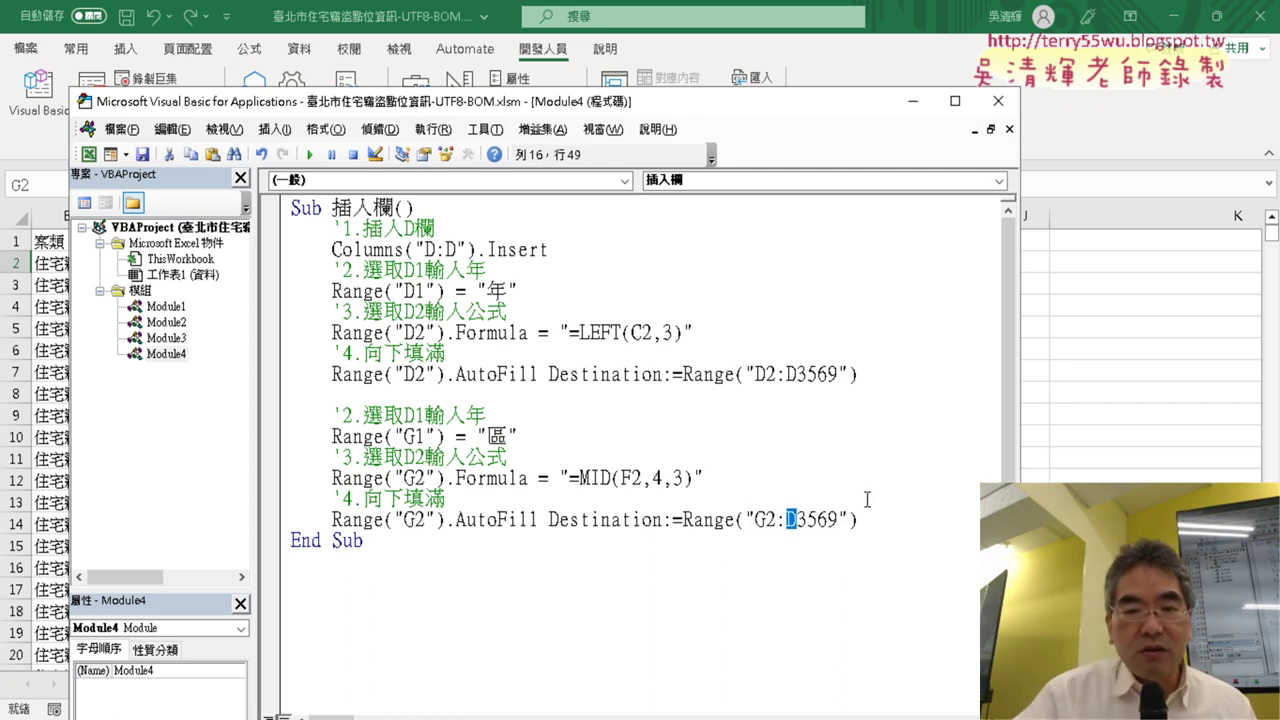
{"action": "type", "text": "G"}
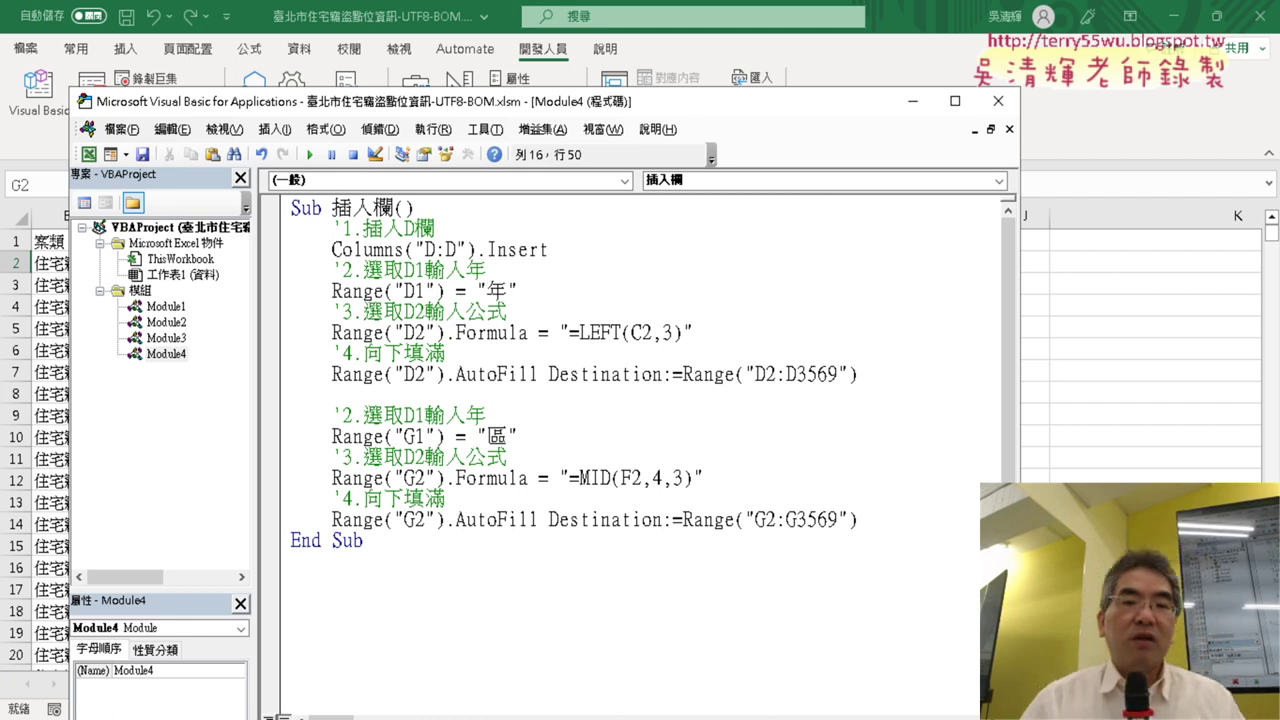
{"action": "left_click", "coordinate": [1024, 502]}
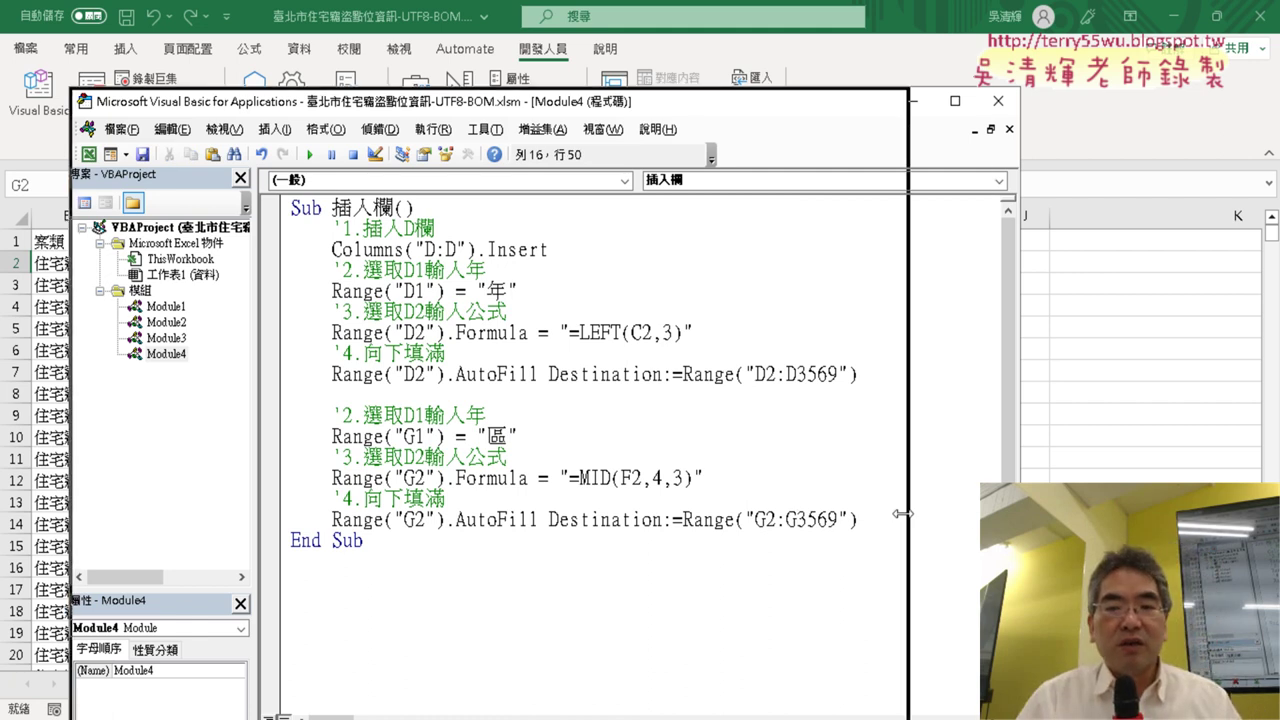
- Widen column G, delete its 區 header and district values, and return to the VBA editor
{"action": "left_click_drag", "start_coordinate": [851, 216], "coordinate": [1132, 216]}
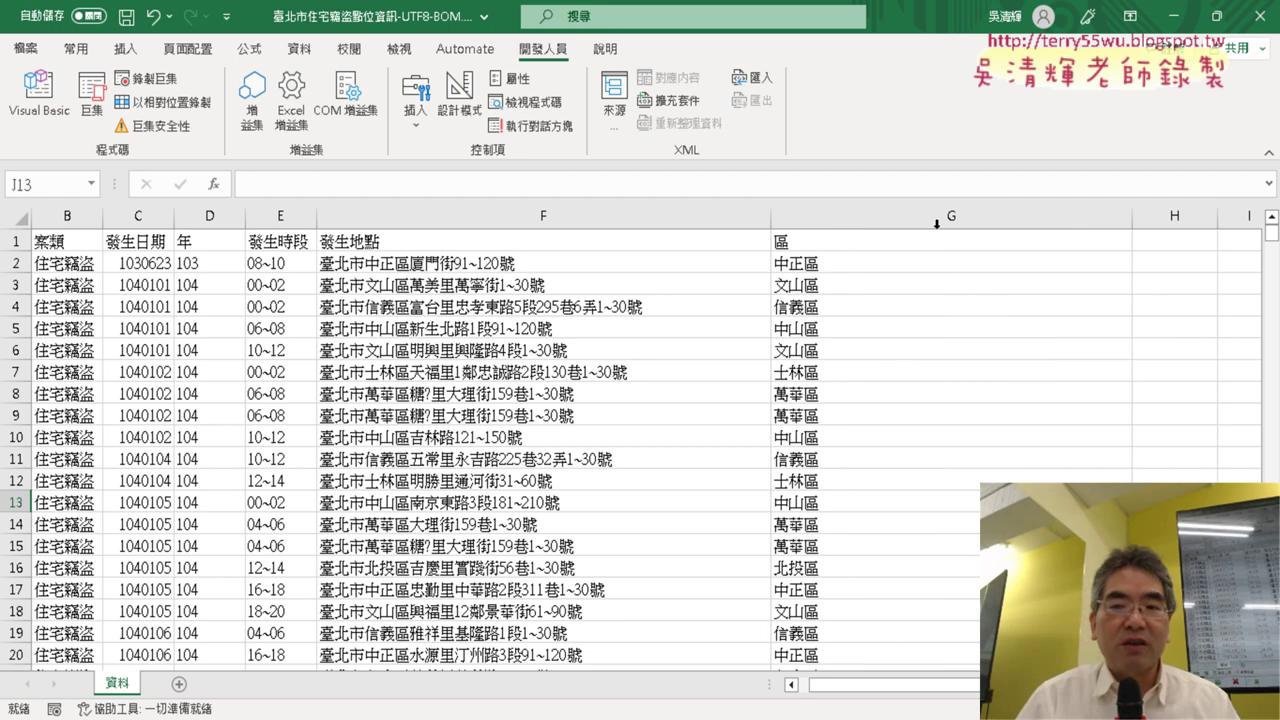
{"action": "left_click", "coordinate": [938, 216]}
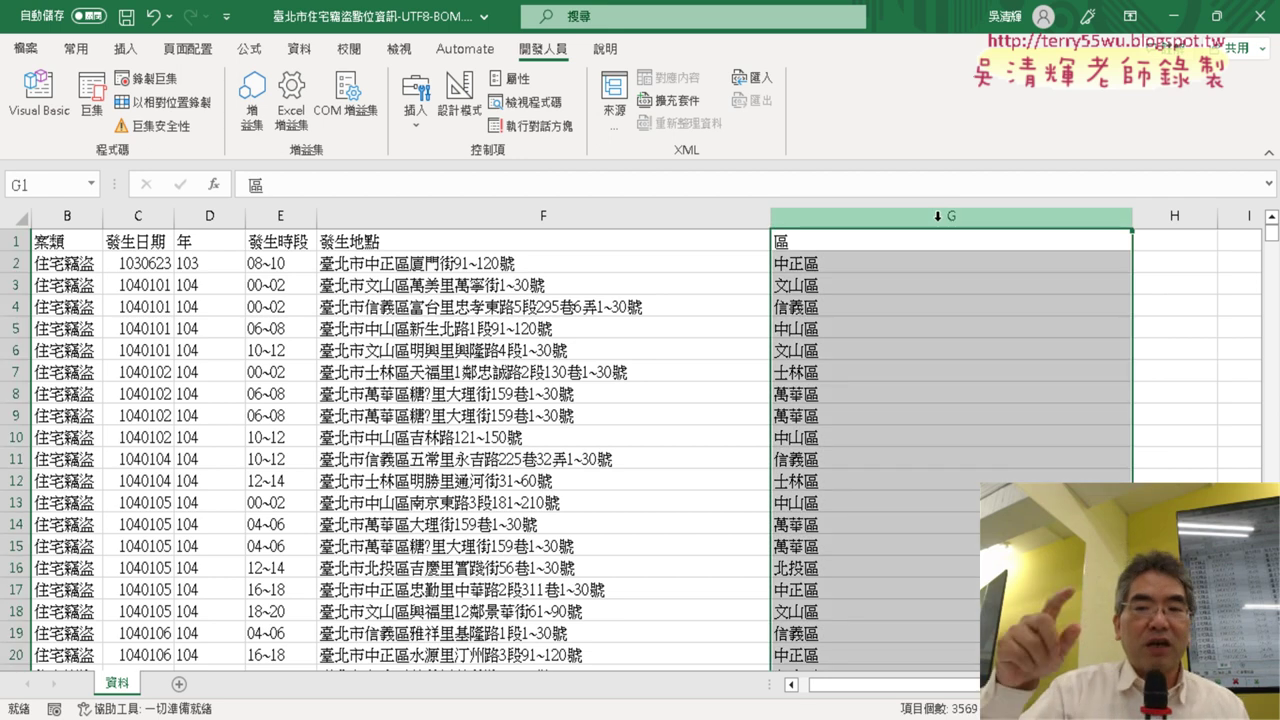
{"action": "key", "text": "Delete"}
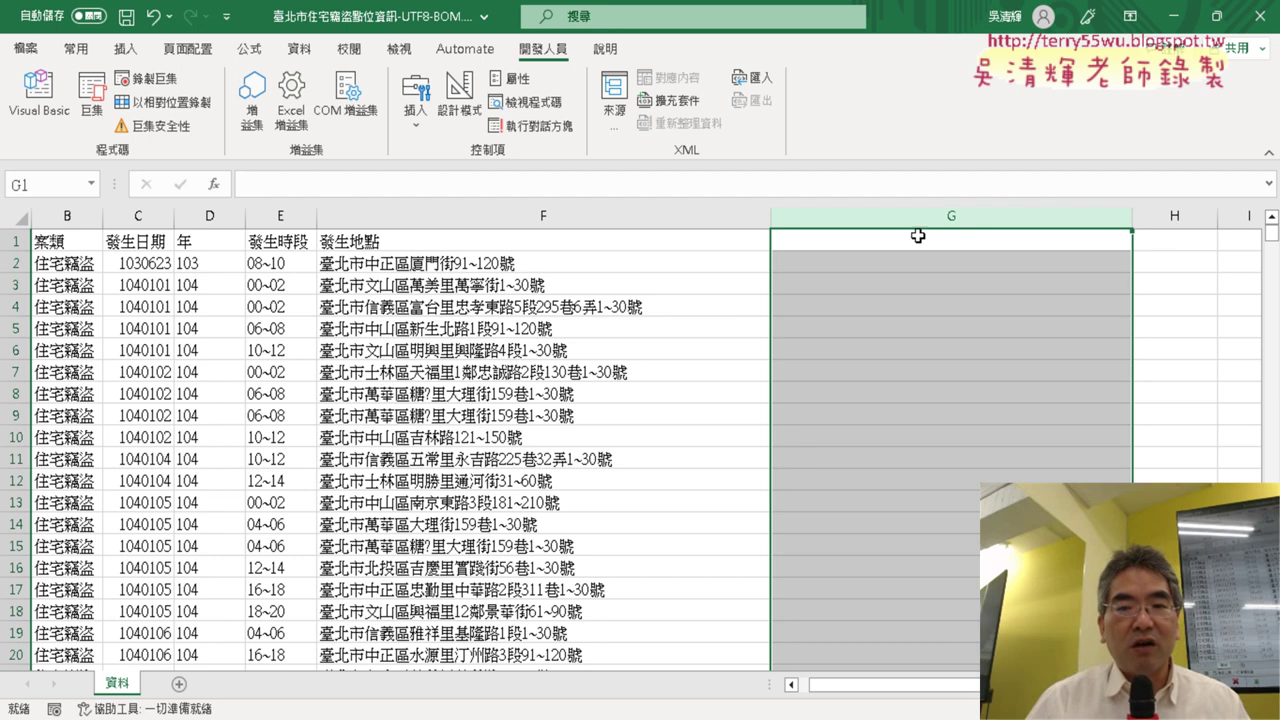
{"action": "left_click", "coordinate": [38, 95]}
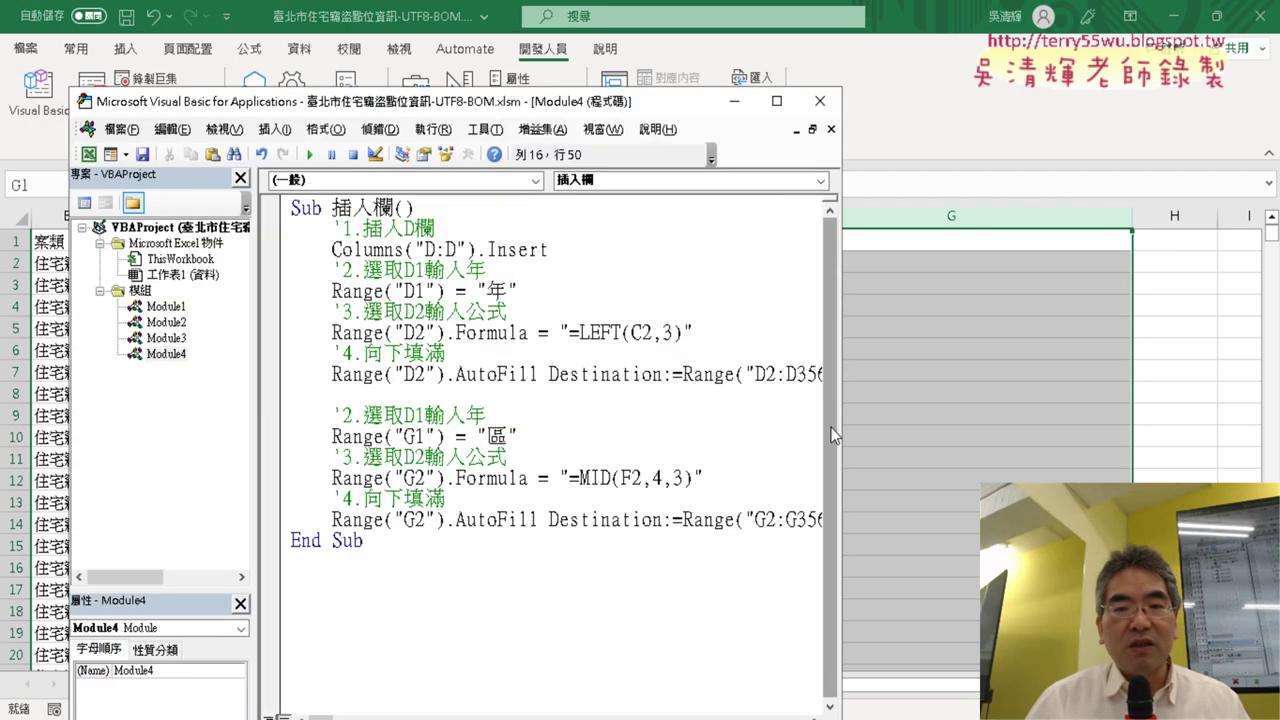
- Set a breakpoint on the macro's Range("G1") heading line
{"action": "left_click_drag", "start_coordinate": [845, 432], "coordinate": [743, 432]}
{"action": "left_click", "coordinate": [533, 376]}
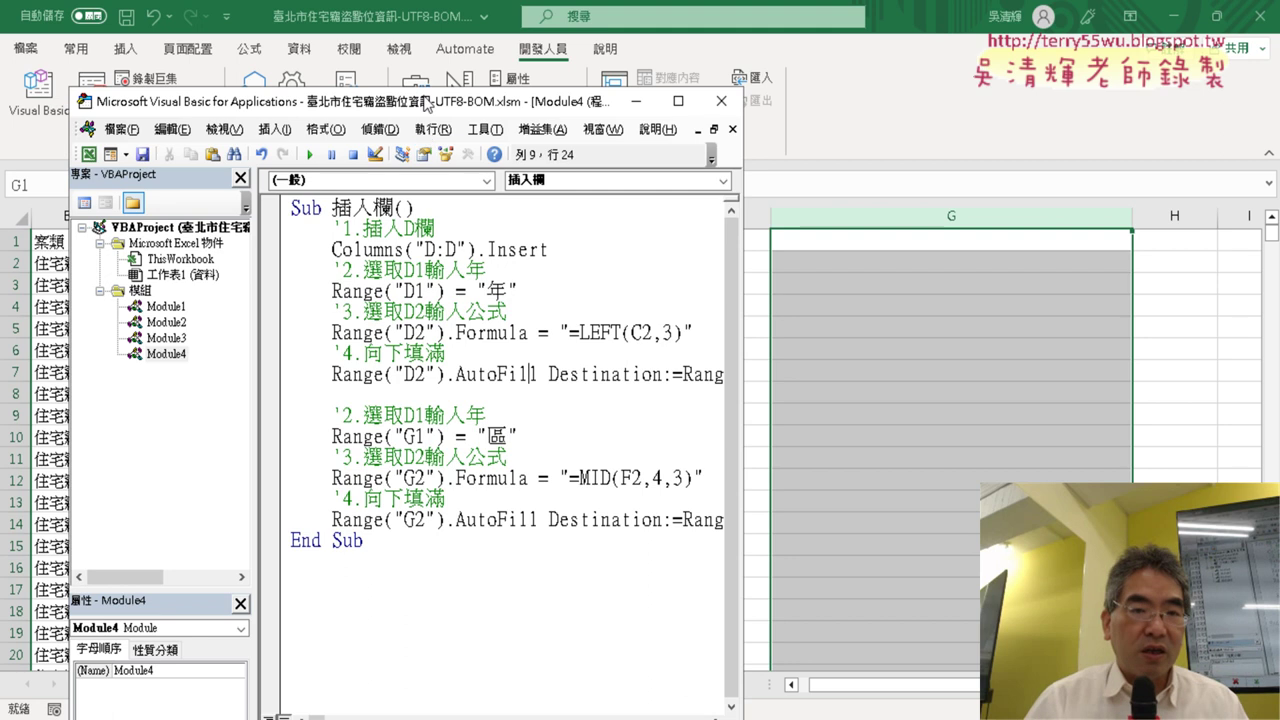
{"action": "mouse_move", "coordinate": [394, 106]}
{"action": "left_mouse_down"}
{"action": "mouse_move", "coordinate": [636, 106]}
{"action": "mouse_move", "coordinate": [411, 123]}
{"action": "left_mouse_up"}
{"action": "left_click", "coordinate": [398, 392]}
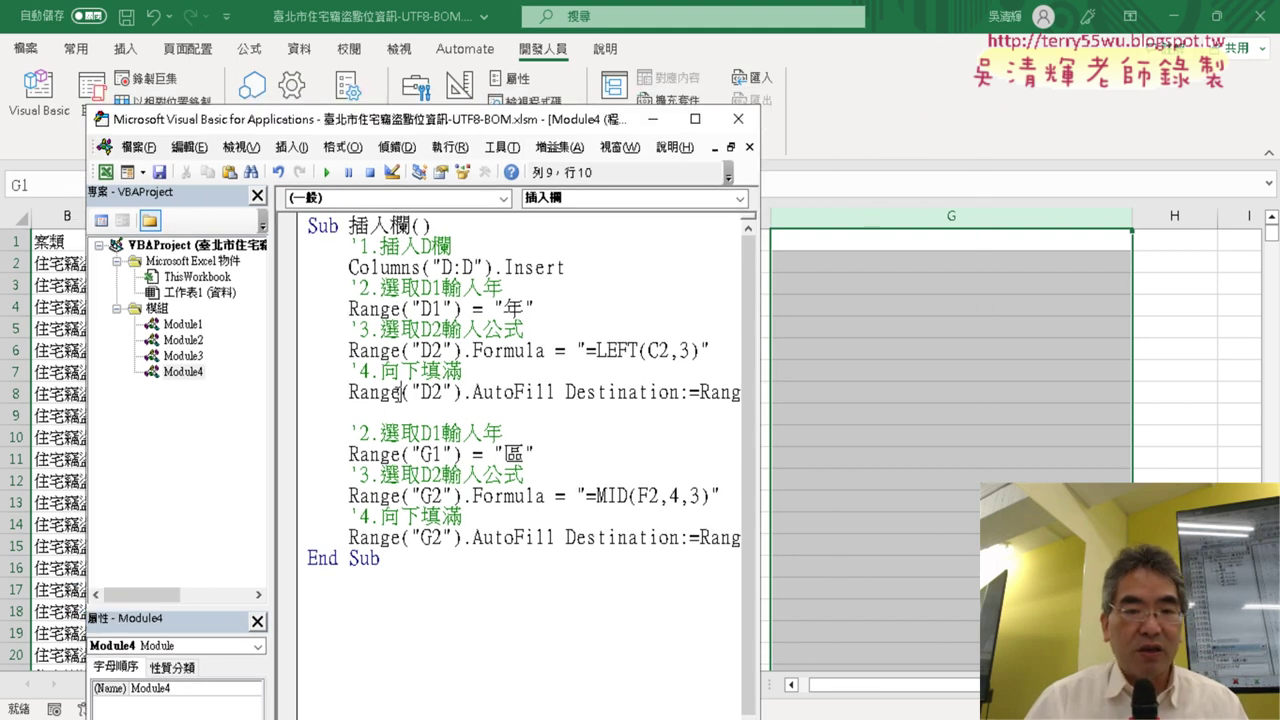
{"action": "left_click", "coordinate": [287, 455]}
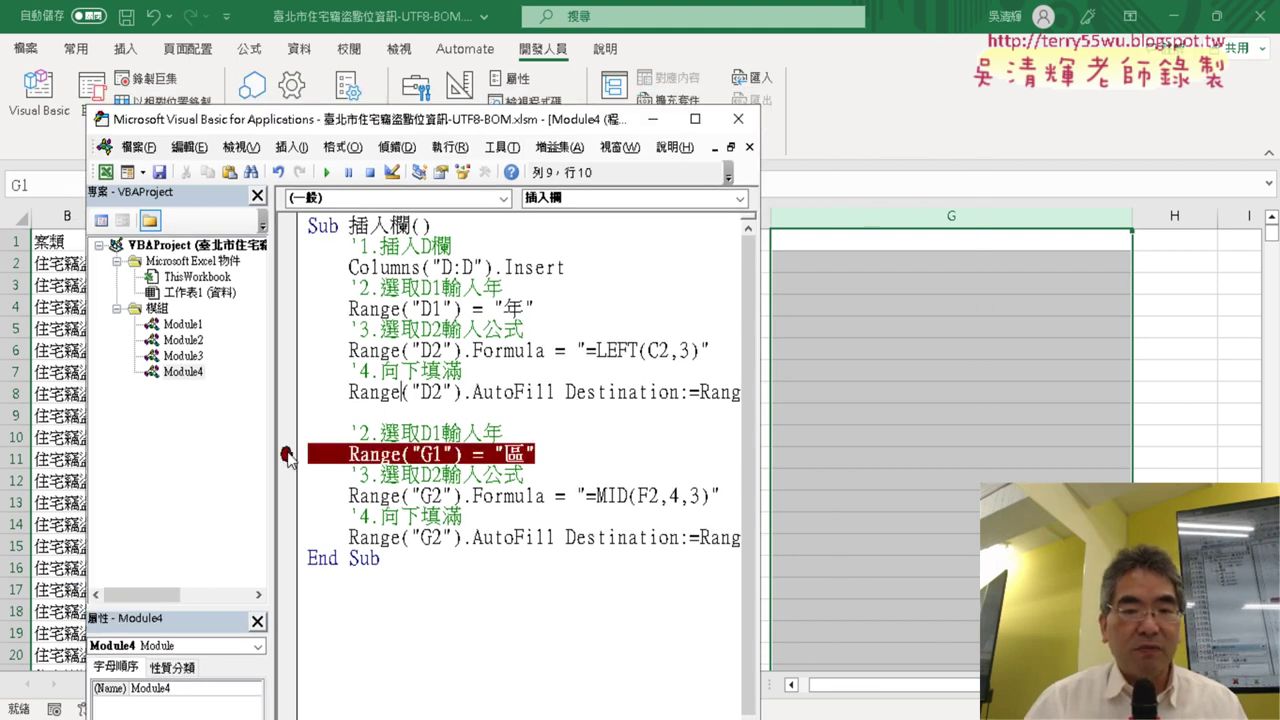
- Run the 插入欄 macro to the breakpoint and check the extra 年 column on the sheet
{"action": "left_click", "coordinate": [327, 173]}
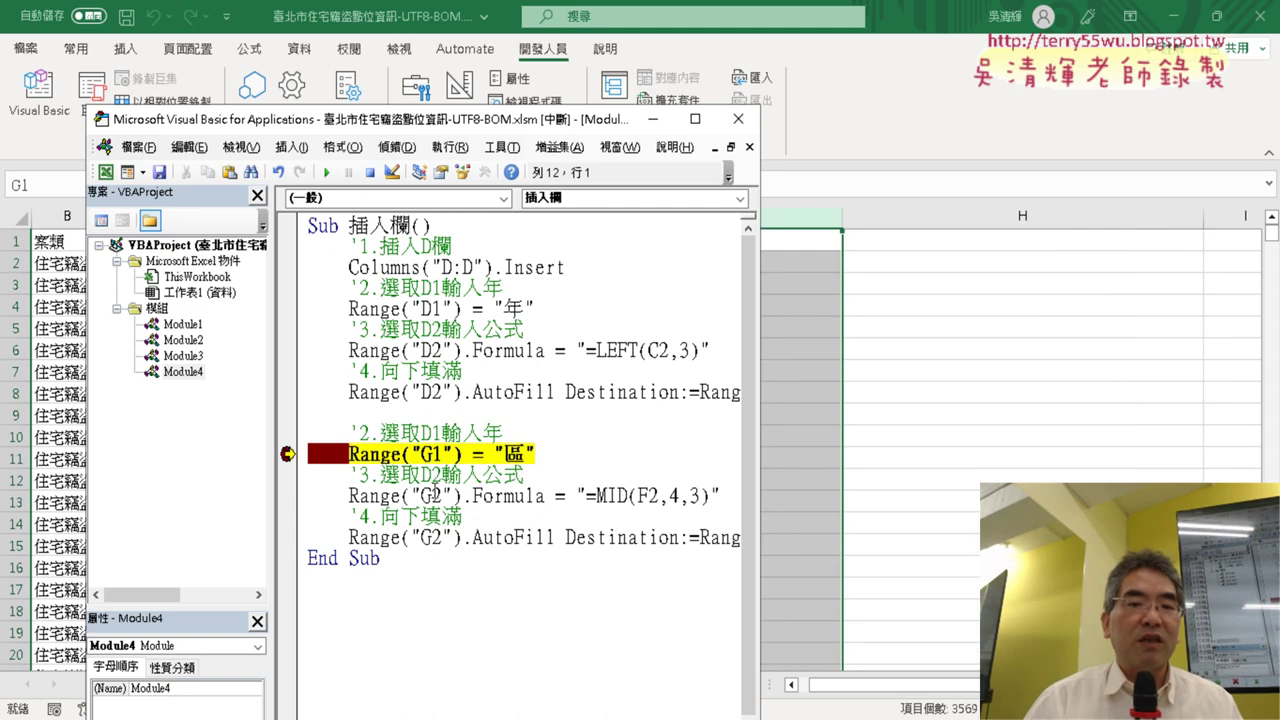
{"action": "left_click_drag", "start_coordinate": [486, 126], "coordinate": [369, 61]}
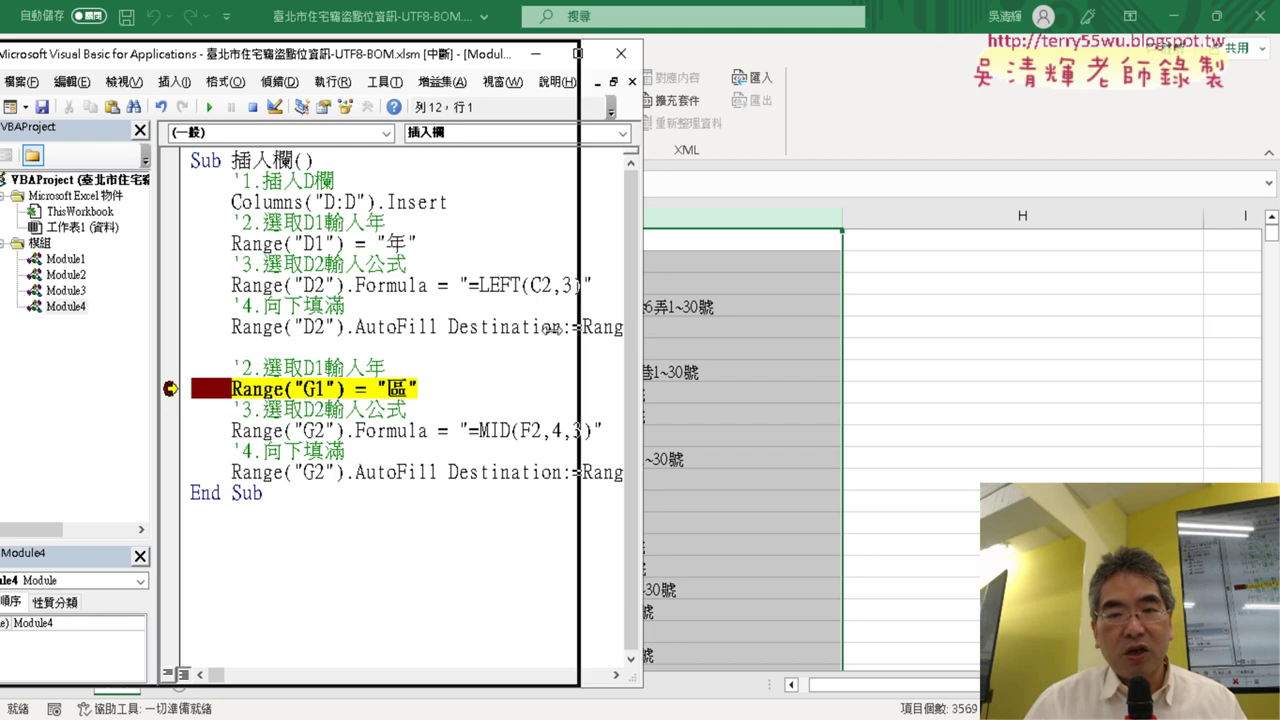
{"action": "left_click_drag", "start_coordinate": [650, 326], "coordinate": [510, 330]}
{"action": "left_click", "coordinate": [680, 352]}
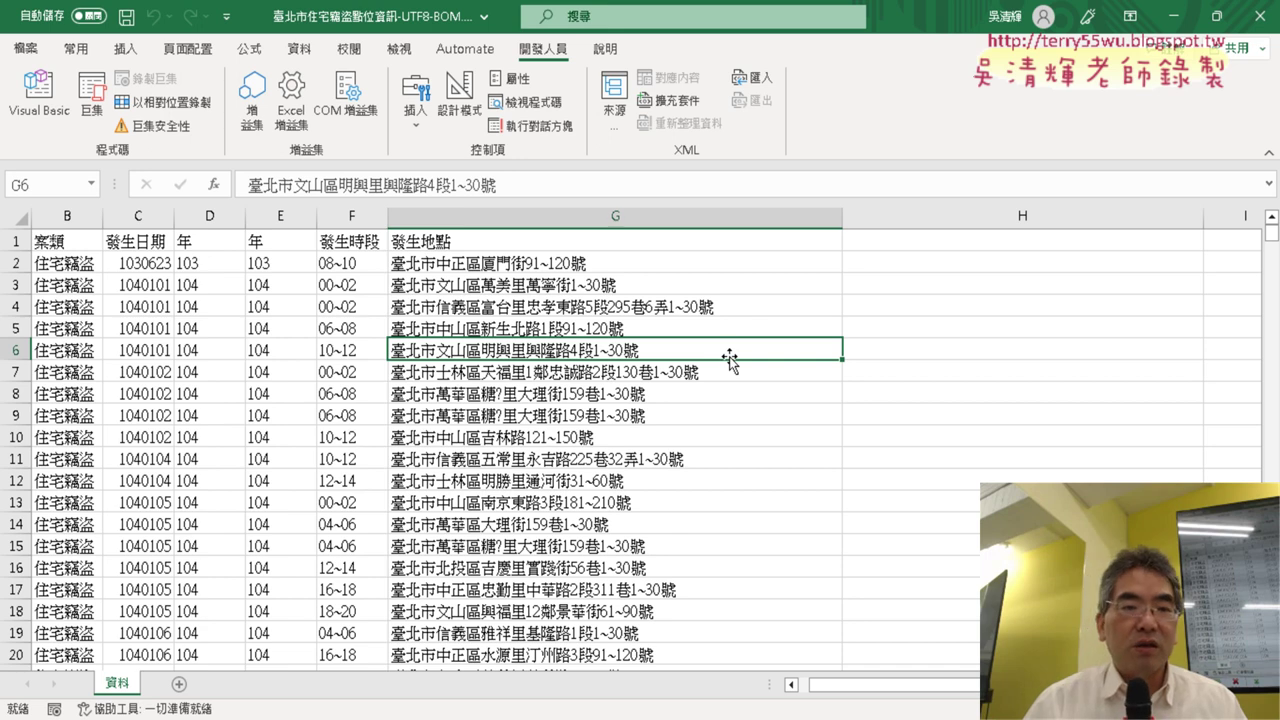
- Delete the two year columns D and E from the worksheet
{"action": "left_click", "coordinate": [61, 115]}
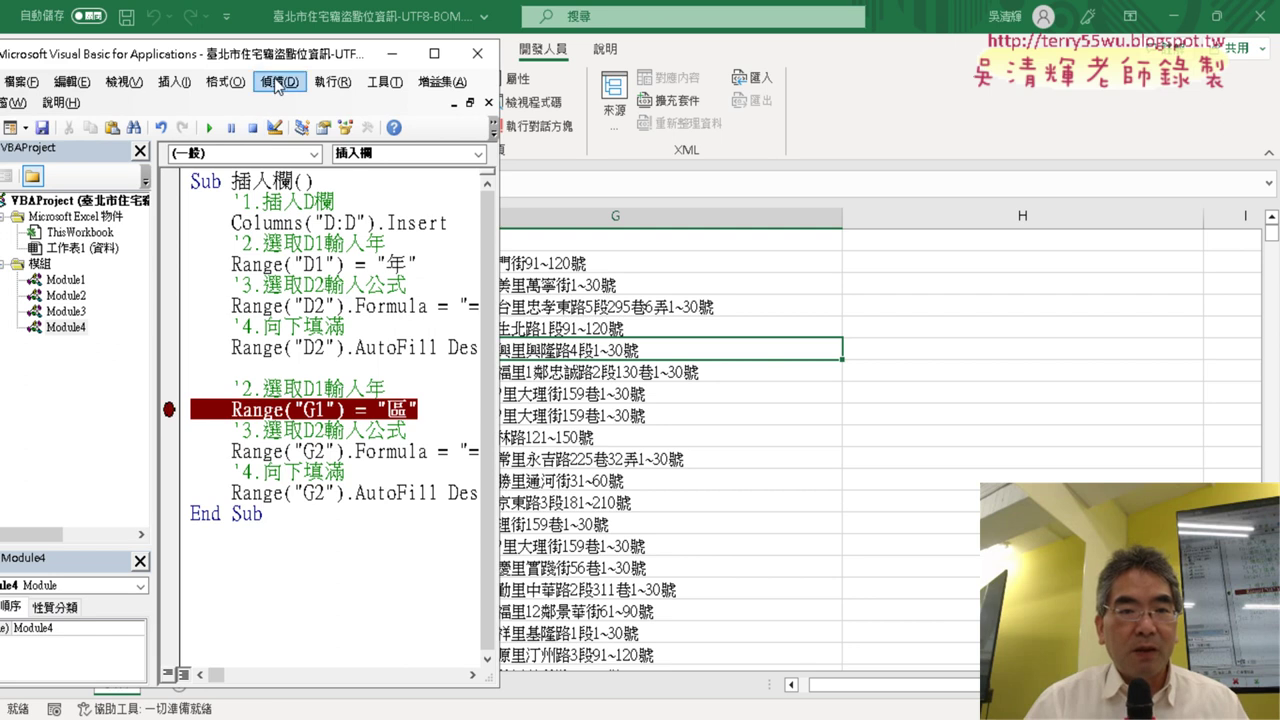
{"action": "left_click_drag", "start_coordinate": [270, 54], "coordinate": [765, 55]}
{"action": "key", "text": "alt+F11"}
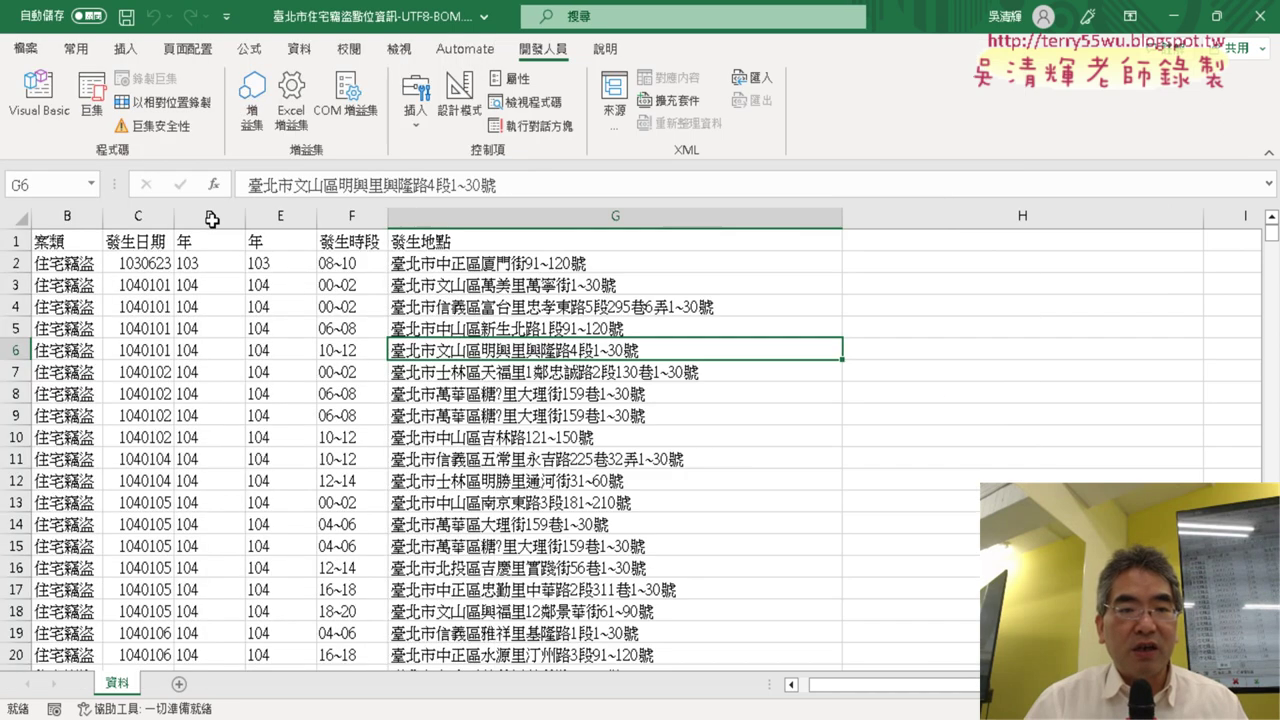
{"action": "left_click_drag", "start_coordinate": [209, 216], "coordinate": [280, 216]}
{"action": "right_click", "coordinate": [261, 294]}
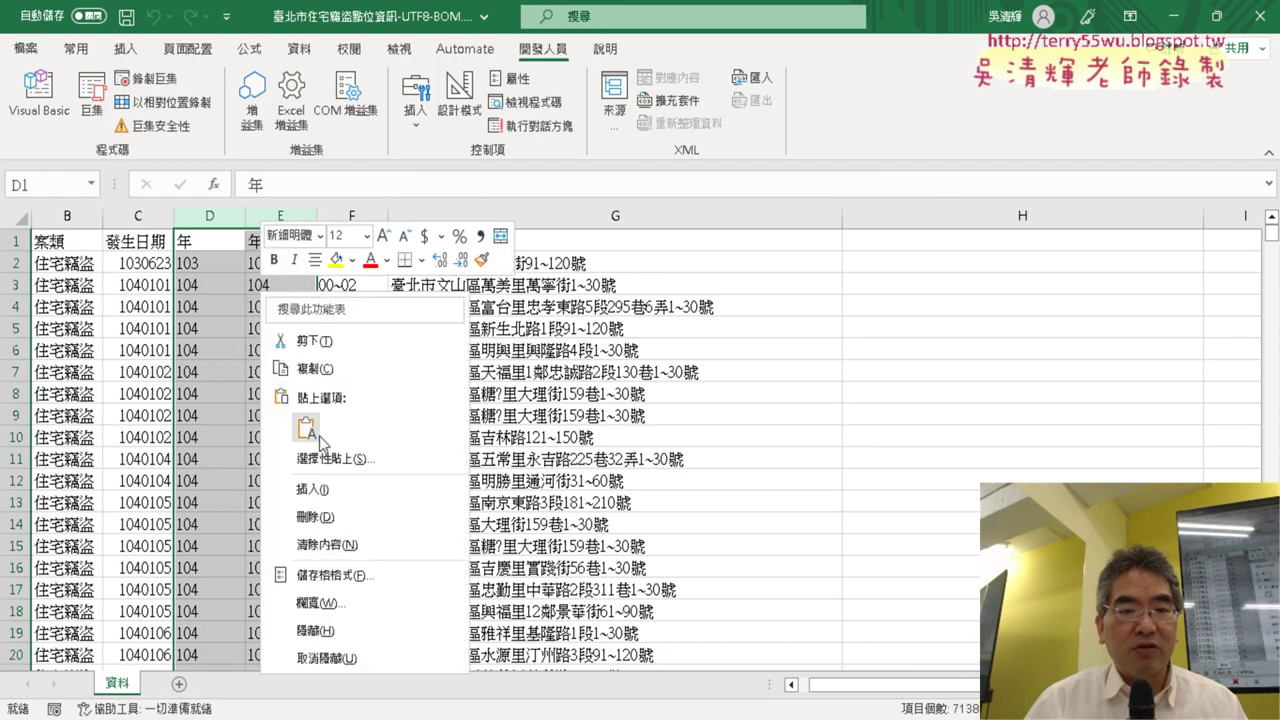
{"action": "left_click", "coordinate": [312, 516]}
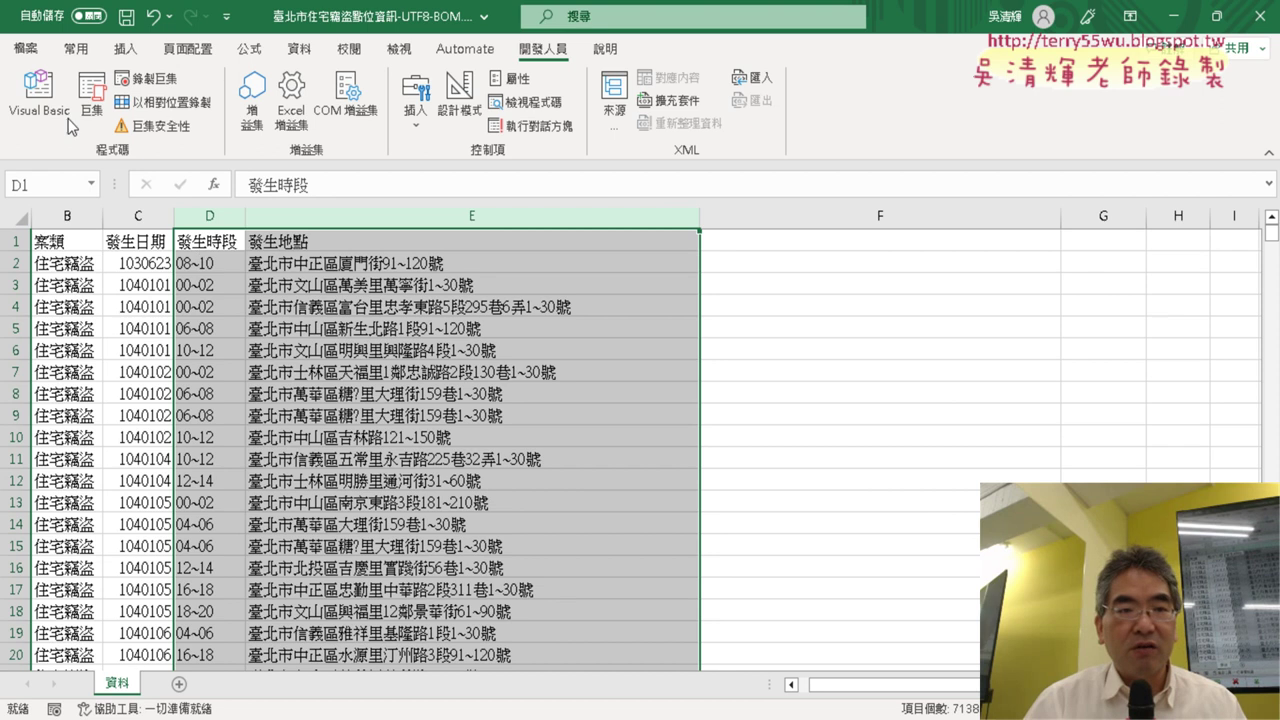
- Rerun the macro to its breakpoint and confirm a single 年 column is back at D
{"action": "left_click", "coordinate": [38, 95]}
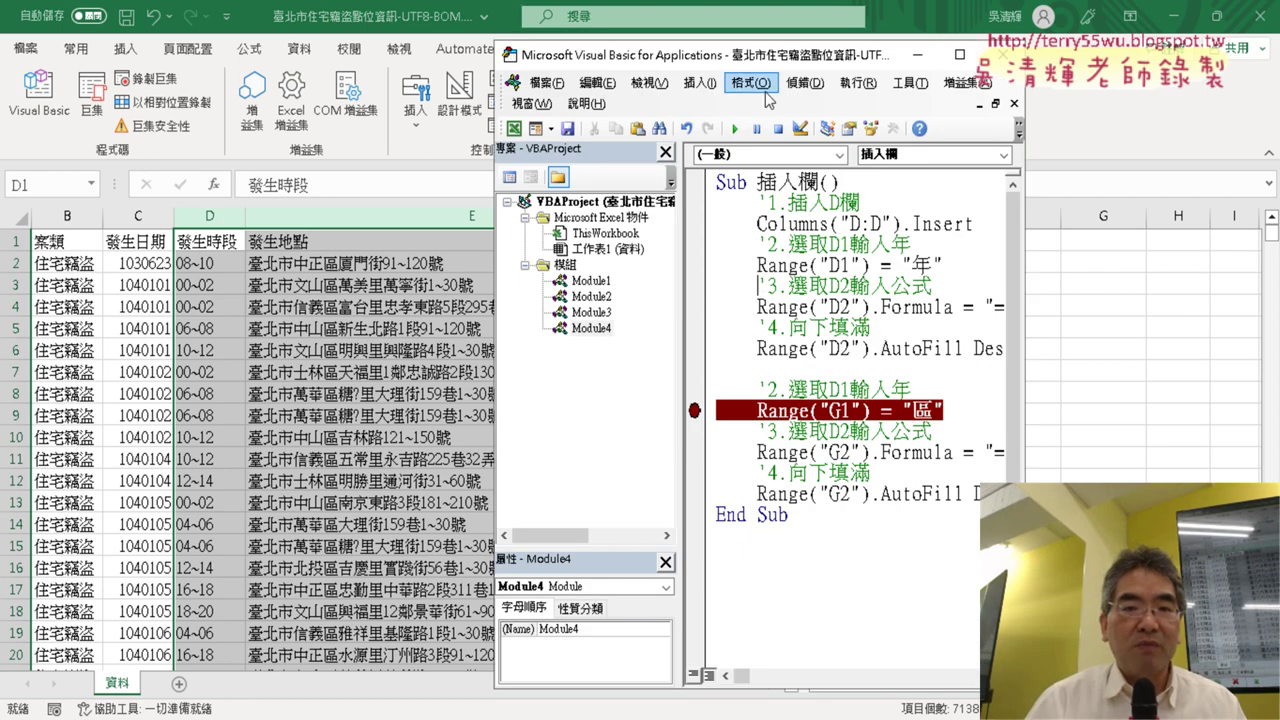
{"action": "left_click", "coordinate": [735, 128]}
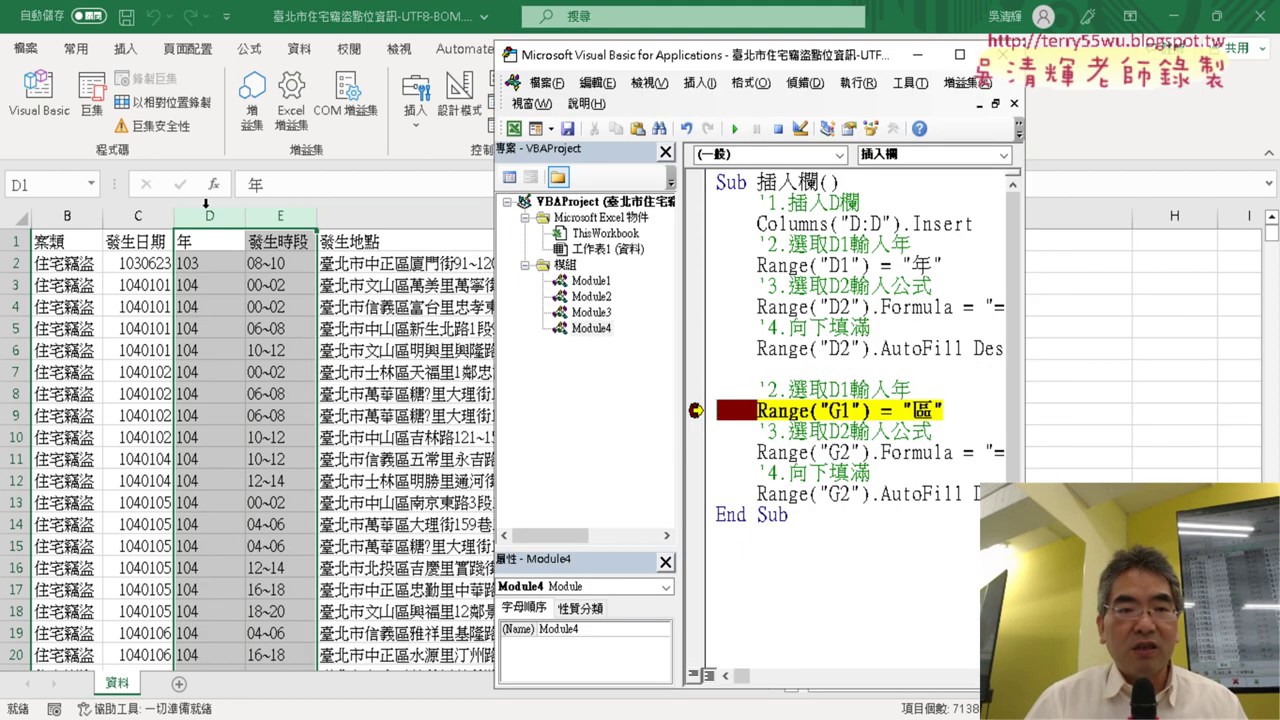
{"action": "left_click", "coordinate": [340, 442]}
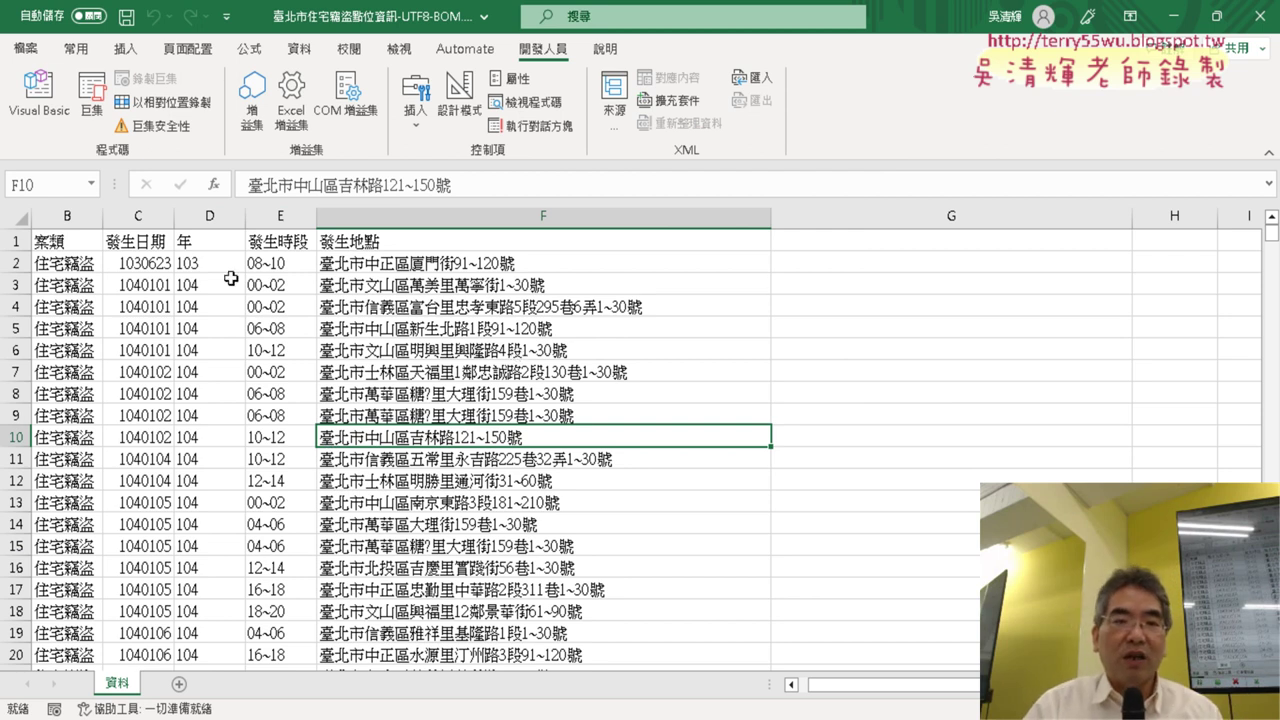
{"action": "left_click", "coordinate": [39, 95]}
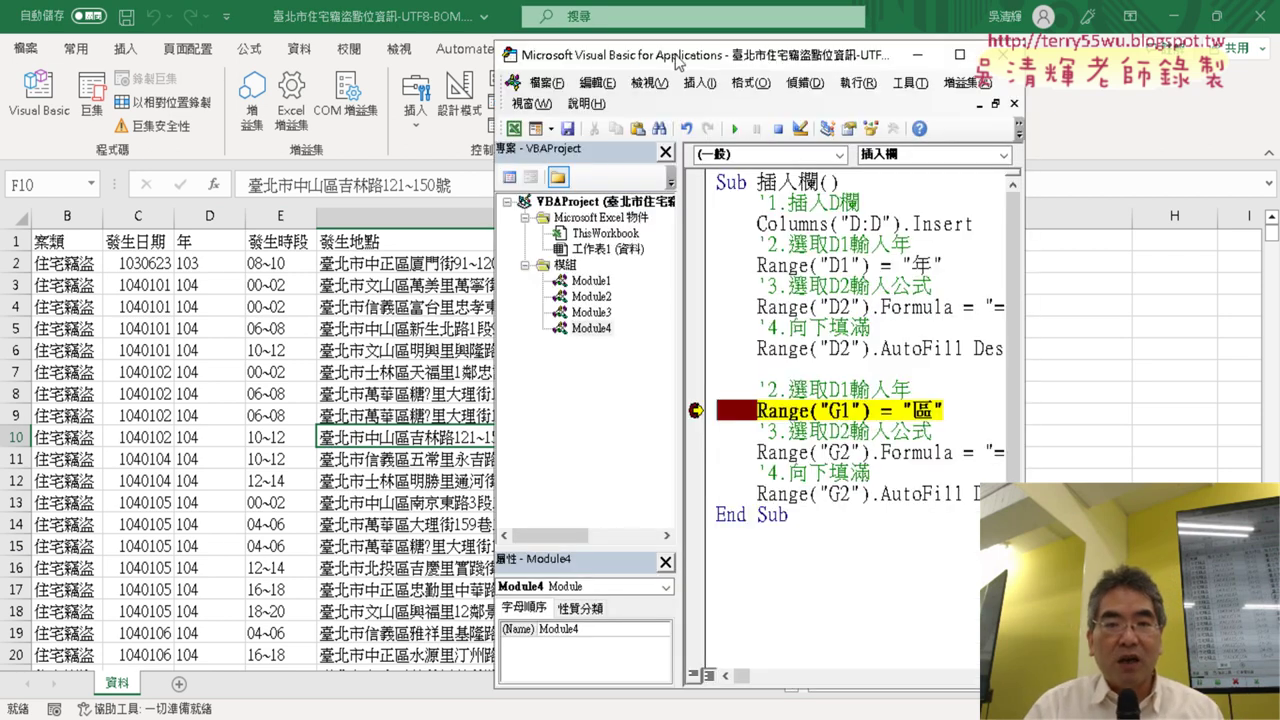
- Step through the G1 區 heading, G2 district formula and AutoFill lines, then add a blank line after them
{"action": "left_click_drag", "start_coordinate": [647, 62], "coordinate": [209, 79]}
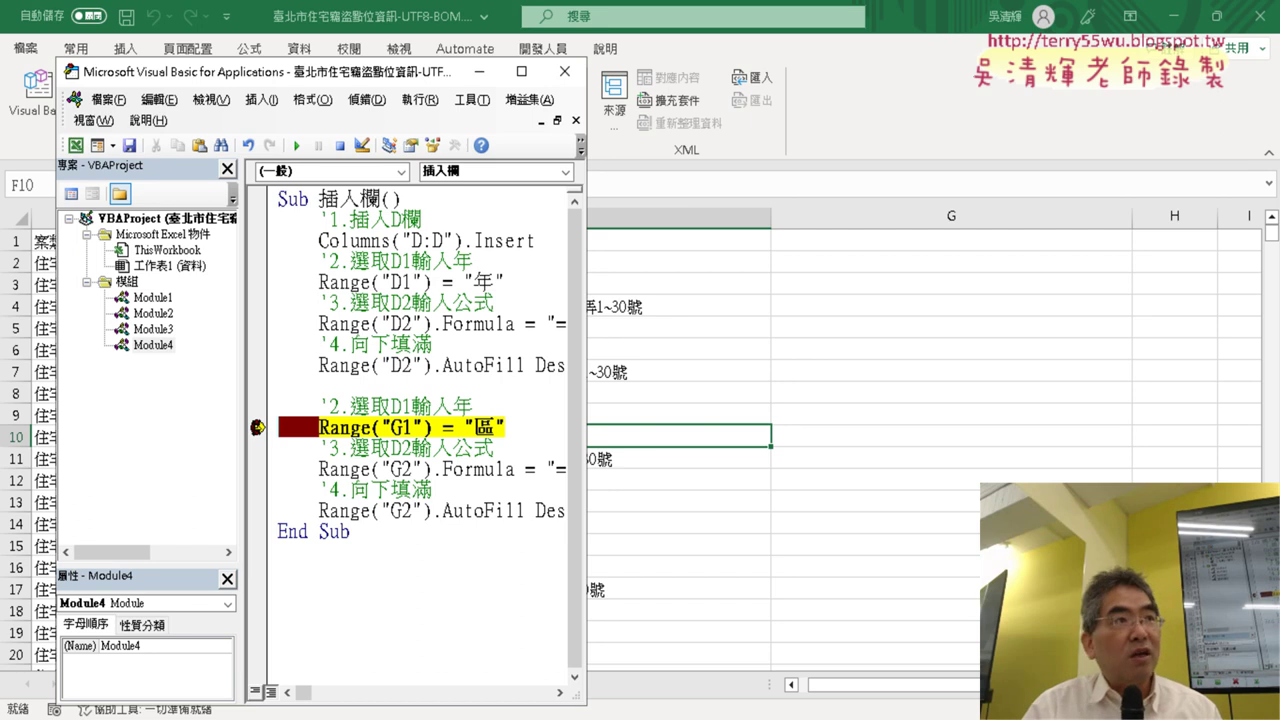
{"action": "left_click", "coordinate": [257, 427]}
{"action": "left_click", "coordinate": [257, 427]}
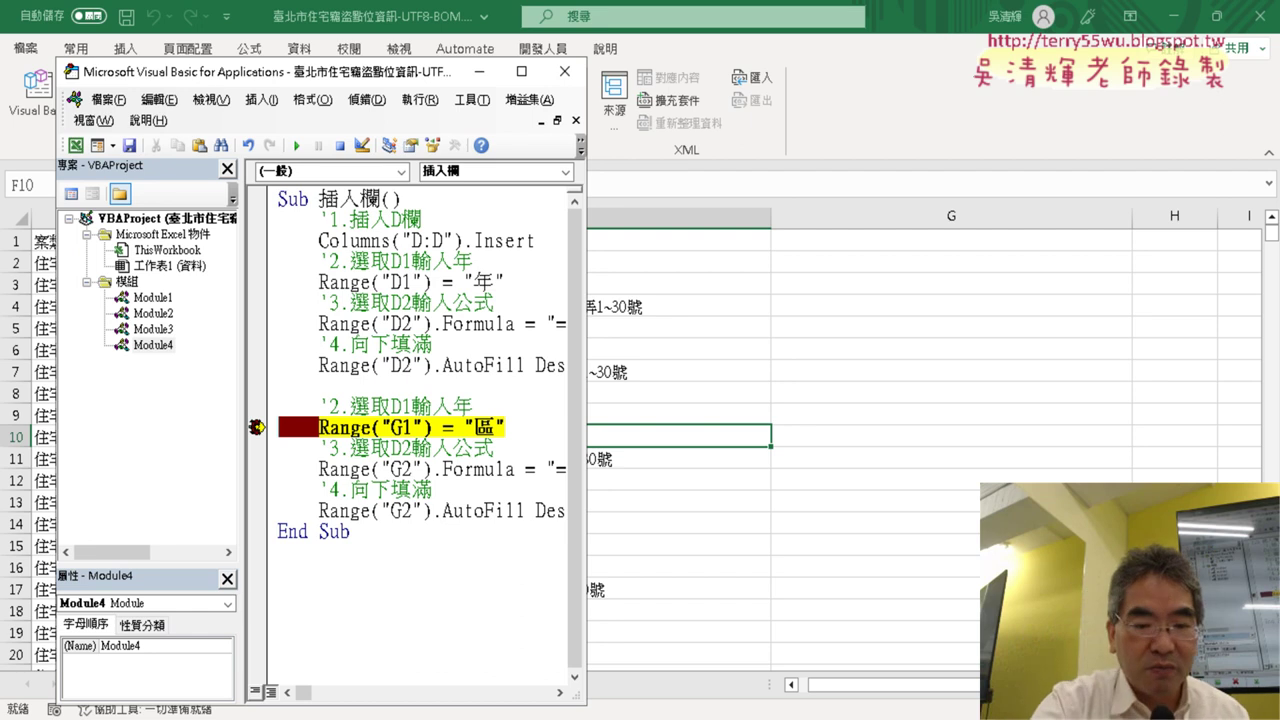
{"action": "key", "text": "F8"}
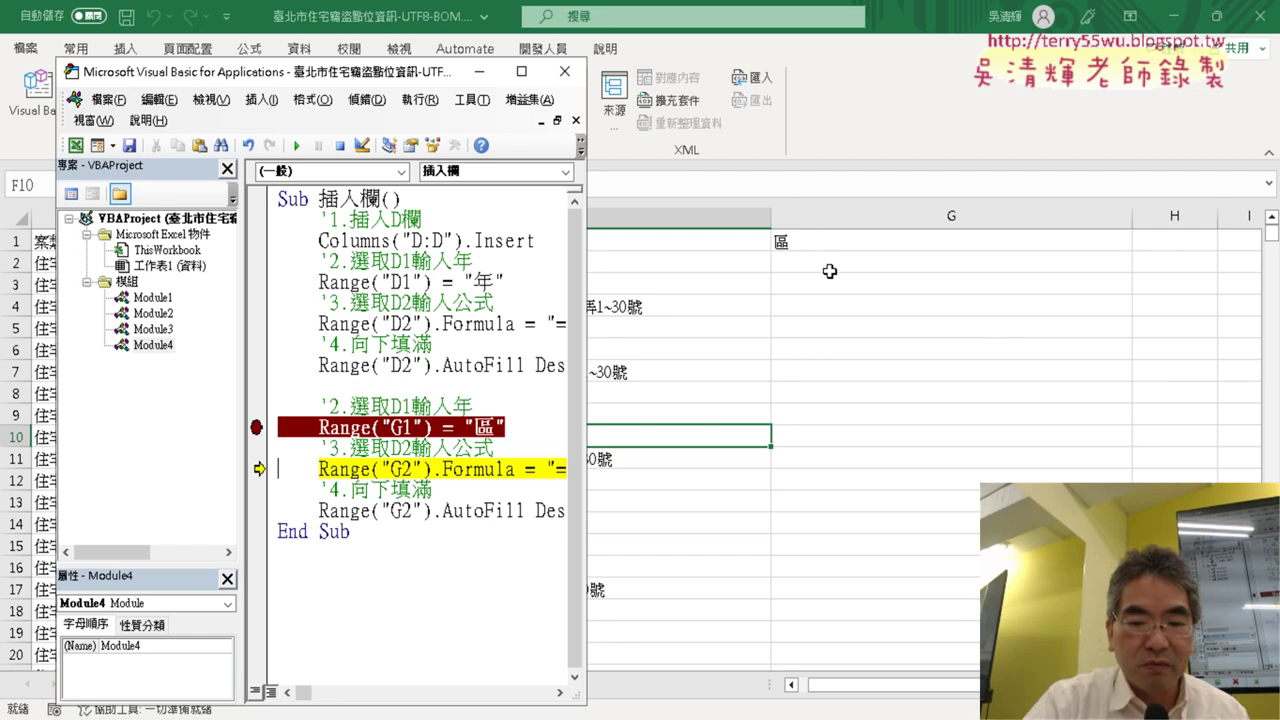
{"action": "key", "text": "F8"}
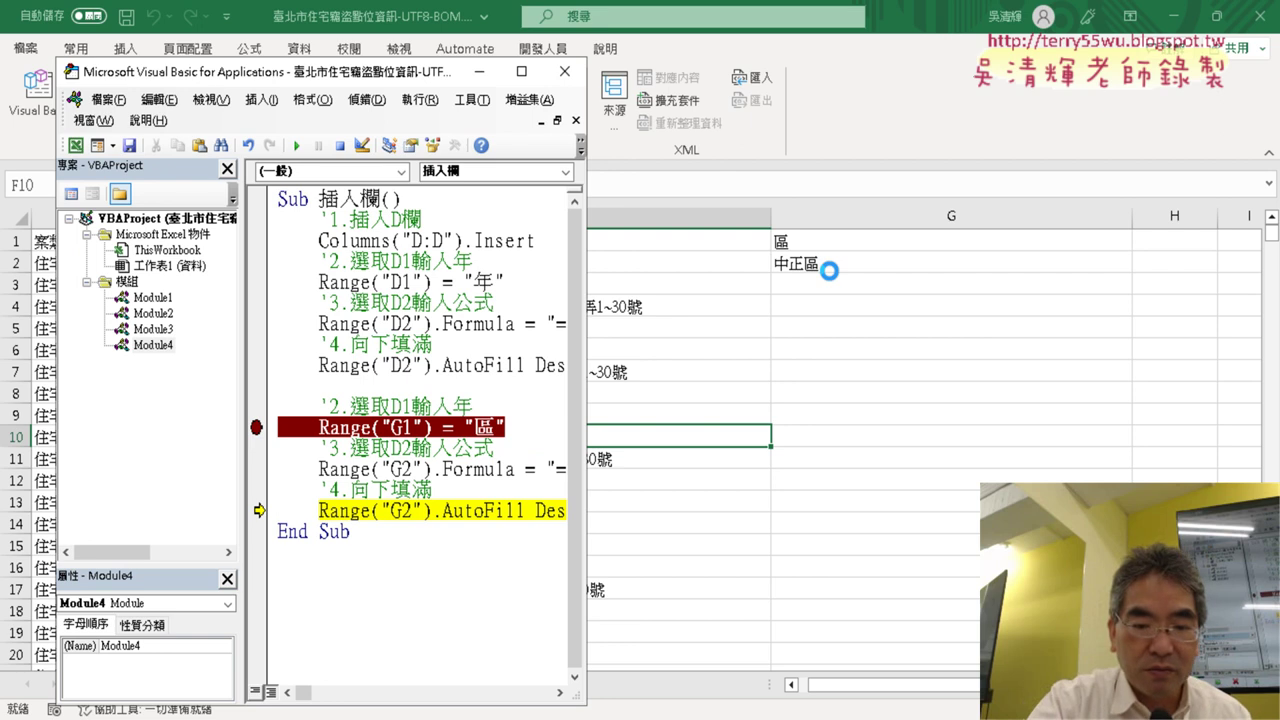
{"action": "key", "text": "F8"}
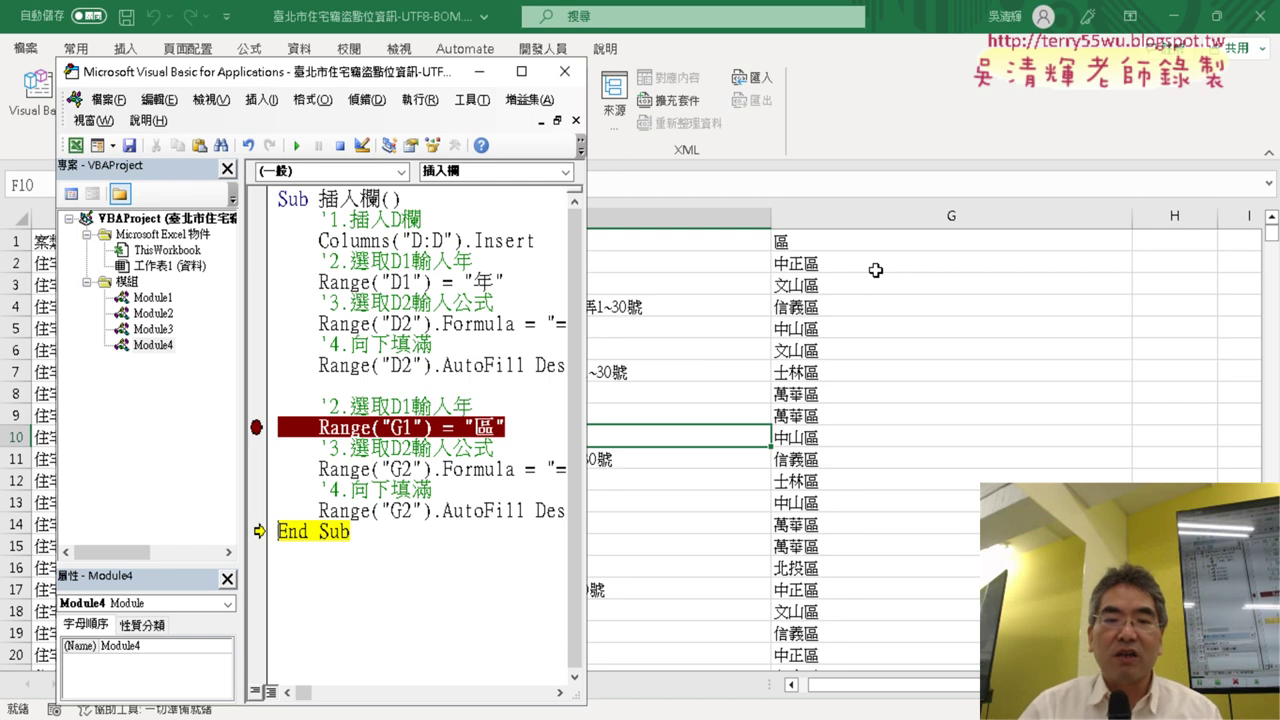
{"action": "left_click_drag", "start_coordinate": [587, 358], "coordinate": [993, 360]}
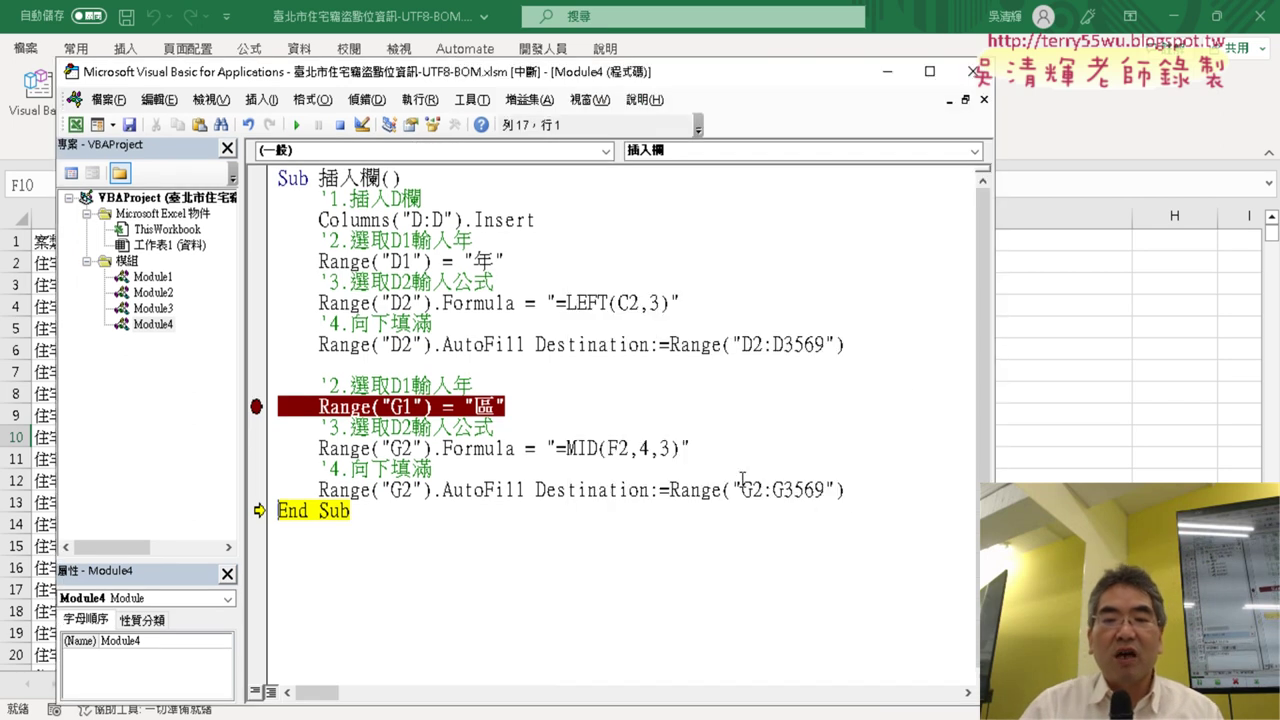
{"action": "key", "text": "Return"}
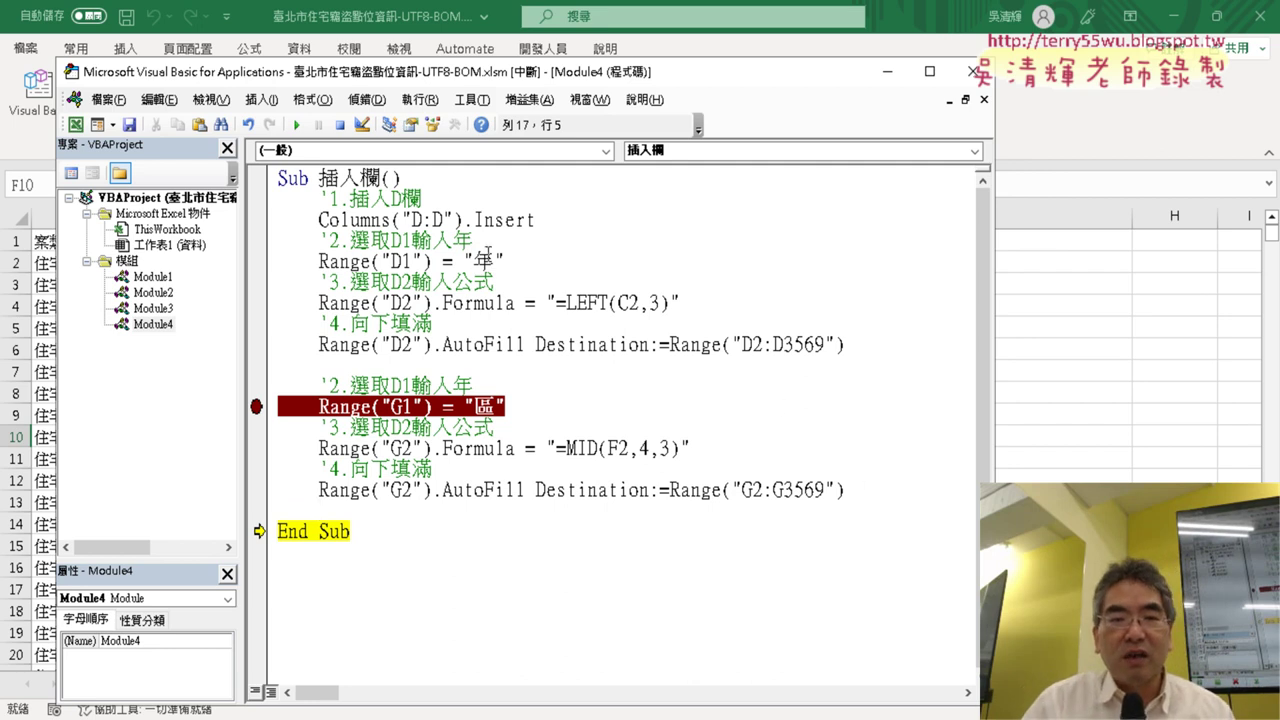
- Add the line Columns.ColumnWidth = 10 just above End Sub
{"action": "left_click_drag", "start_coordinate": [392, 220], "coordinate": [318, 220]}
{"action": "key", "text": "ctrl+c"}
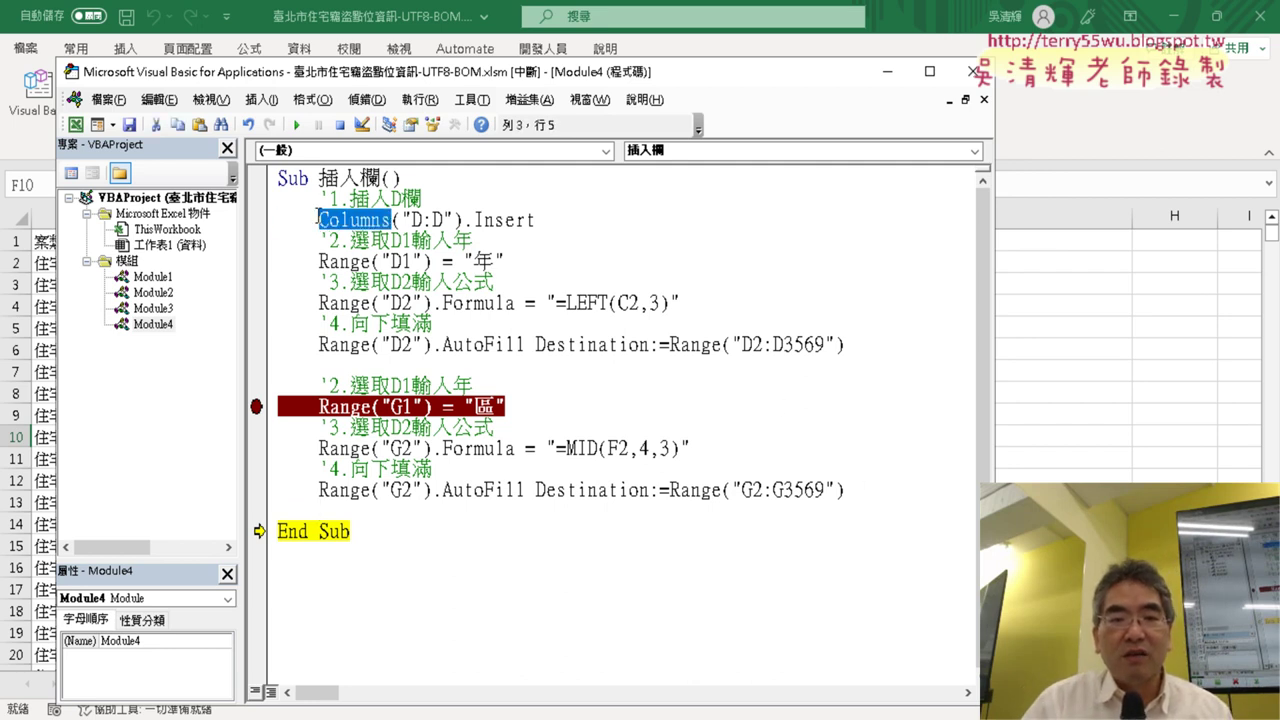
{"action": "left_click", "coordinate": [338, 514]}
{"action": "key", "text": "ctrl+v"}
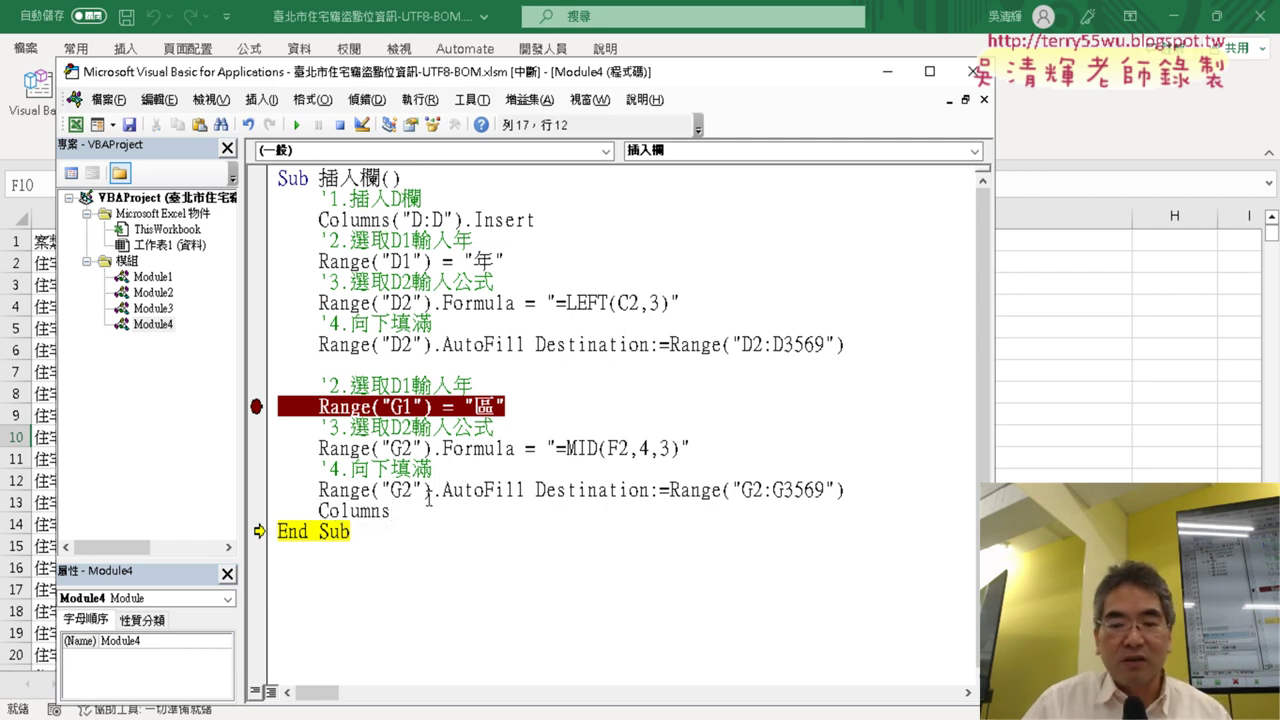
{"action": "type", "text": "t"}
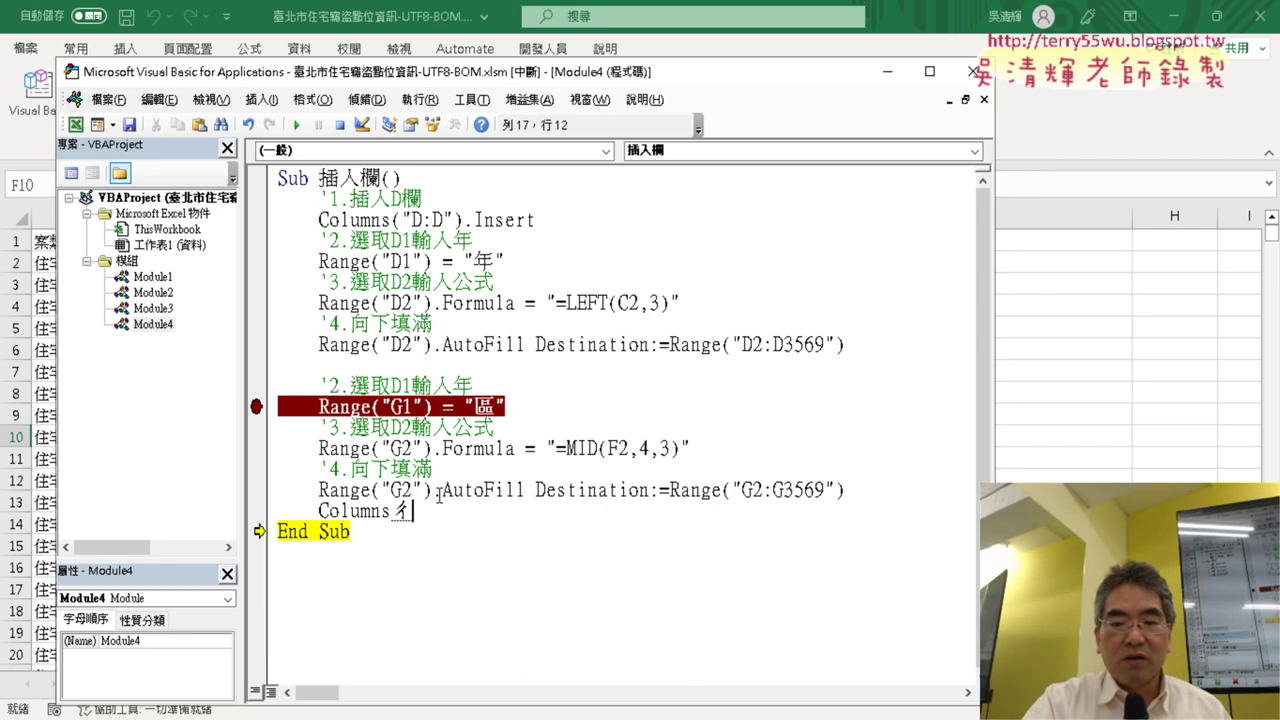
{"action": "key", "text": "BackSpace"}
{"action": "type", "text": "."}
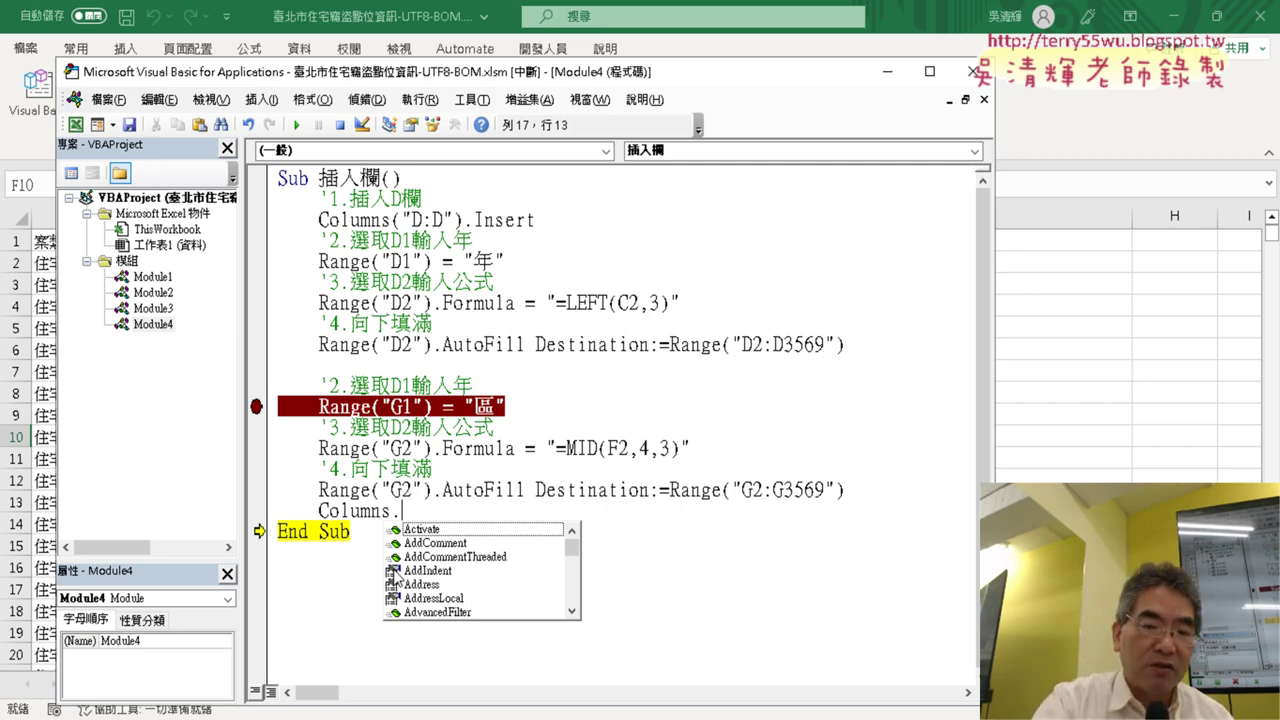
{"action": "type", "text": "c"}
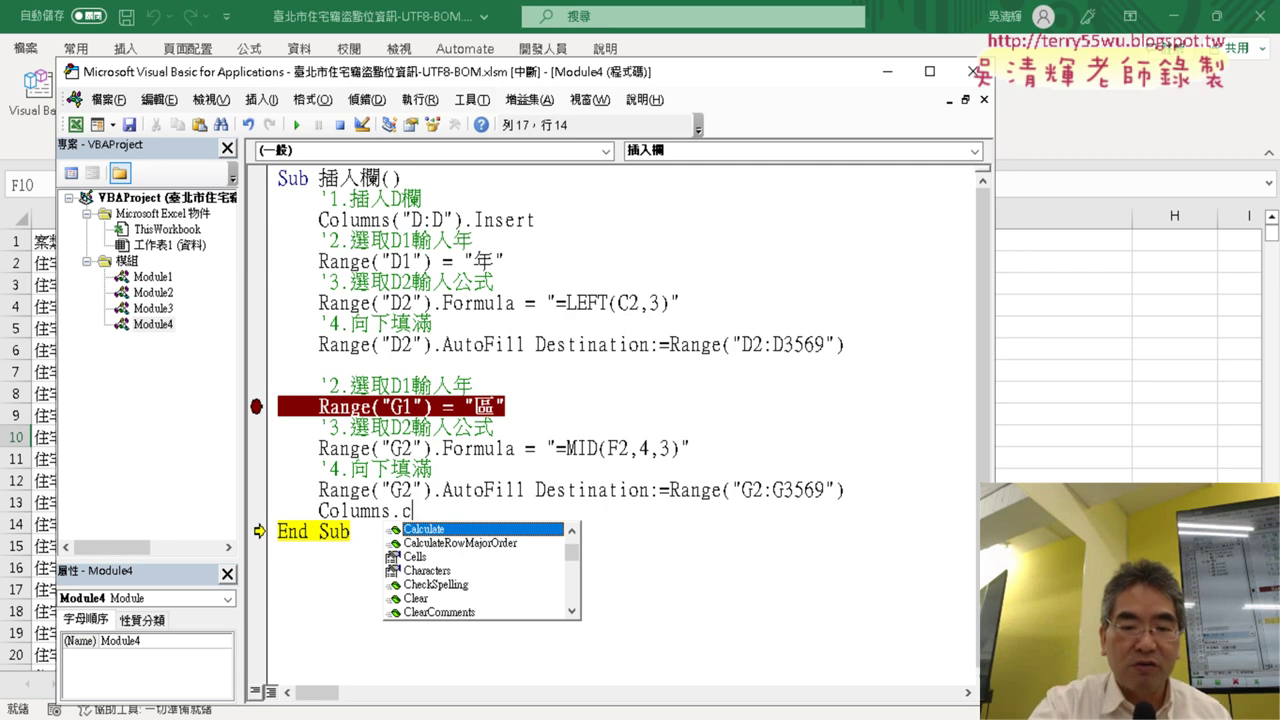
{"action": "type", "text": "o"}
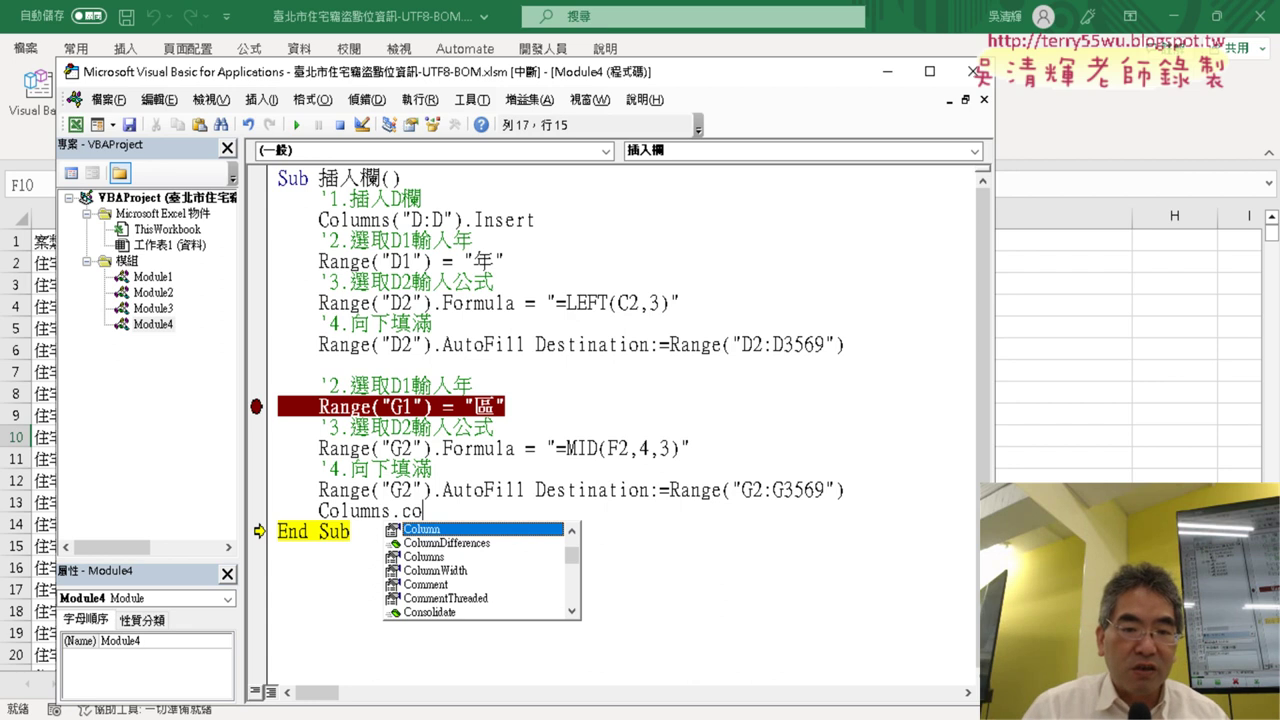
{"action": "double_click", "coordinate": [461, 572]}
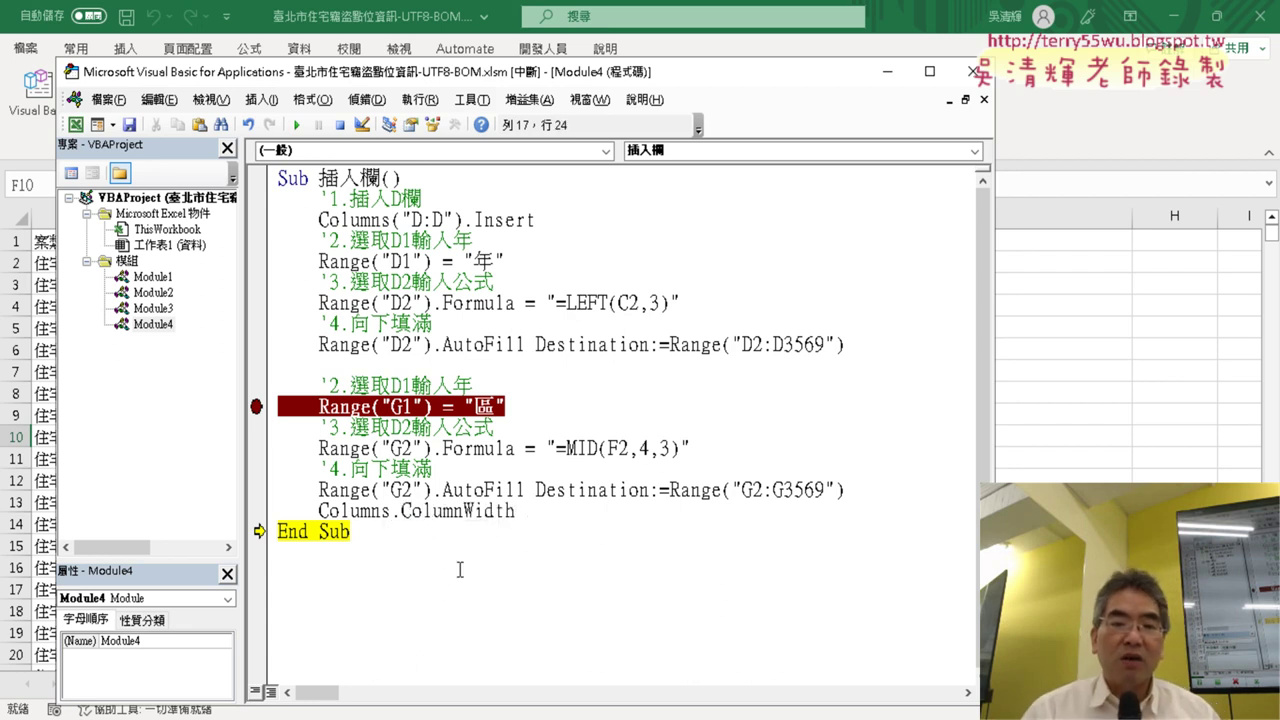
{"action": "type", "text": "=10"}
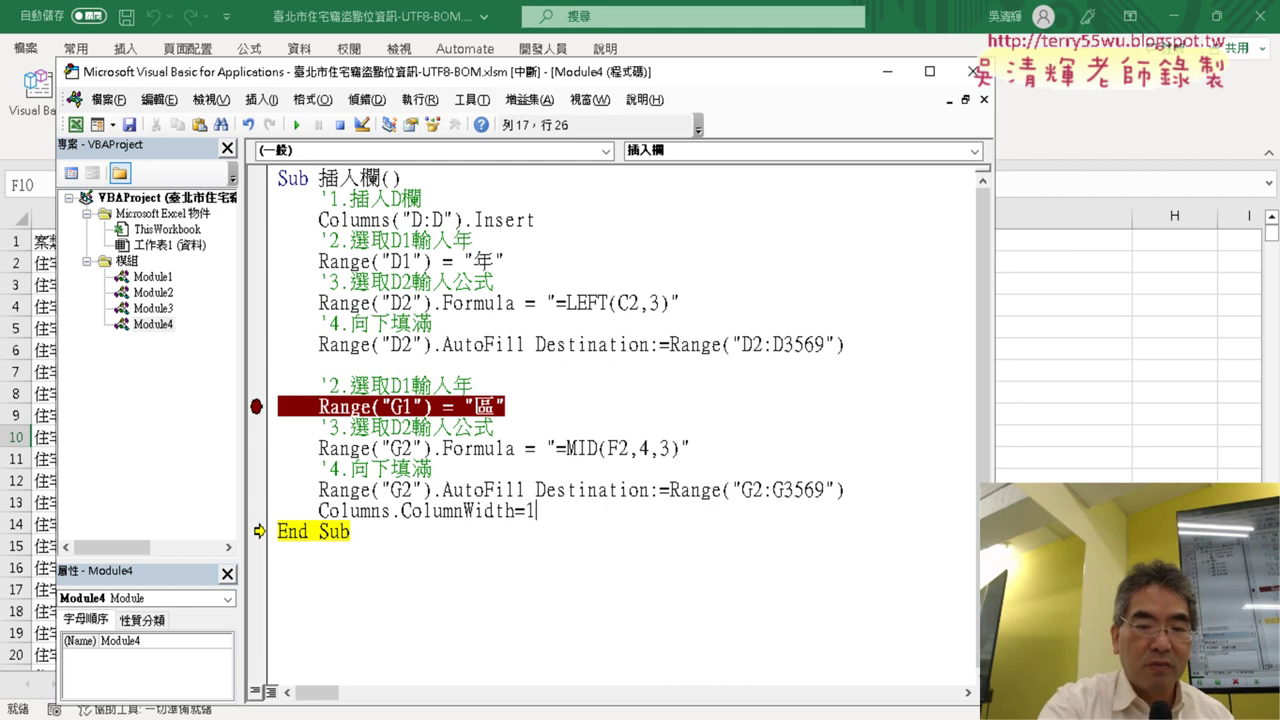
{"action": "left_click", "coordinate": [456, 570]}
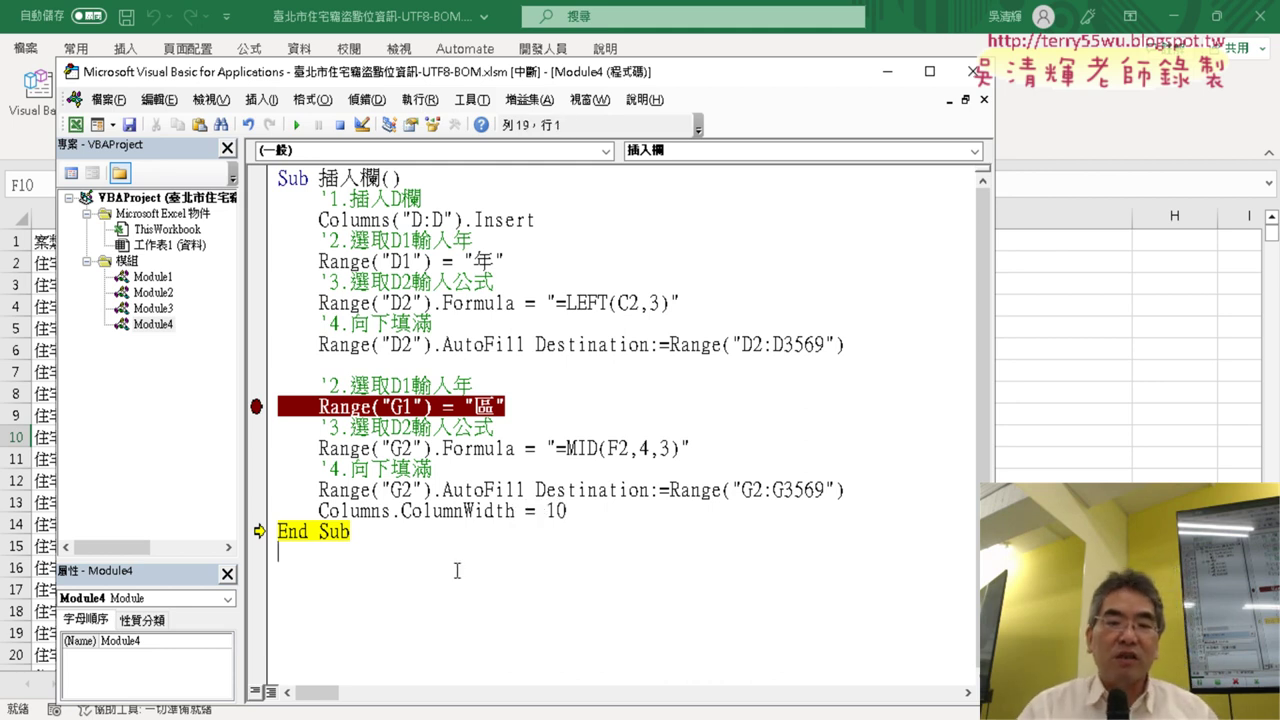
{"action": "left_click", "coordinate": [393, 511]}
{"action": "left_click_drag", "start_coordinate": [393, 511], "coordinate": [316, 510]}
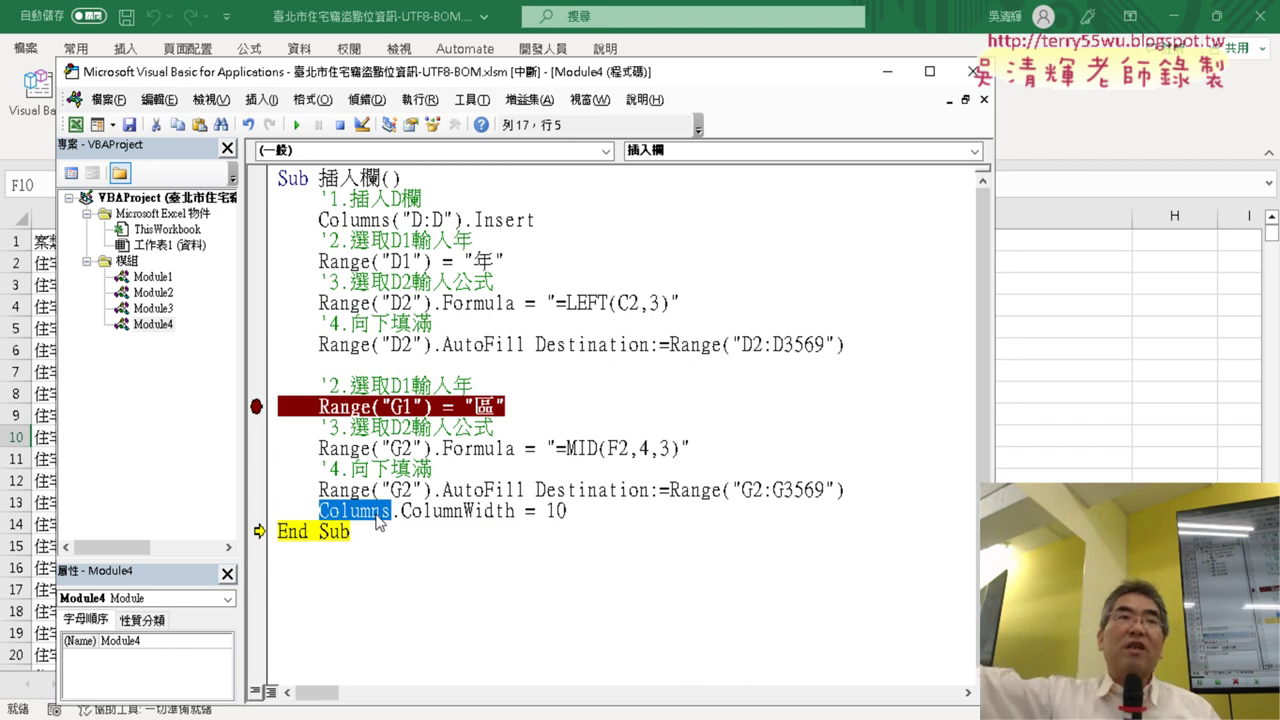
- Insert ("G") after Columns so the line reads Columns("G").ColumnWidth = 10
{"action": "left_click", "coordinate": [395, 512]}
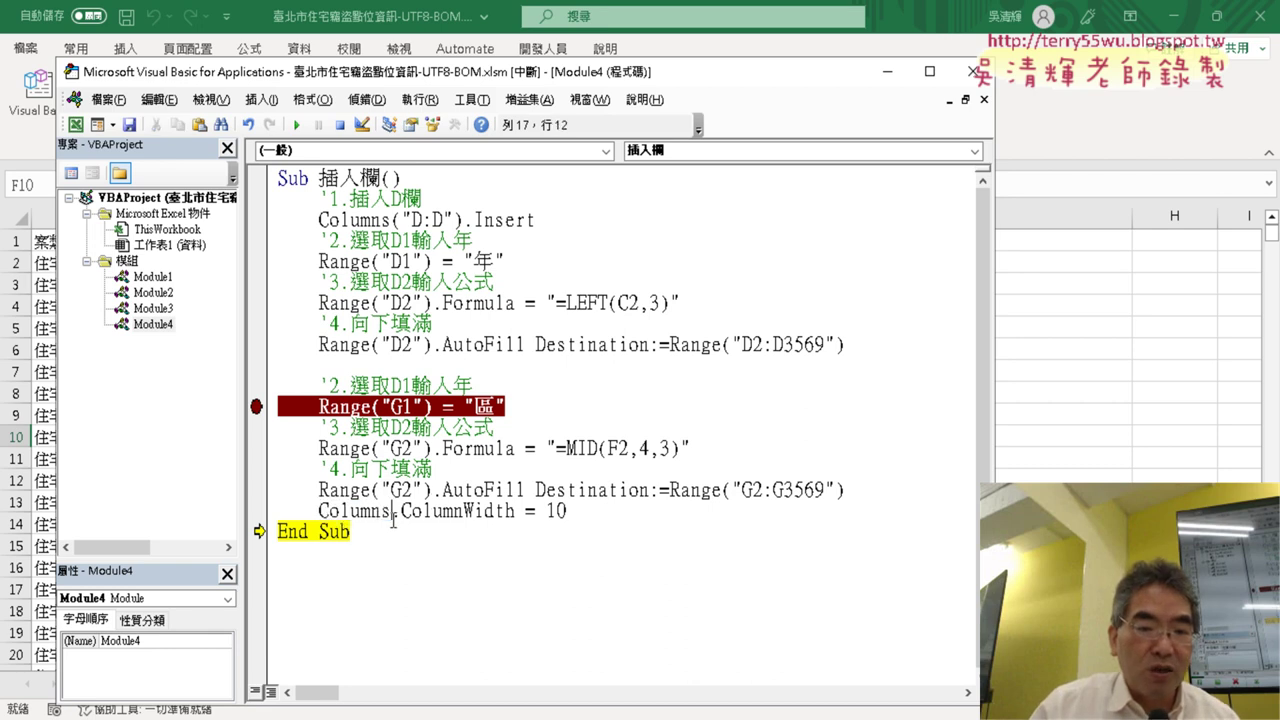
{"action": "type", "text": "("}
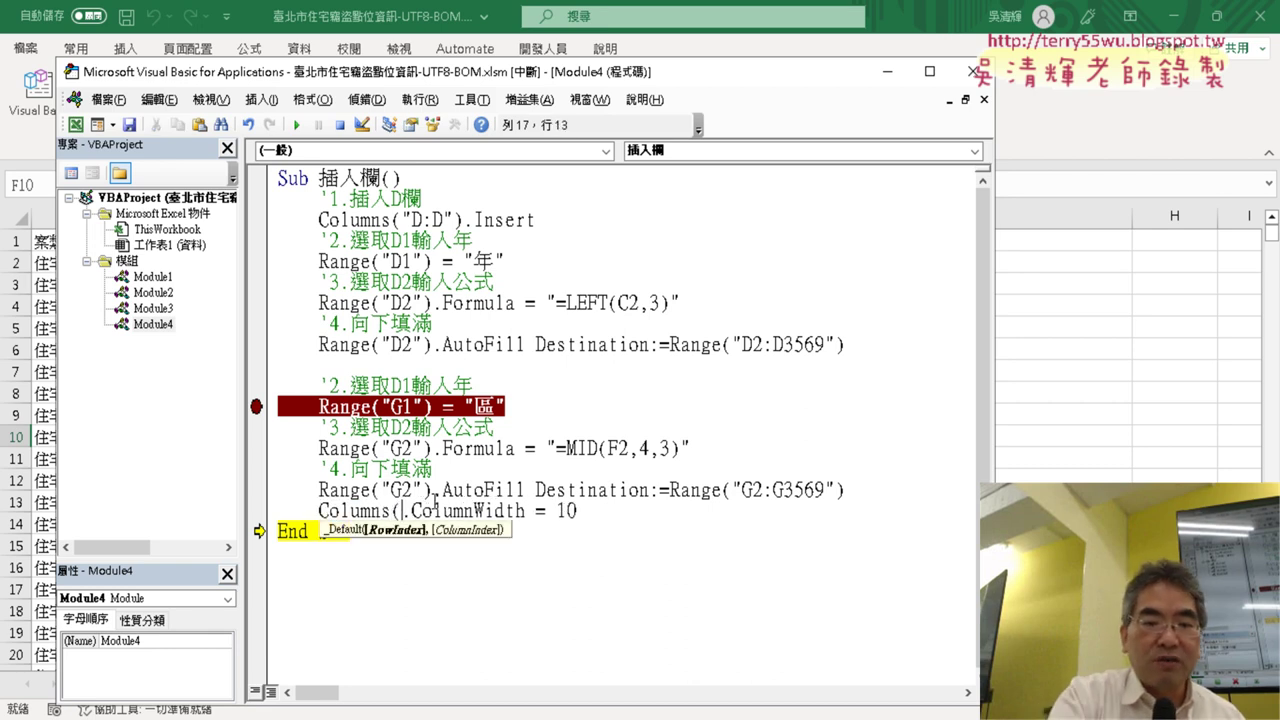
{"action": "type", "text": ")"}
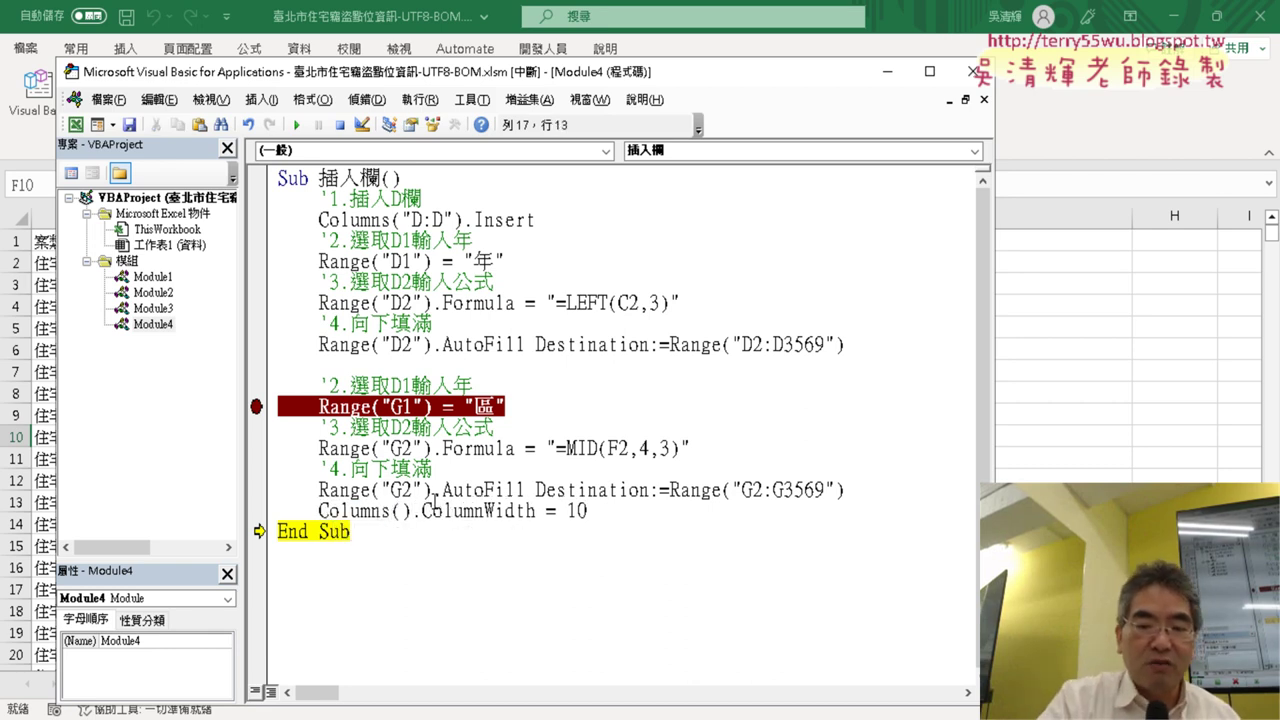
{"action": "type", "text": "\"\""}
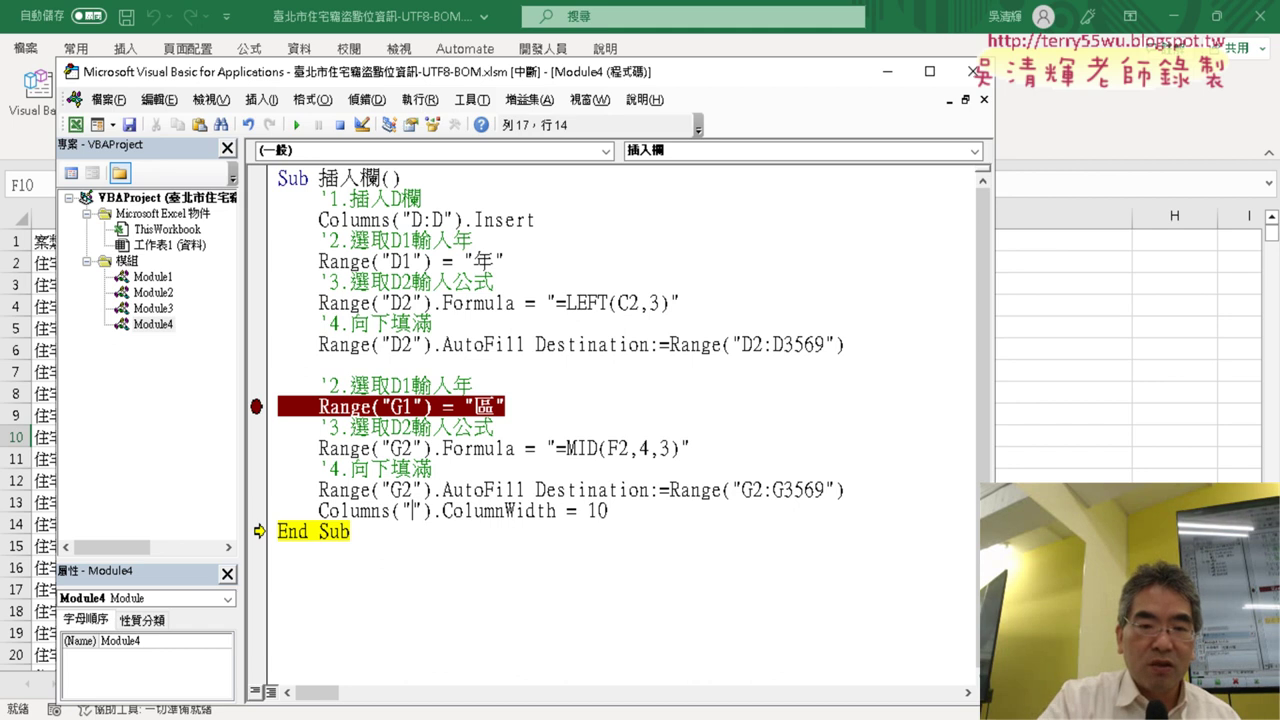
{"action": "type", "text": "G"}
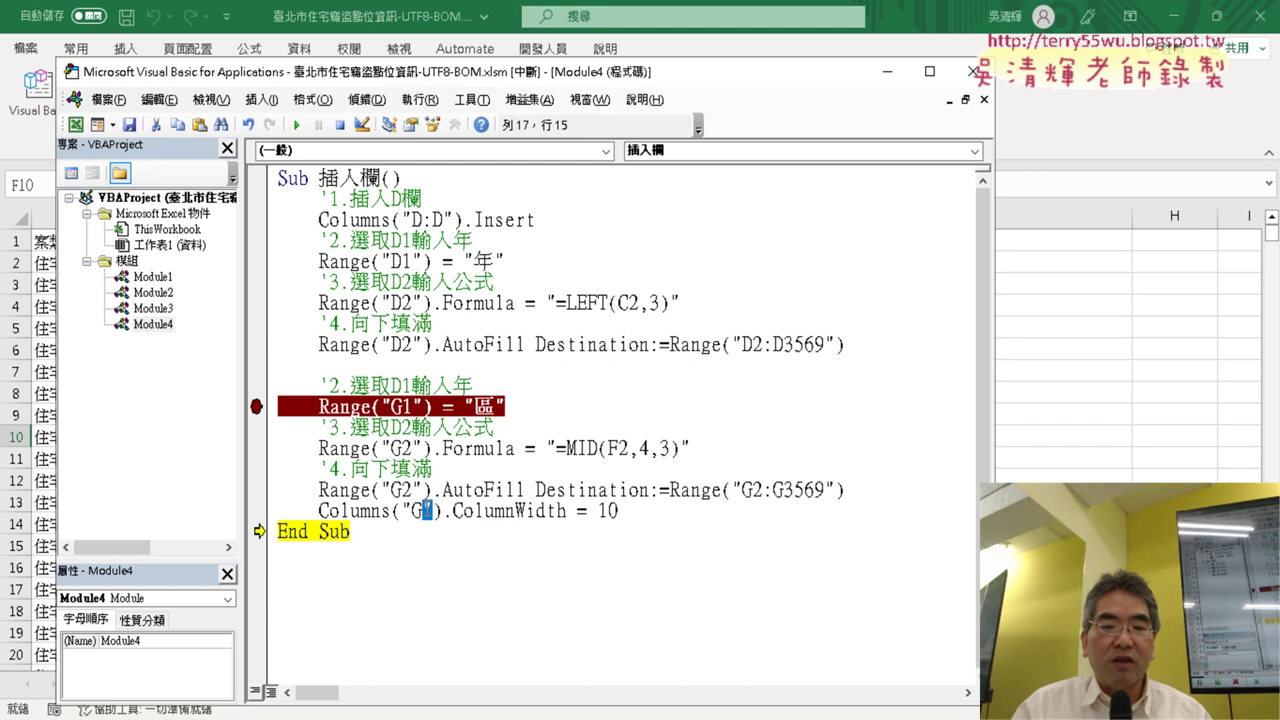
{"action": "left_click_drag", "start_coordinate": [428, 511], "coordinate": [403, 510]}
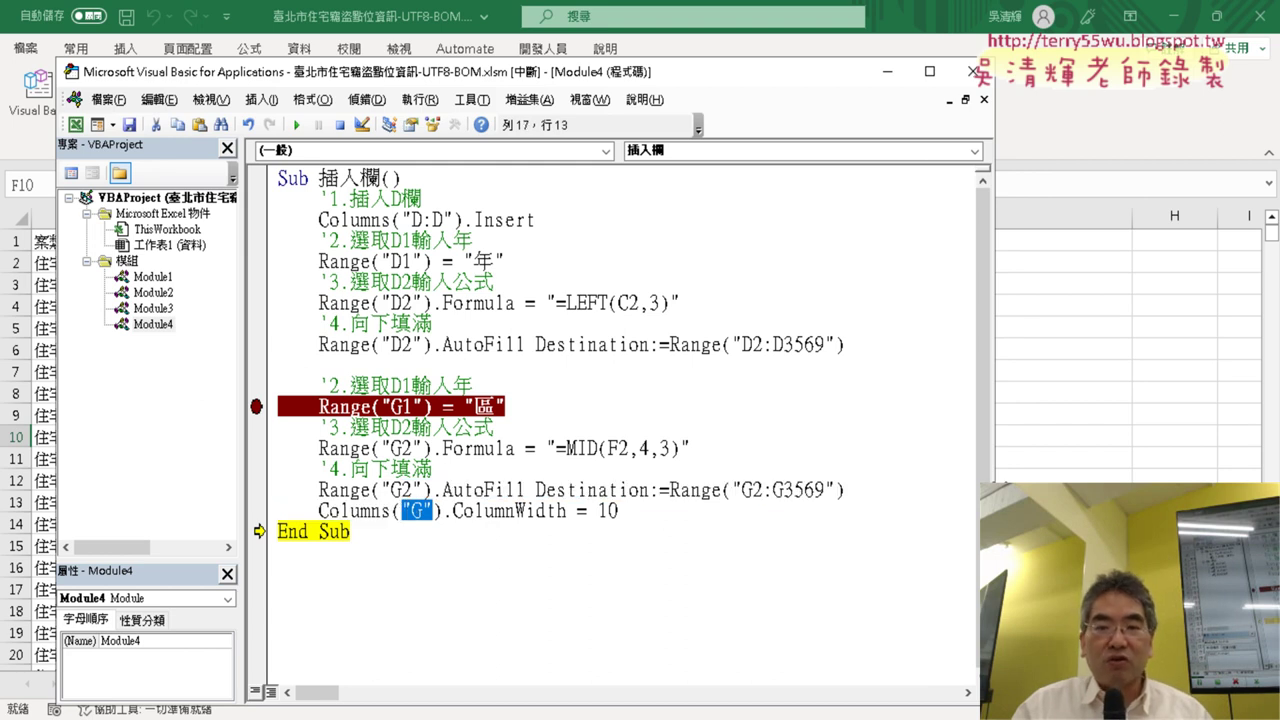
{"action": "left_click_drag", "start_coordinate": [994, 400], "coordinate": [786, 400]}
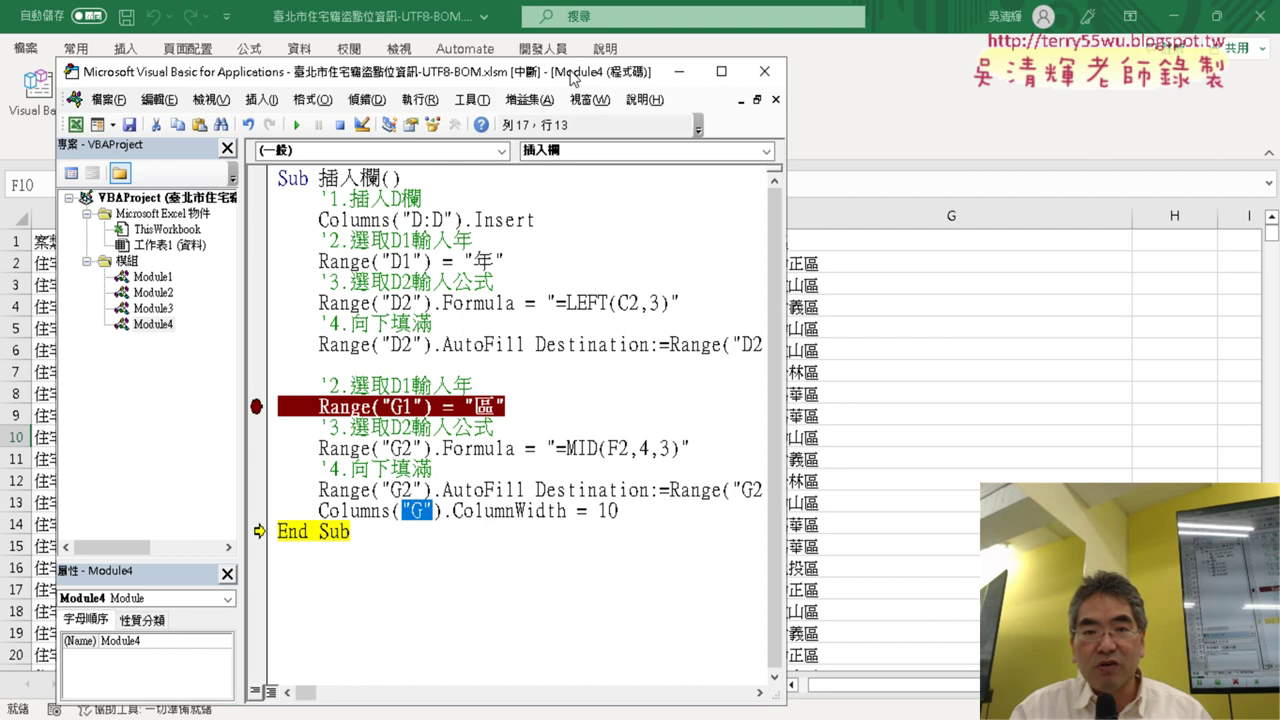
- Place the code editor beside the sheet and check column G's current width of 47.50
{"action": "left_click_drag", "start_coordinate": [573, 79], "coordinate": [461, 81]}
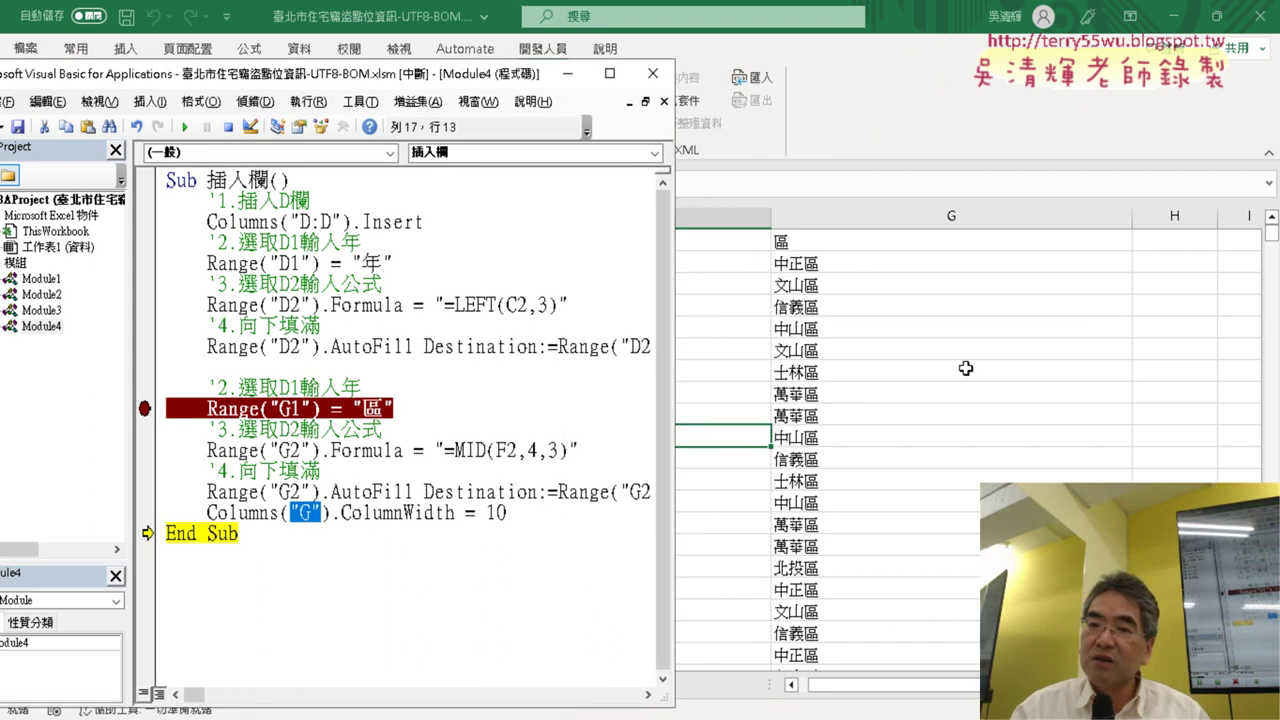
{"action": "left_click_drag", "start_coordinate": [1129, 219], "coordinate": [1130, 217]}
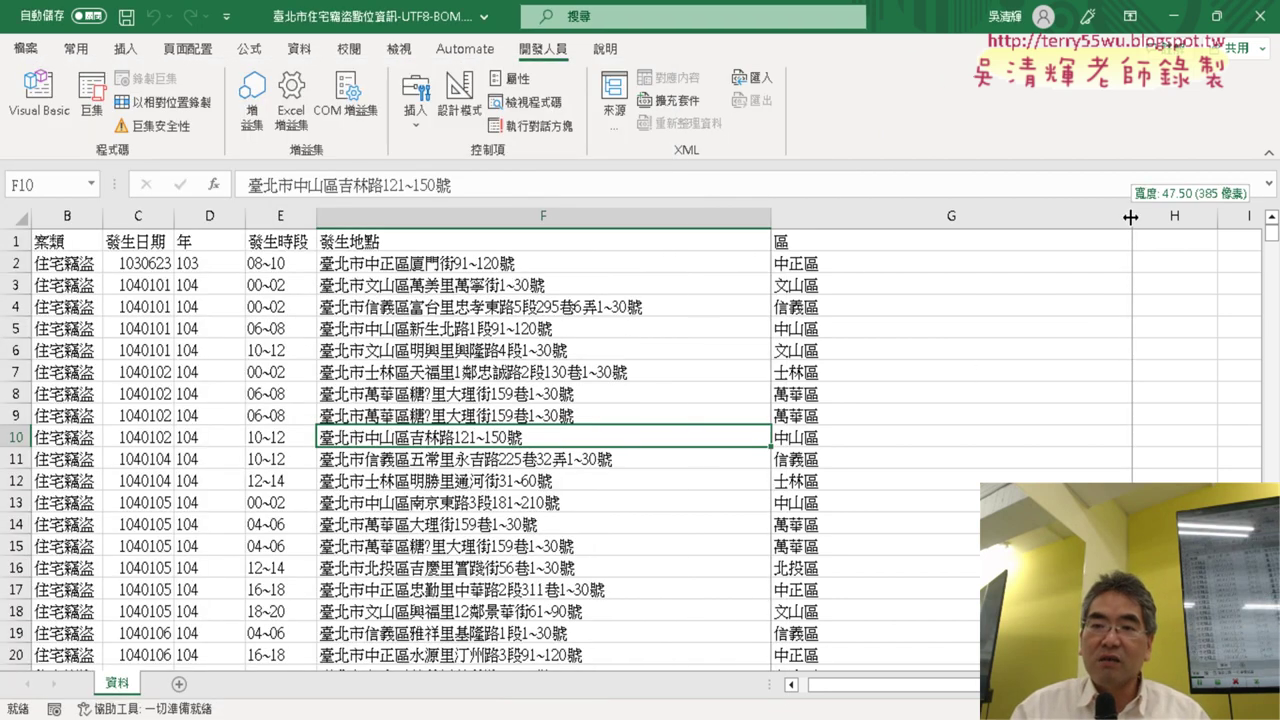
{"action": "left_click", "coordinate": [39, 95]}
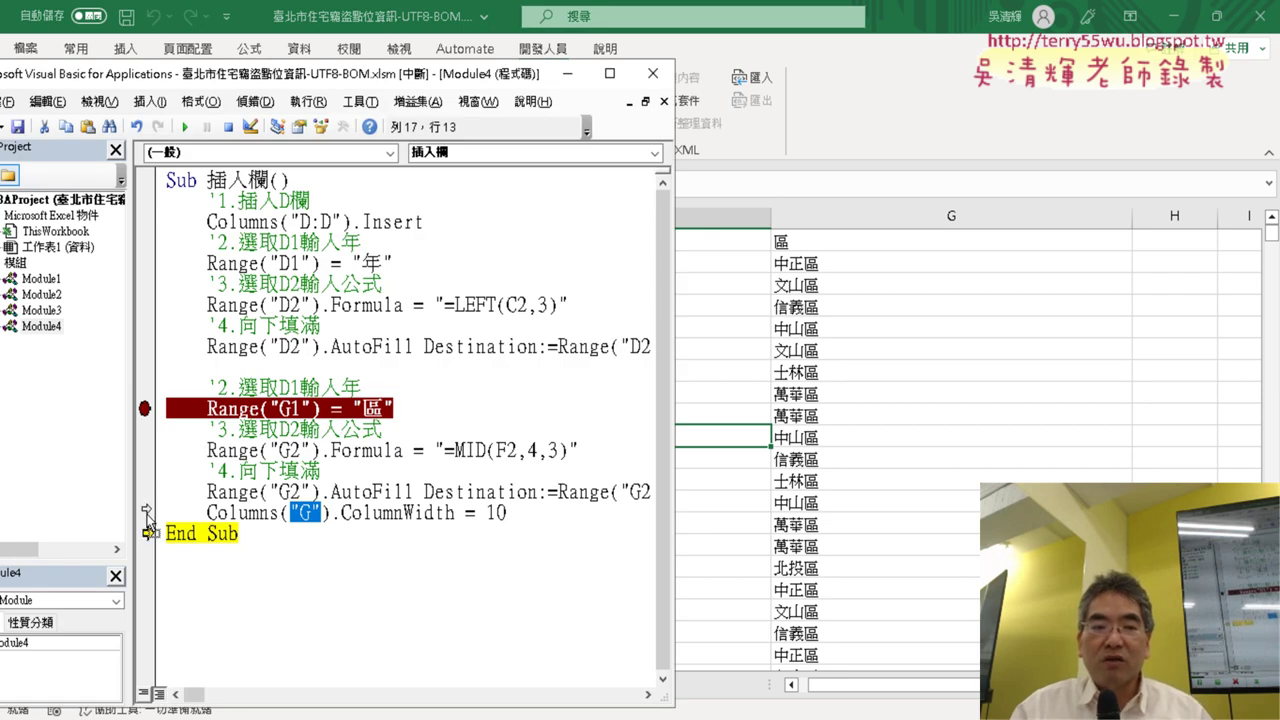
- Make the ColumnWidth line the next statement and run it, narrowing column G to 10
{"action": "left_click_drag", "start_coordinate": [148, 533], "coordinate": [147, 512]}
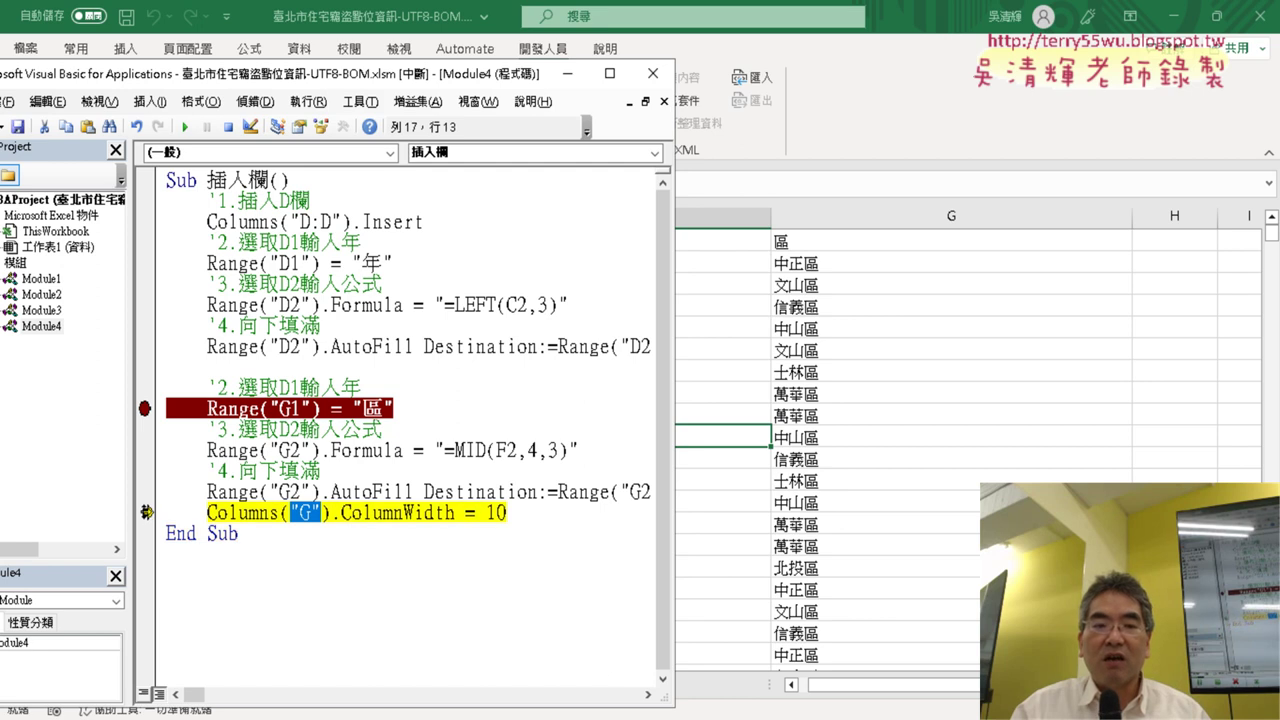
{"action": "left_click", "coordinate": [471, 567]}
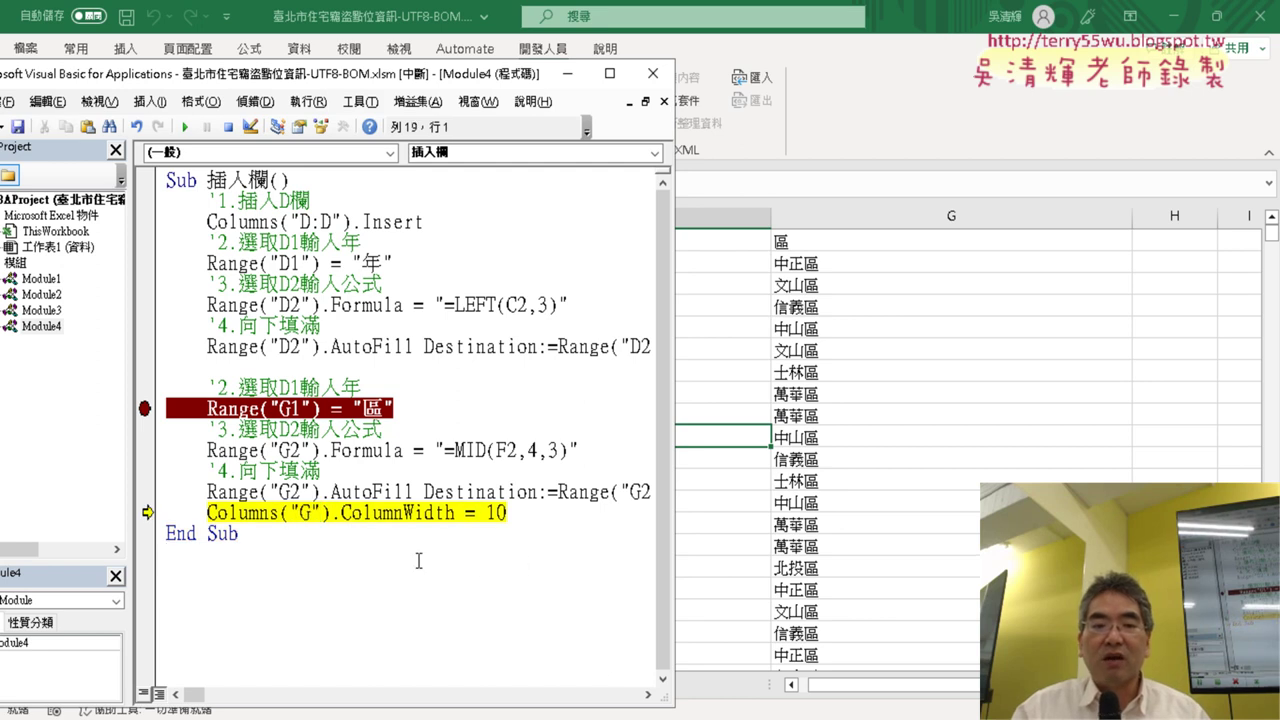
{"action": "mouse_move", "coordinate": [147, 515]}
{"action": "left_mouse_down"}
{"action": "mouse_move", "coordinate": [147, 535]}
{"action": "mouse_move", "coordinate": [147, 512]}
{"action": "left_mouse_up"}
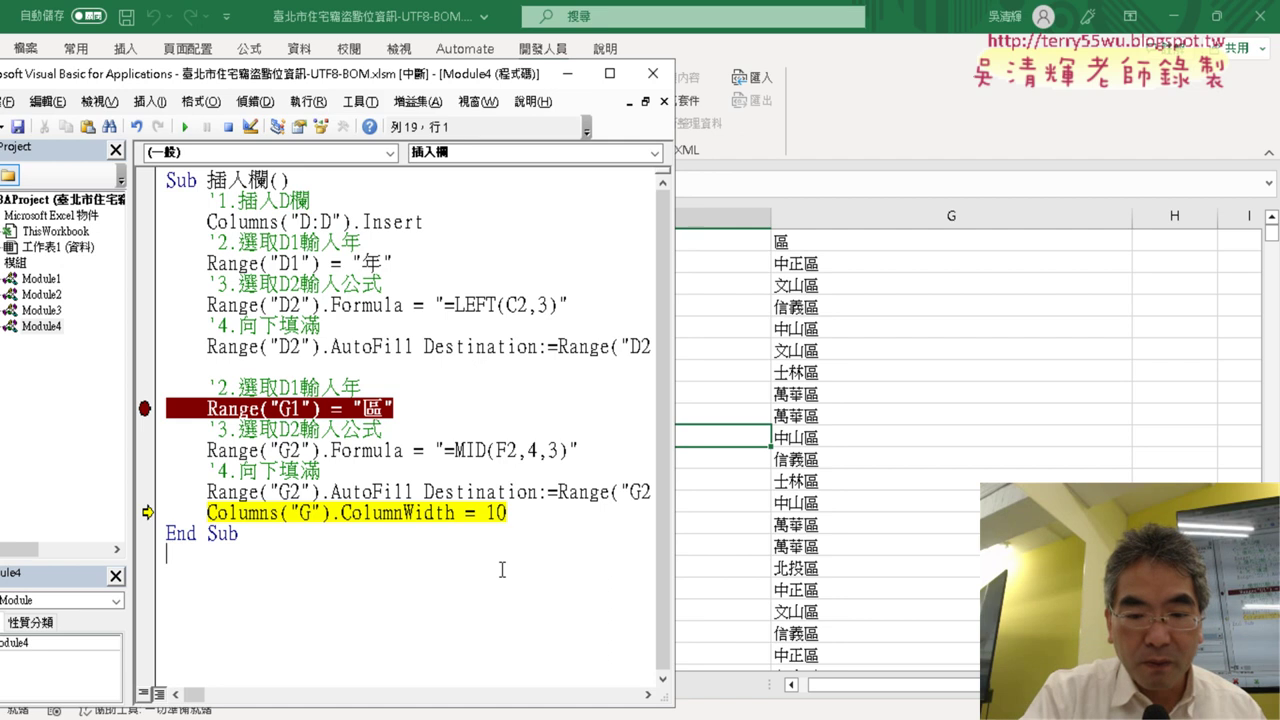
{"action": "key", "text": "F8"}
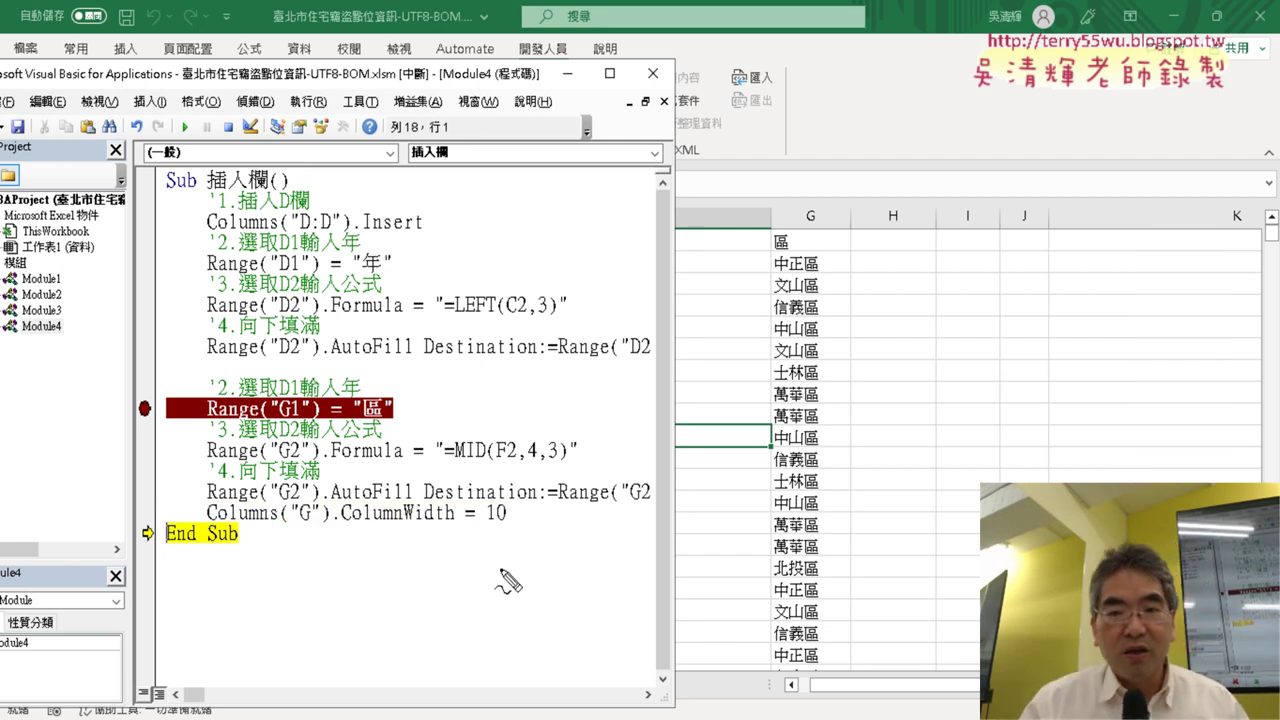
{"action": "left_click_drag", "start_coordinate": [849, 196], "coordinate": [849, 278]}
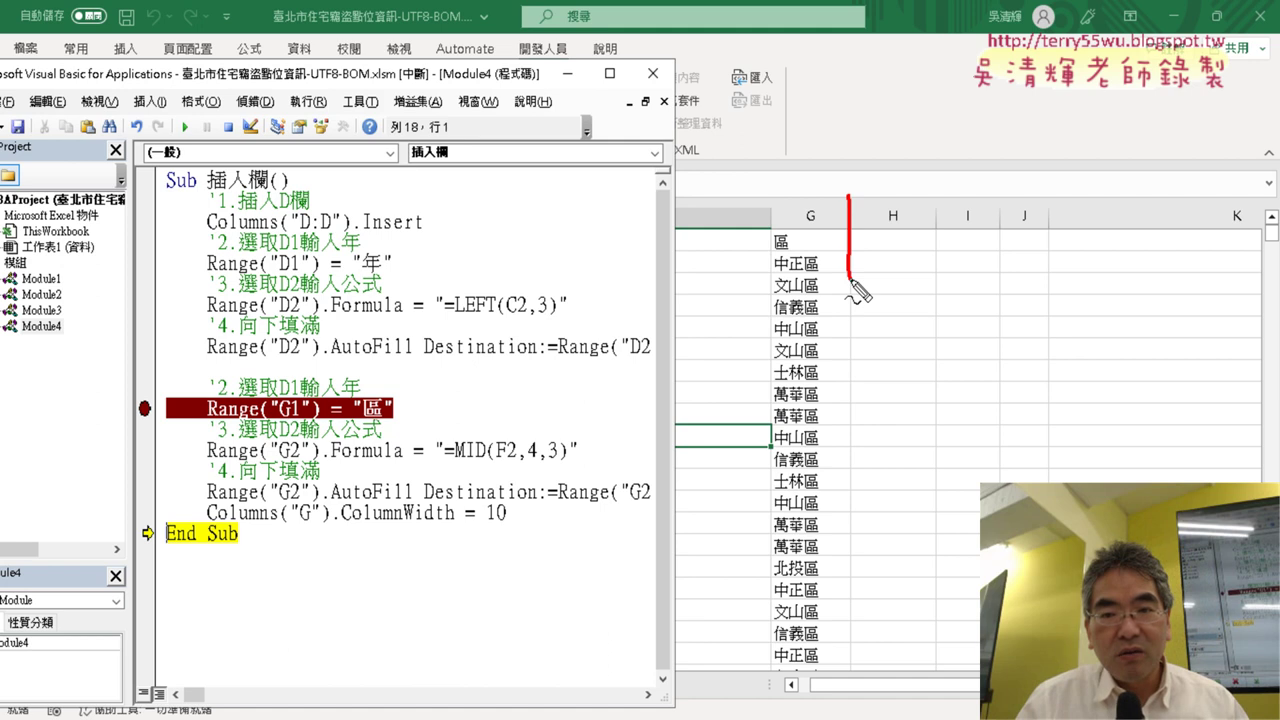
{"action": "left_click_drag", "start_coordinate": [1068, 176], "coordinate": [1072, 296]}
{"action": "mouse_move", "coordinate": [1068, 240]}
{"action": "left_mouse_down"}
{"action": "mouse_move", "coordinate": [860, 240]}
{"action": "mouse_move", "coordinate": [885, 252]}
{"action": "left_mouse_up"}
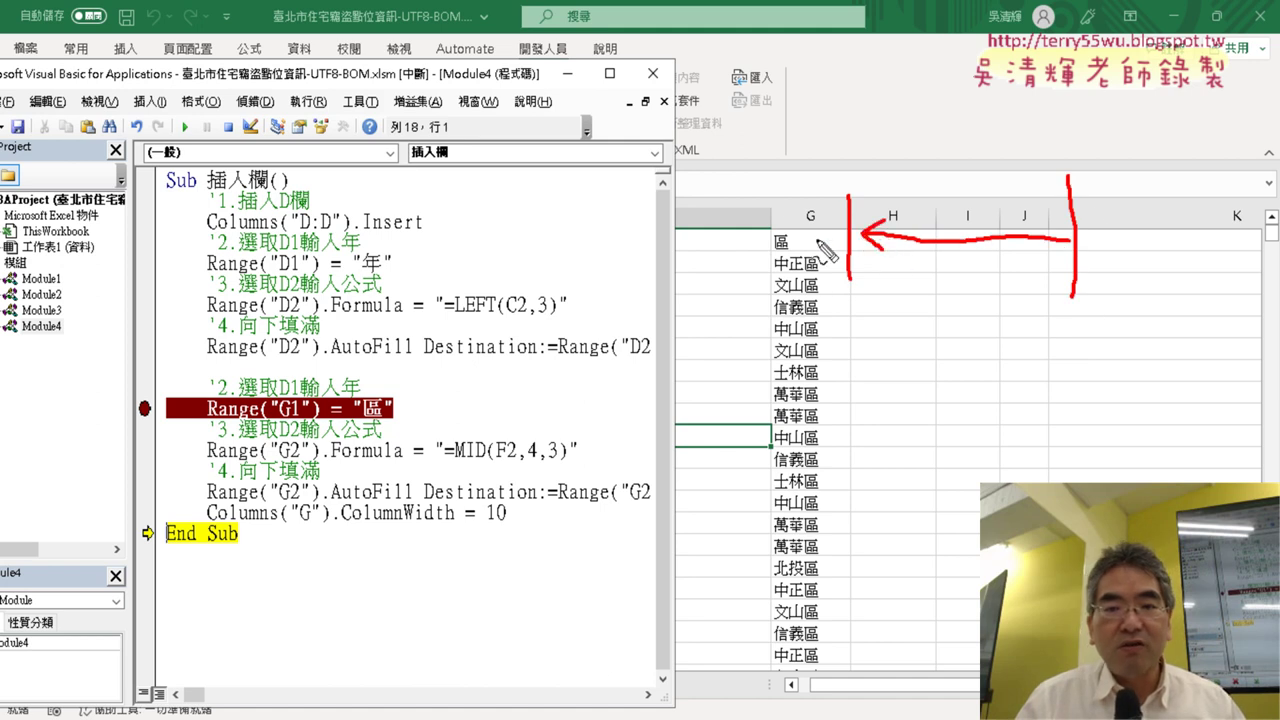
{"action": "left_click_drag", "start_coordinate": [775, 208], "coordinate": [776, 286]}
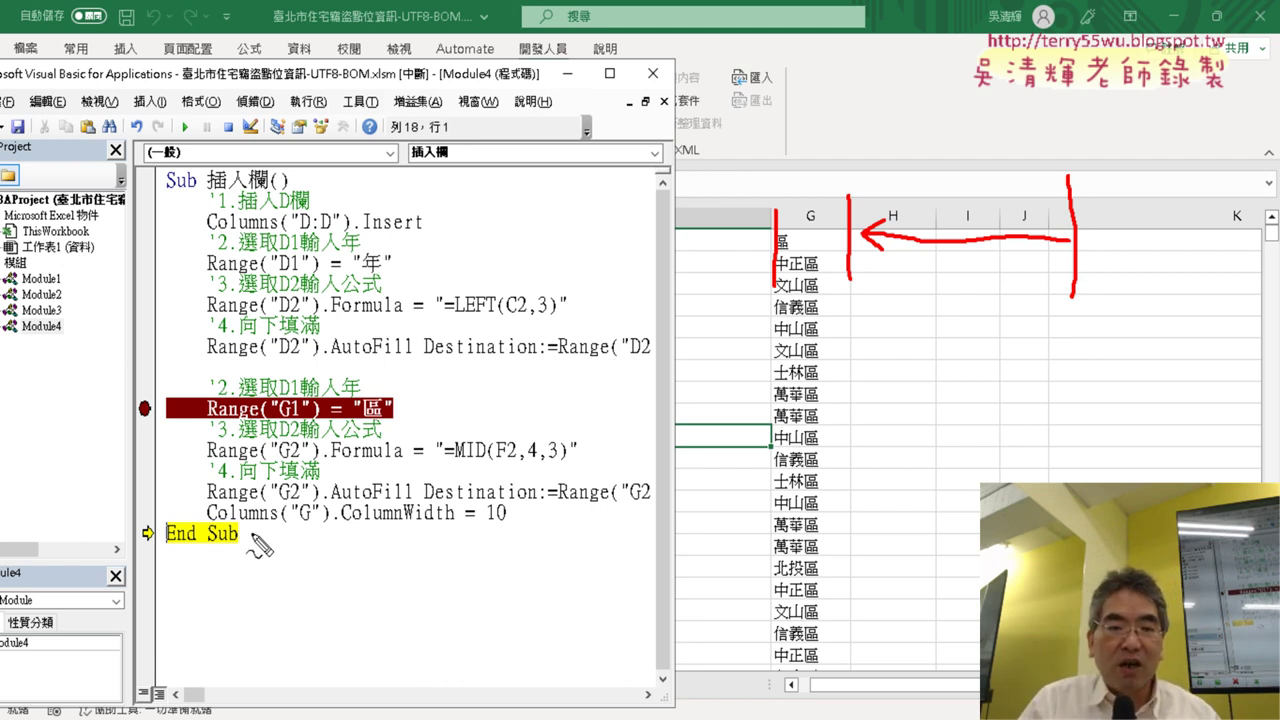
{"action": "left_click_drag", "start_coordinate": [208, 521], "coordinate": [445, 519]}
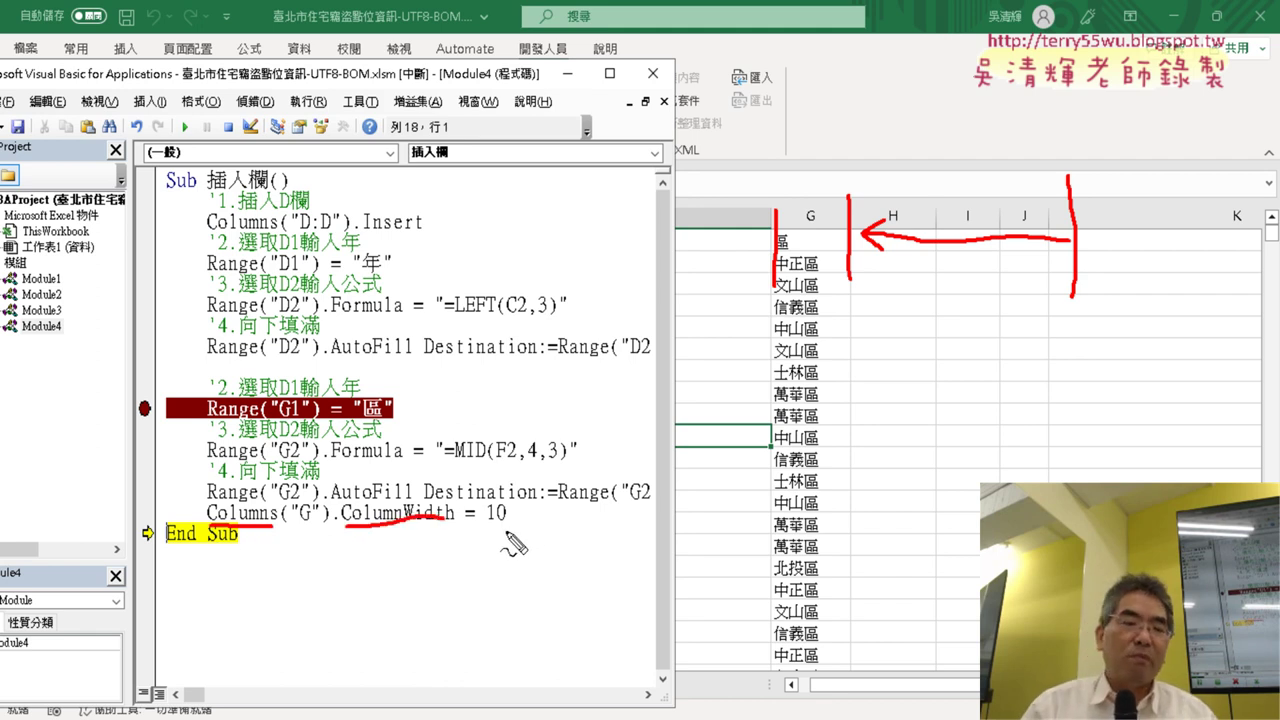
{"action": "key", "text": "Escape"}
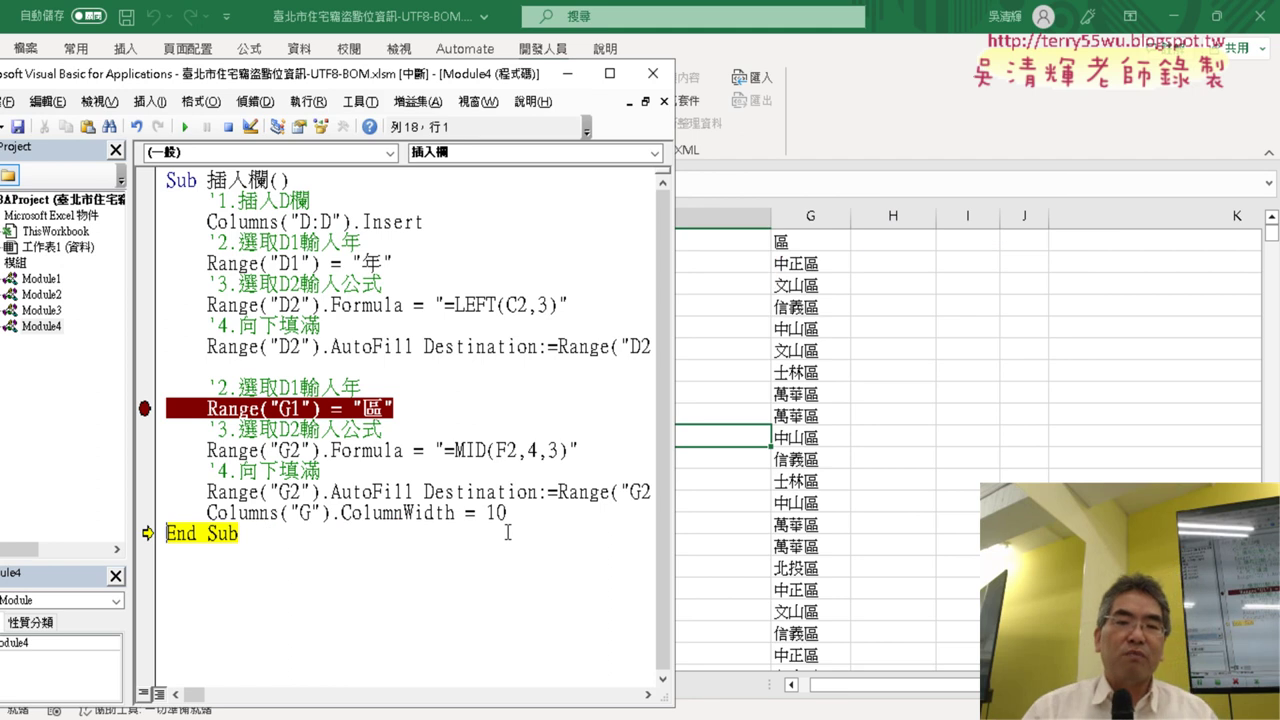
- Replace ('G').ColumnWidth = 10 with the IntelliSense member Column, leaving Columns.Column
{"action": "left_click_drag", "start_coordinate": [281, 512], "coordinate": [508, 513]}
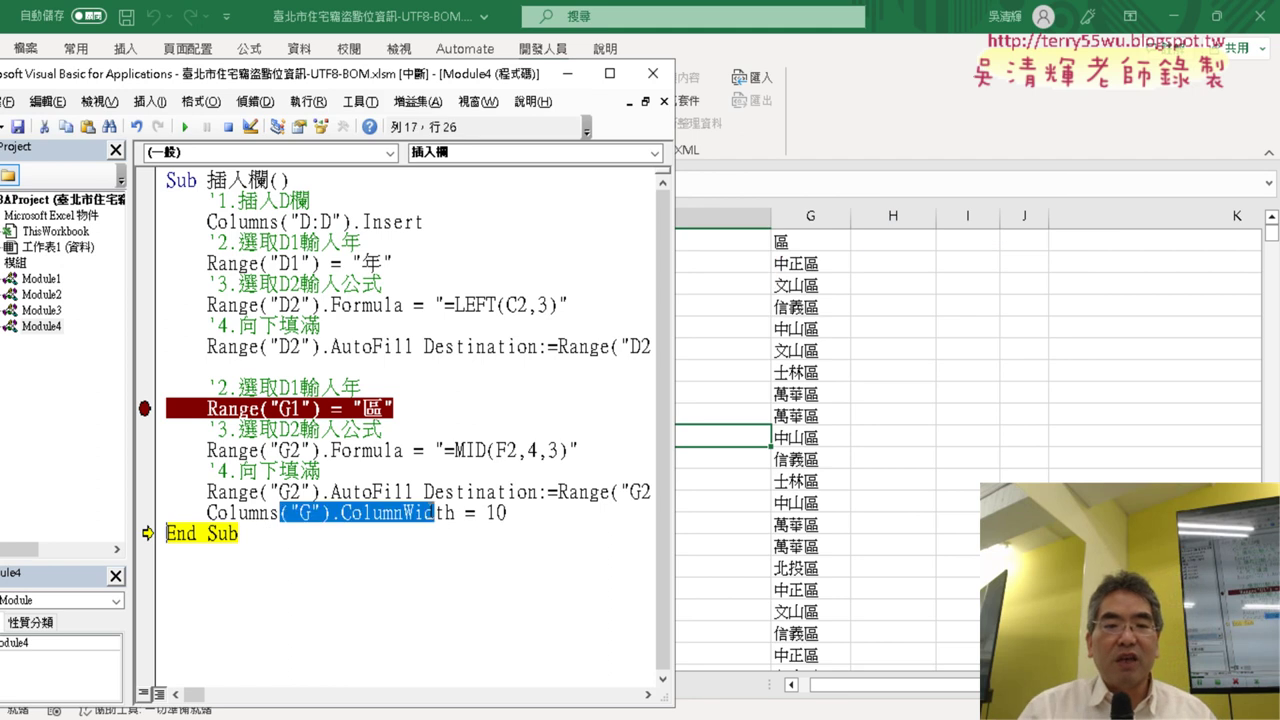
{"action": "type", "text": "."}
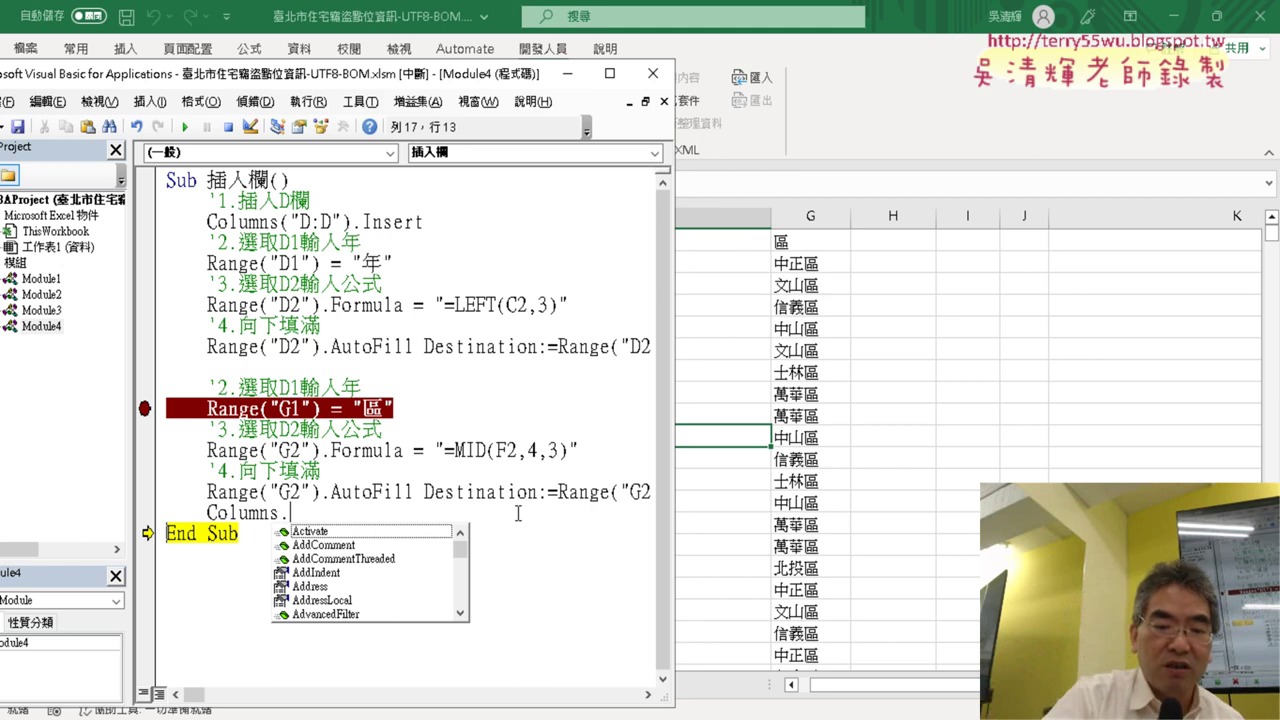
{"action": "type", "text": "co"}
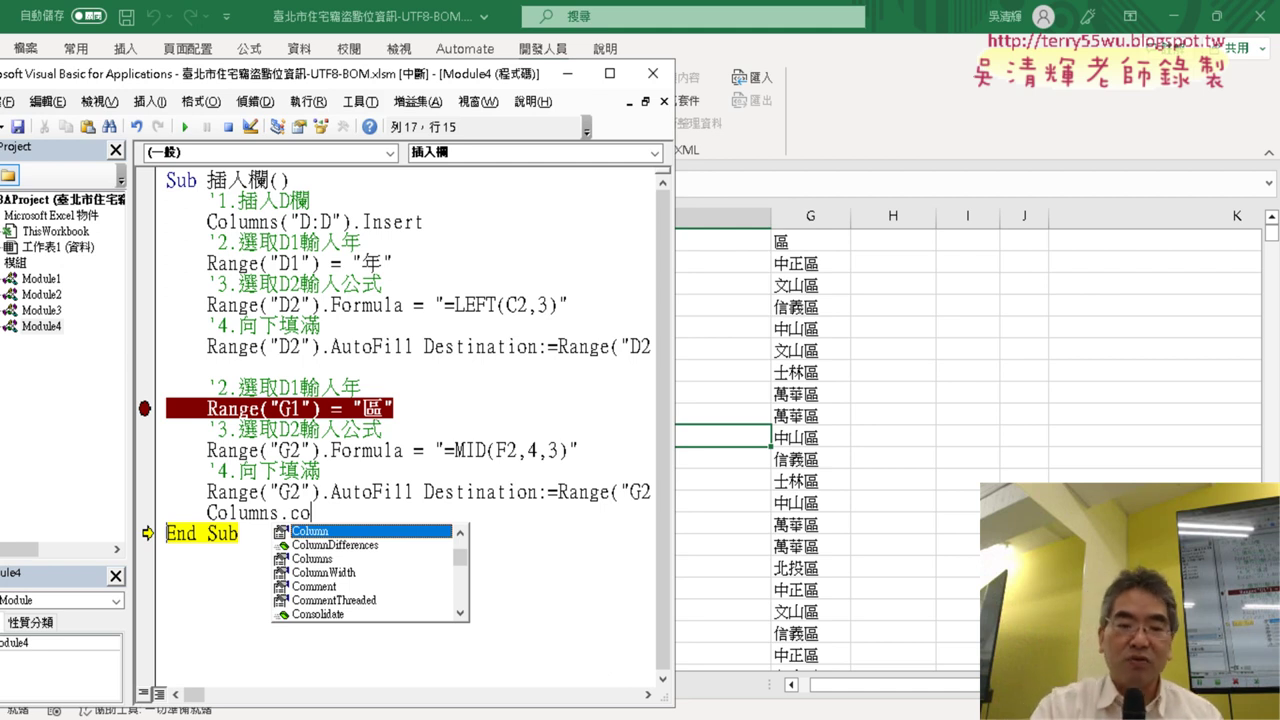
{"action": "key", "text": "space"}
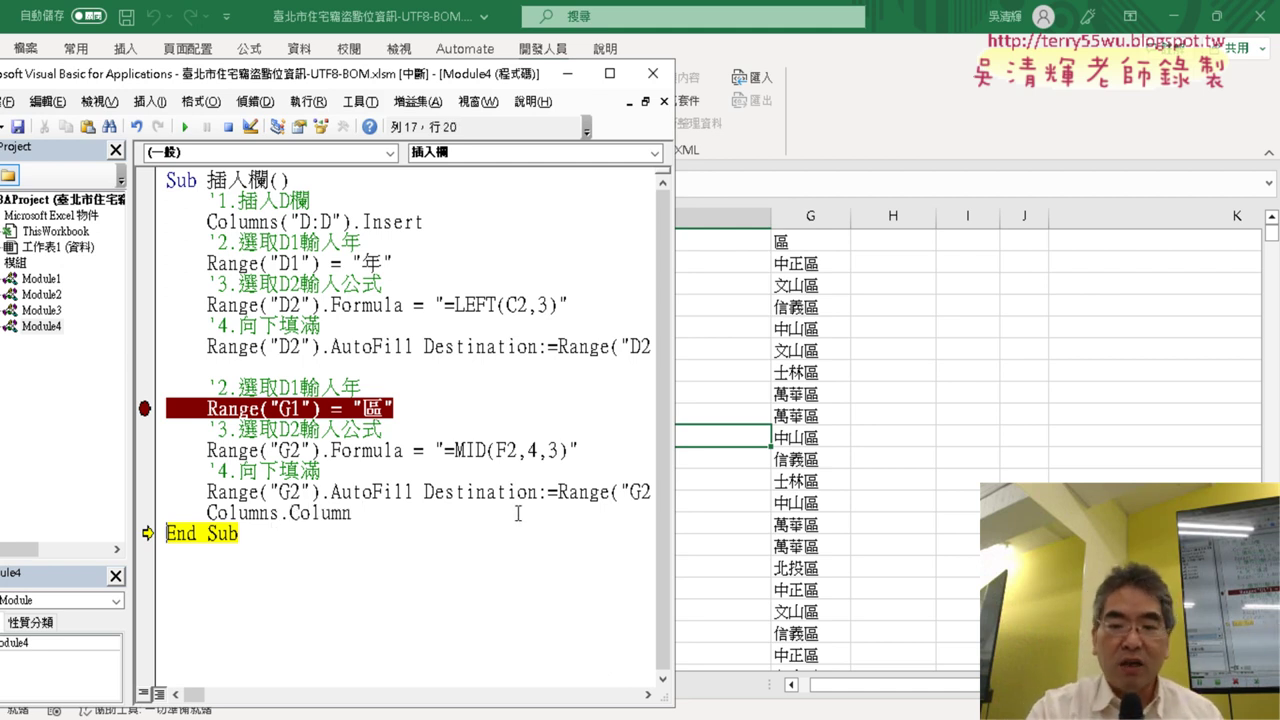
- Rewrite the line back to Columns("G").ColumnWidth = 10 using the ColumnWidth suggestion
{"action": "key", "text": "BackSpace"}
{"action": "key", "text": "BackSpace"}
{"action": "key", "text": "BackSpace"}
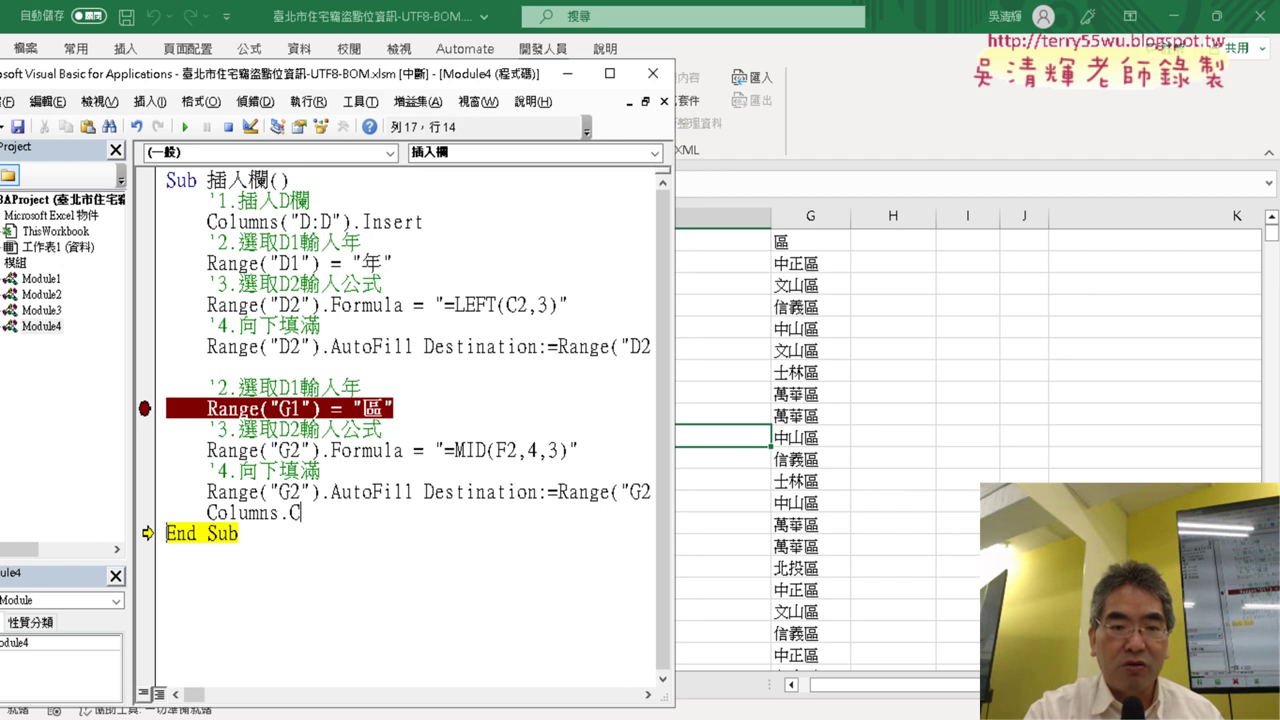
{"action": "key", "text": "BackSpace"}
{"action": "key", "text": "BackSpace"}
{"action": "type", "text": ".c"}
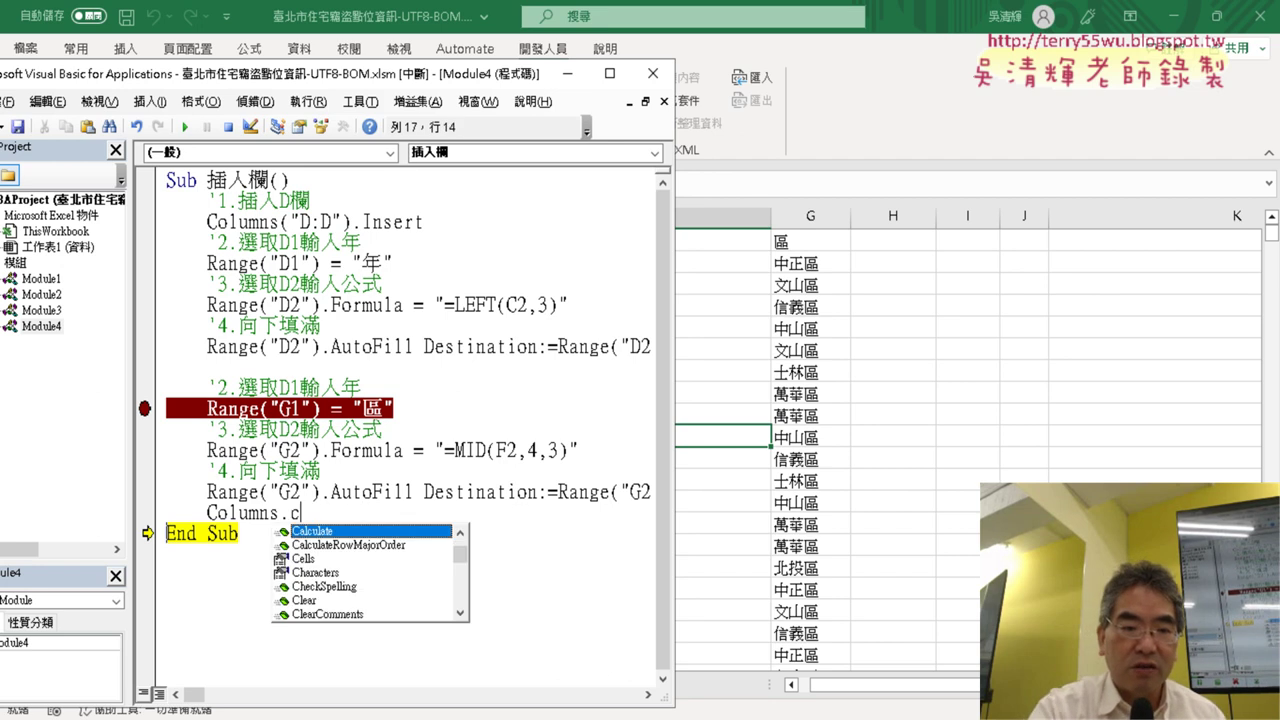
{"action": "type", "text": "o"}
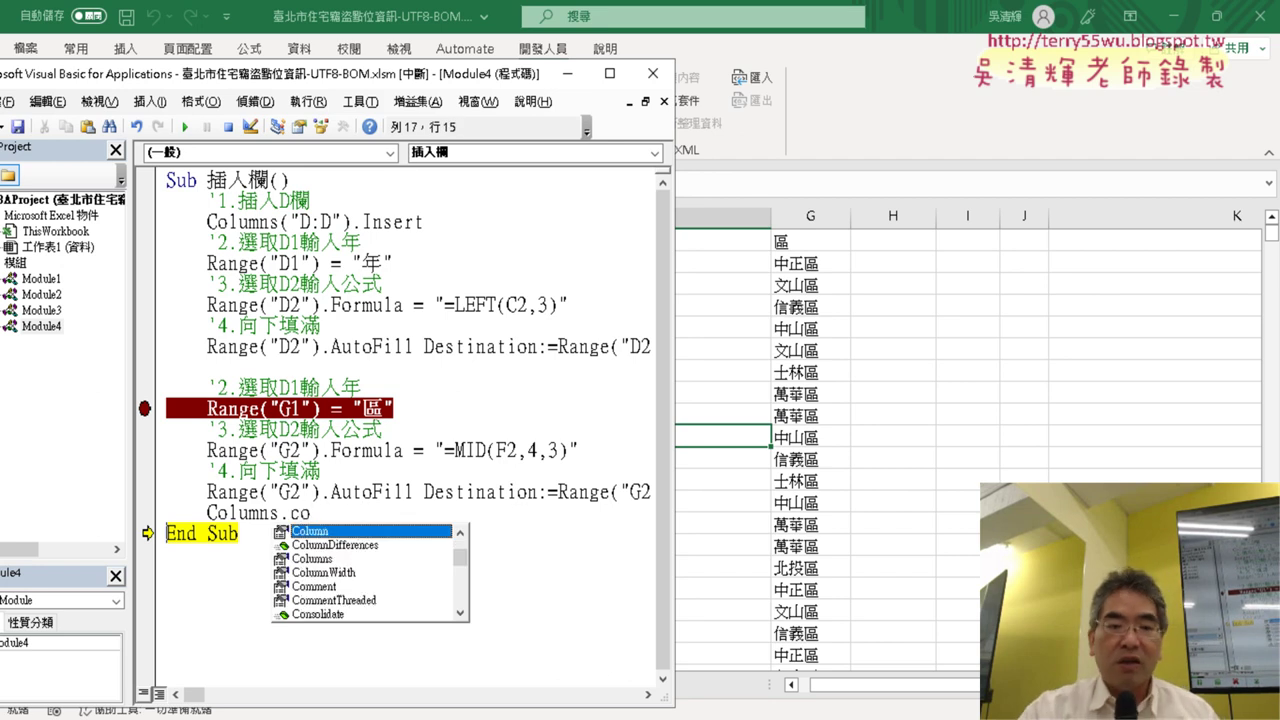
{"action": "key", "text": "Down"}
{"action": "key", "text": "Down"}
{"action": "key", "text": "Down"}
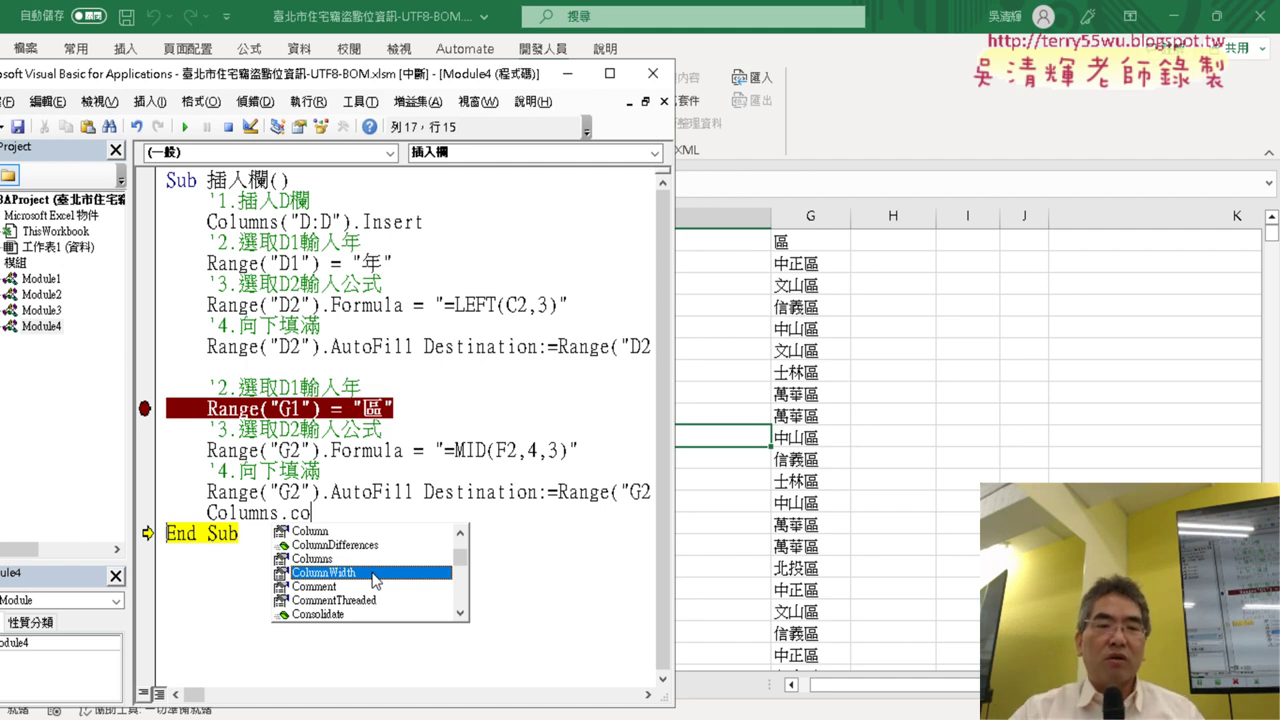
{"action": "double_click", "coordinate": [355, 574]}
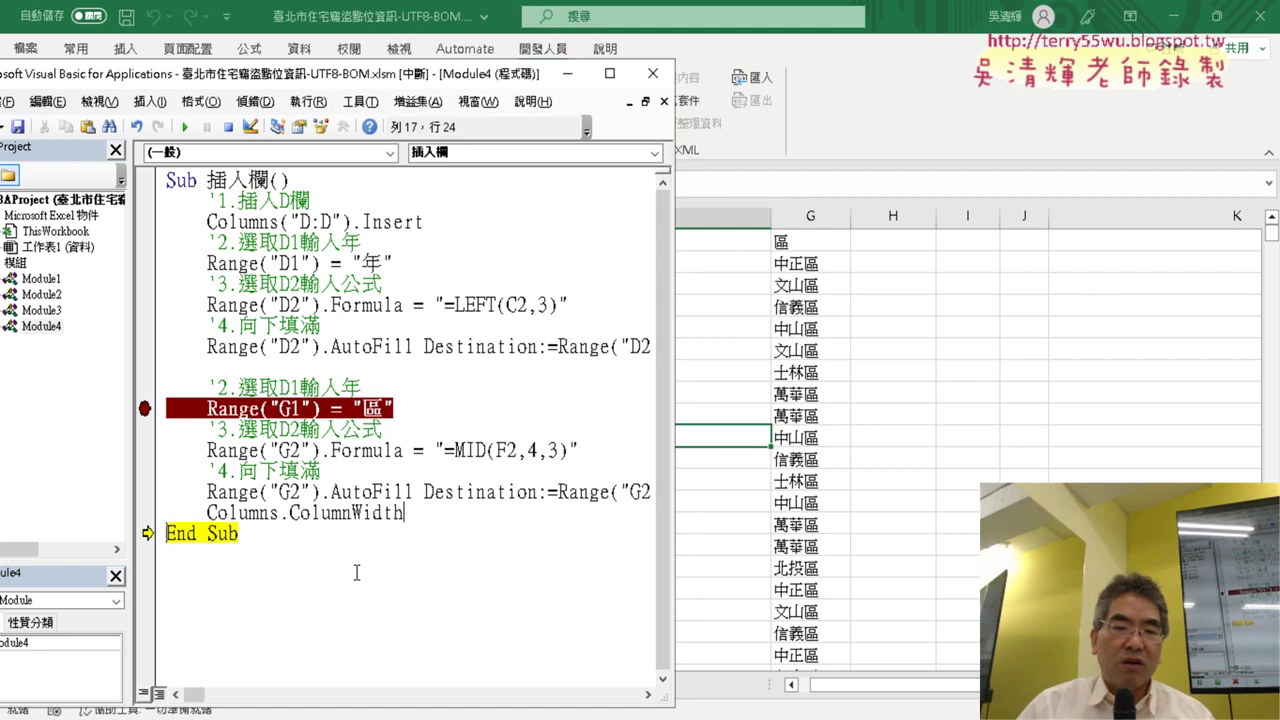
{"action": "type", "text": "=1"}
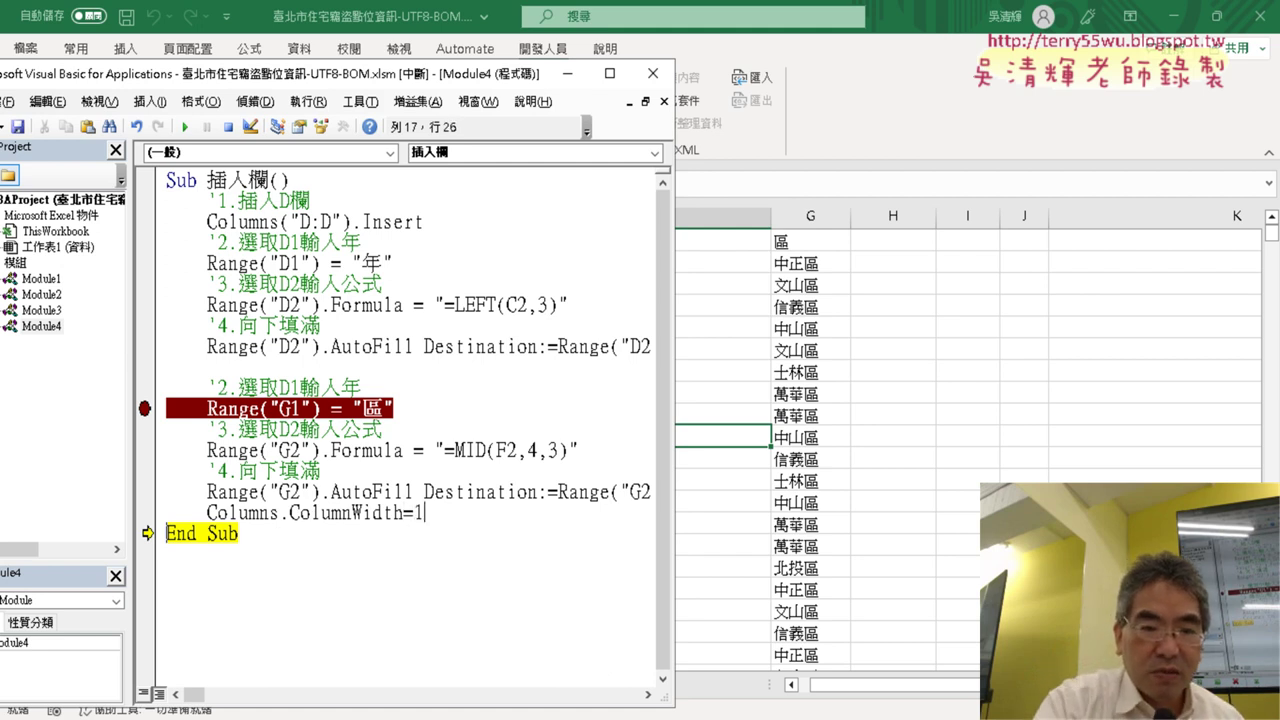
{"action": "type", "text": "0"}
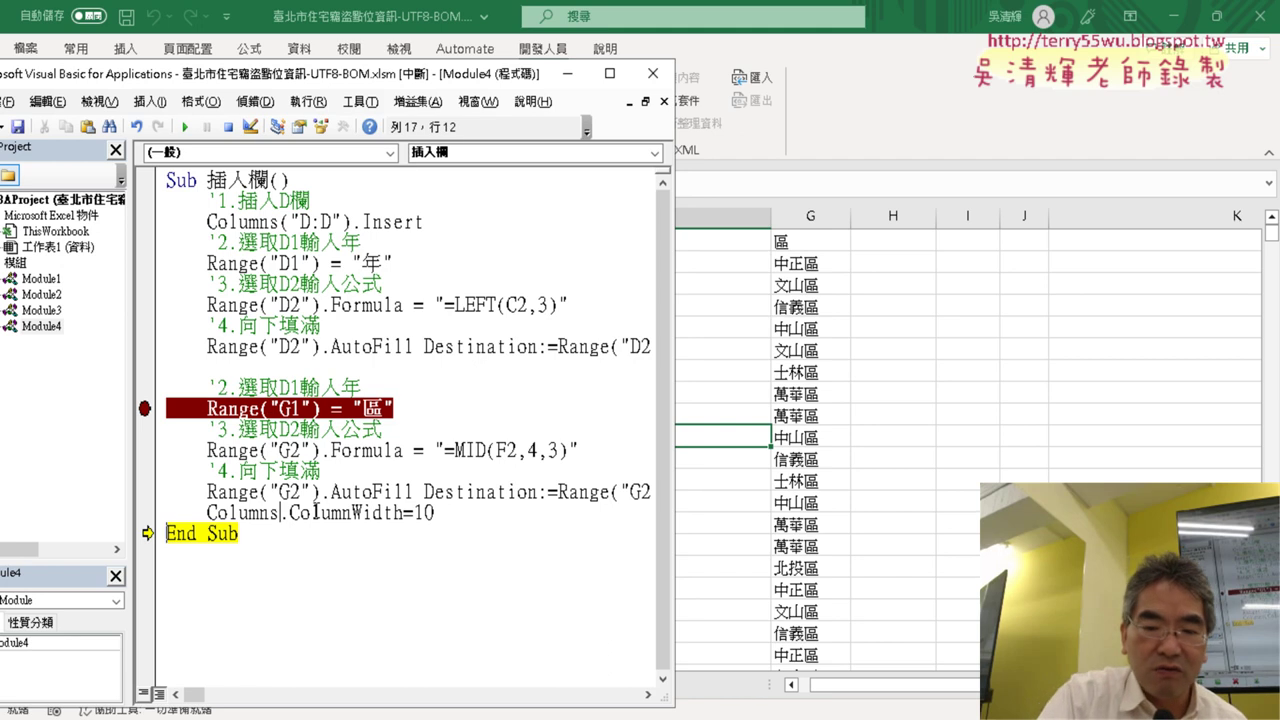
{"action": "type", "text": "()"}
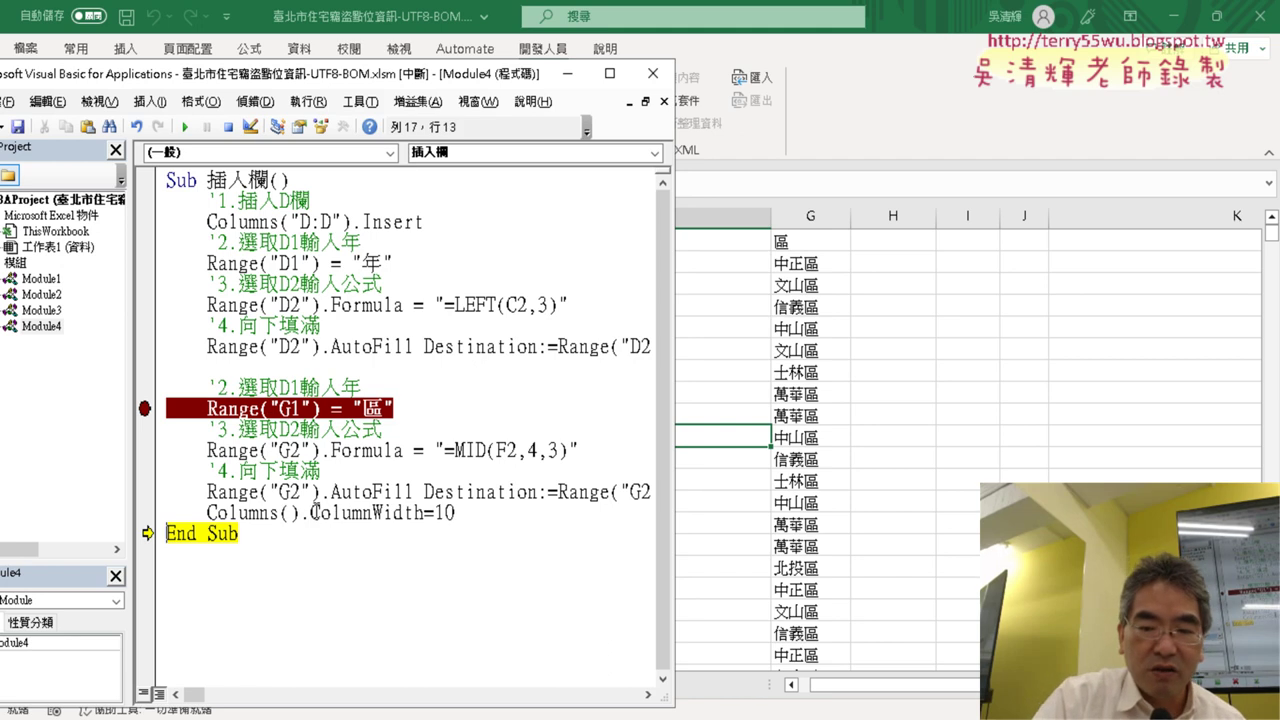
{"action": "type", "text": "\"\""}
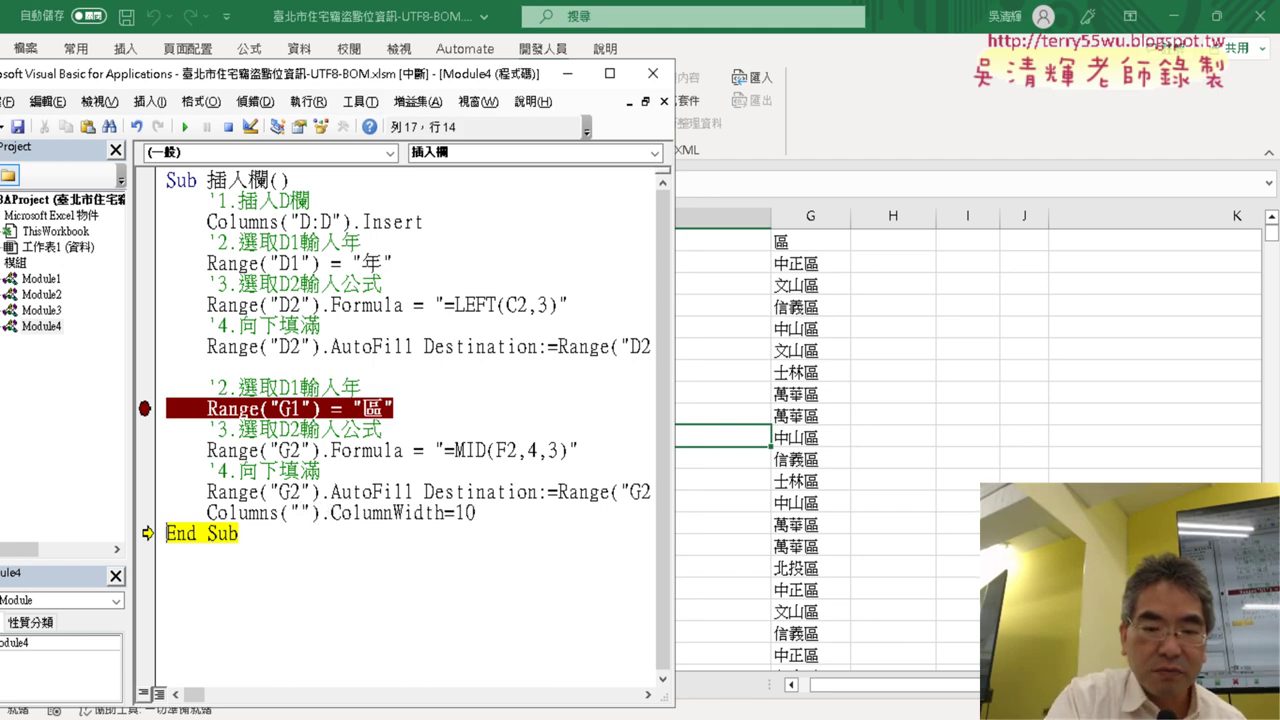
{"action": "type", "text": "G"}
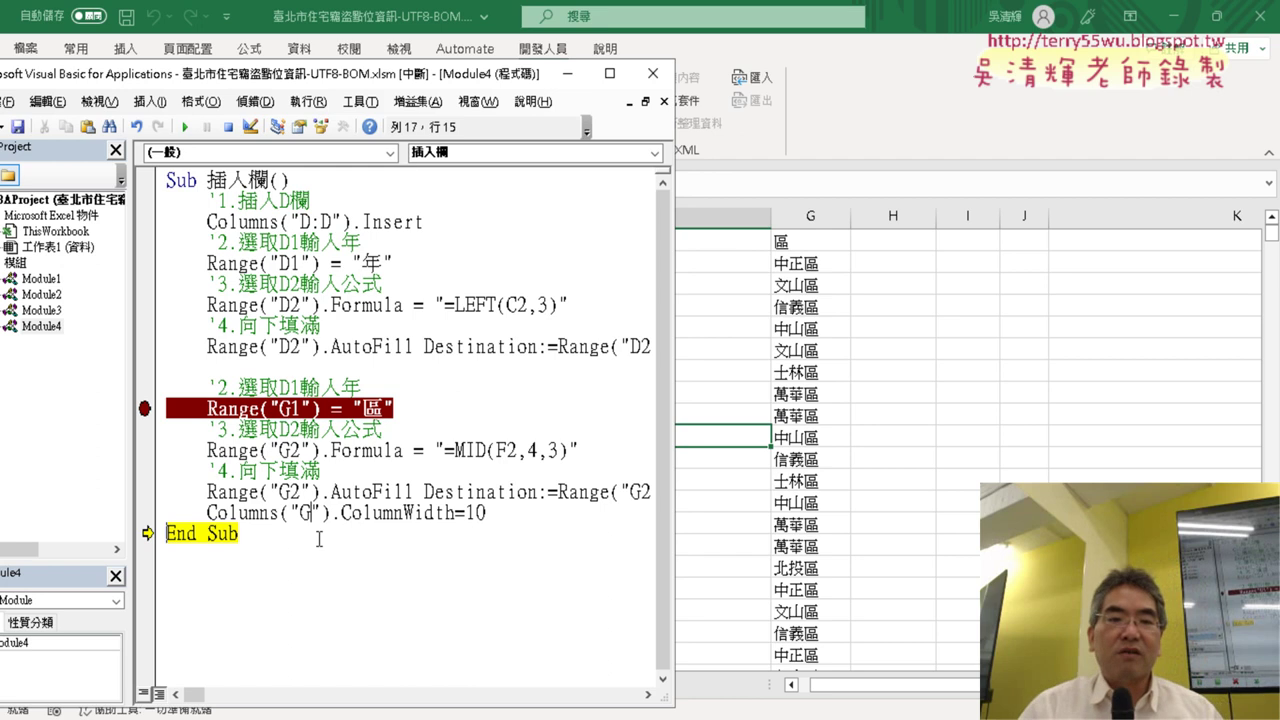
{"action": "left_click", "coordinate": [390, 565]}
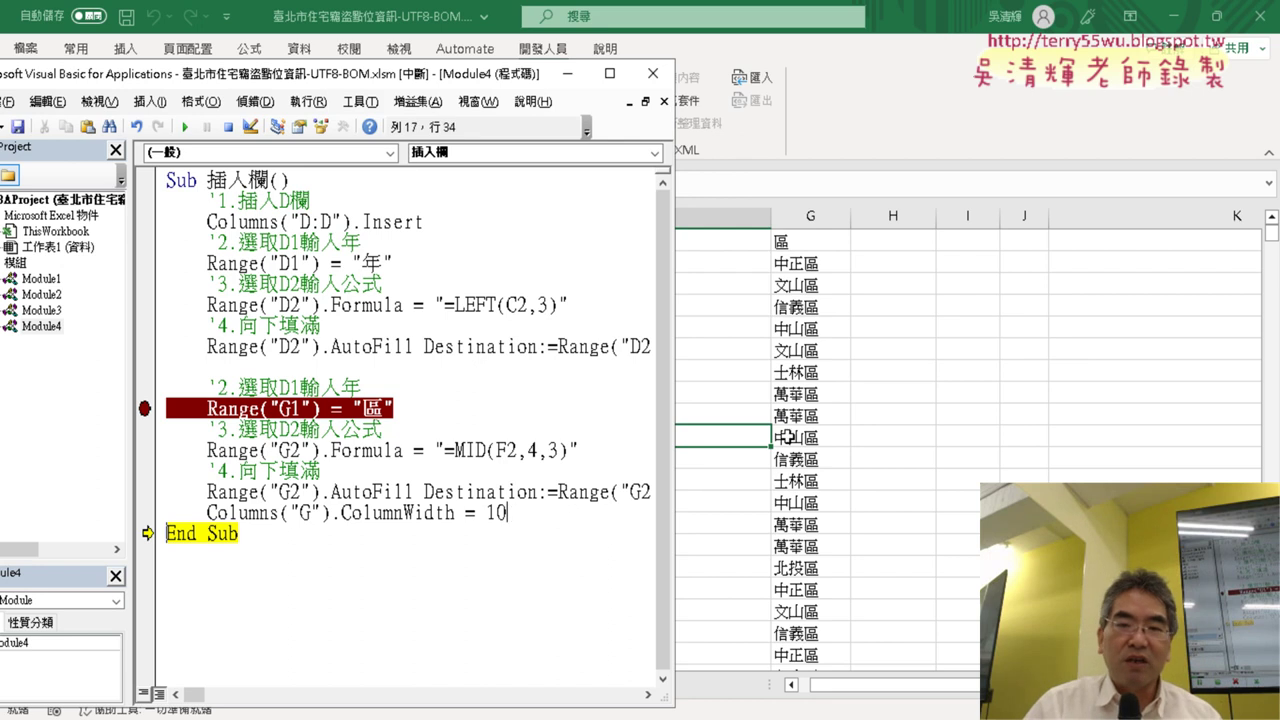
- On the worksheet, select district column G and then the empty column H
{"action": "key", "text": "alt+F11"}
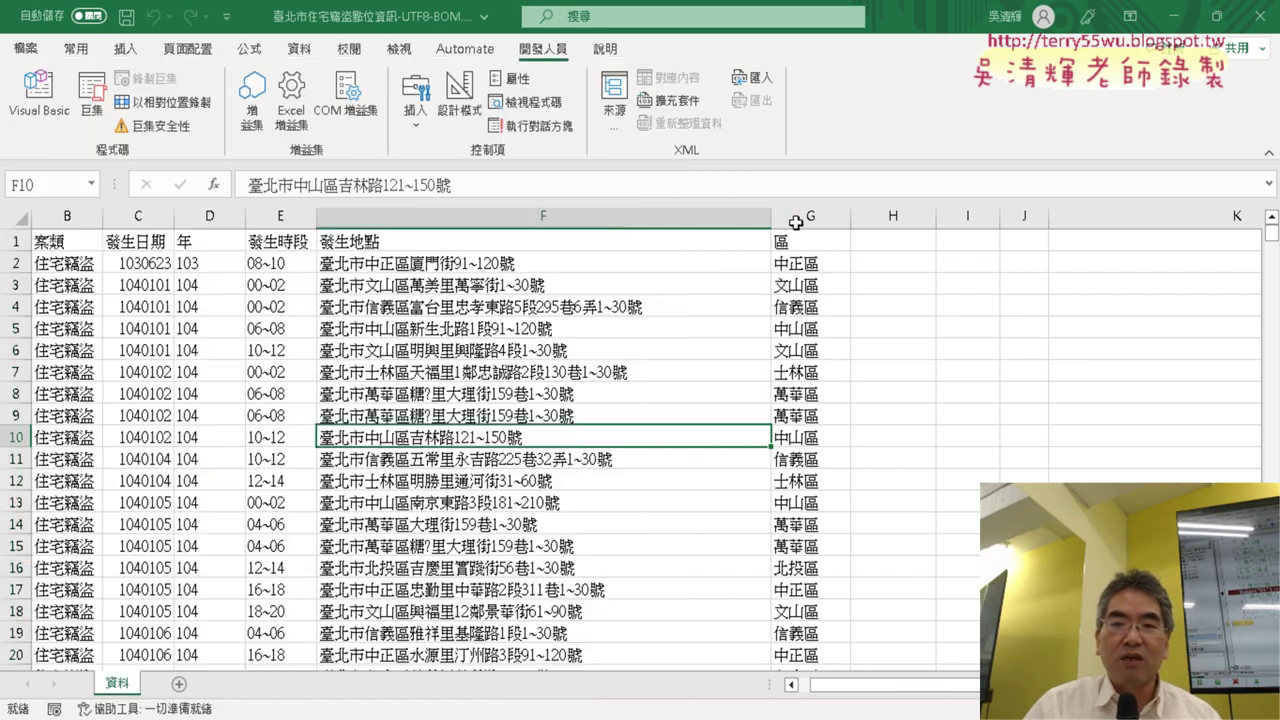
{"action": "left_click", "coordinate": [810, 216]}
{"action": "left_click", "coordinate": [893, 216]}
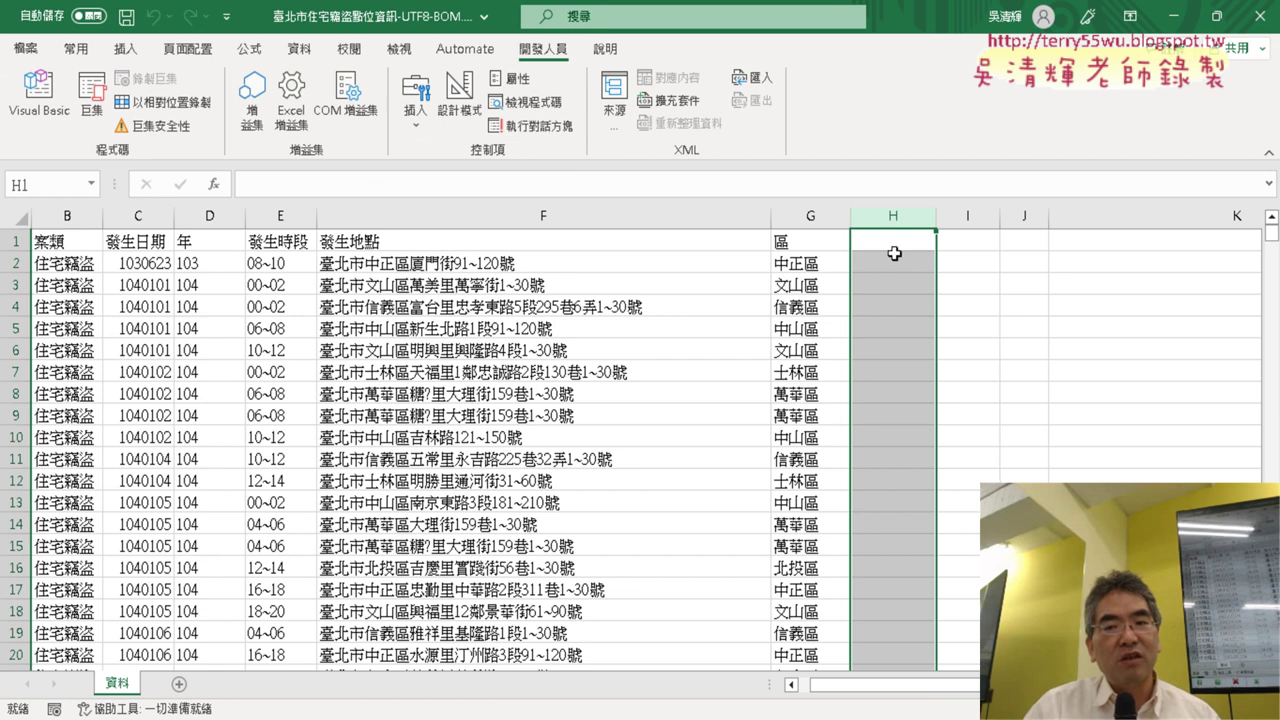
- Copy the 區 heading, MID formula and fill-down block and paste it below the width line
{"action": "left_click", "coordinate": [38, 95]}
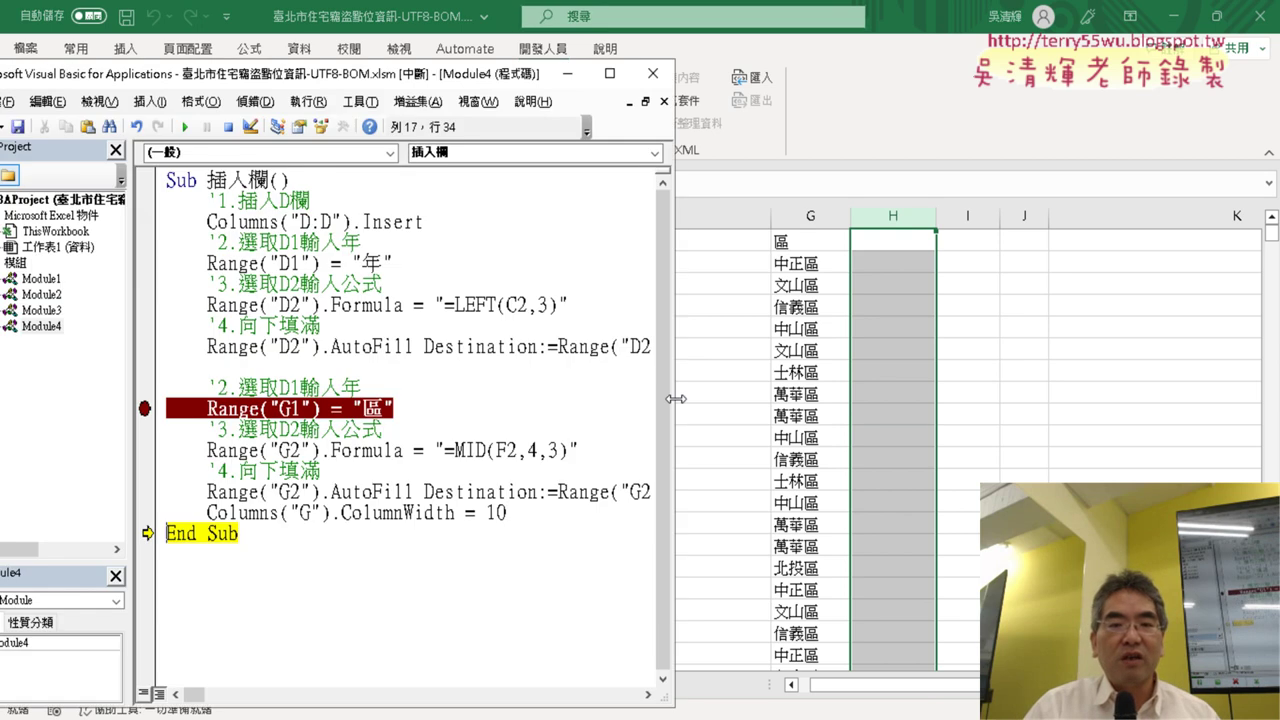
{"action": "left_click_drag", "start_coordinate": [676, 398], "coordinate": [1040, 420]}
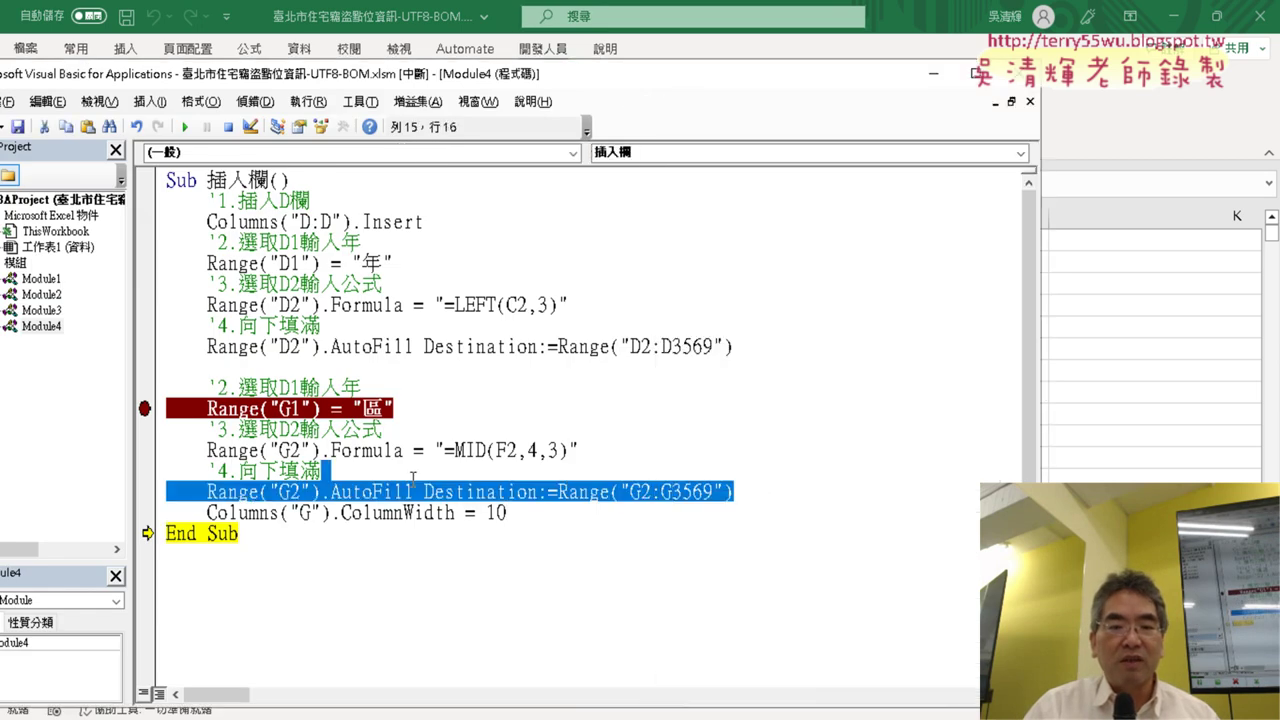
{"action": "left_click_drag", "start_coordinate": [767, 497], "coordinate": [166, 387]}
{"action": "right_click", "coordinate": [276, 416]}
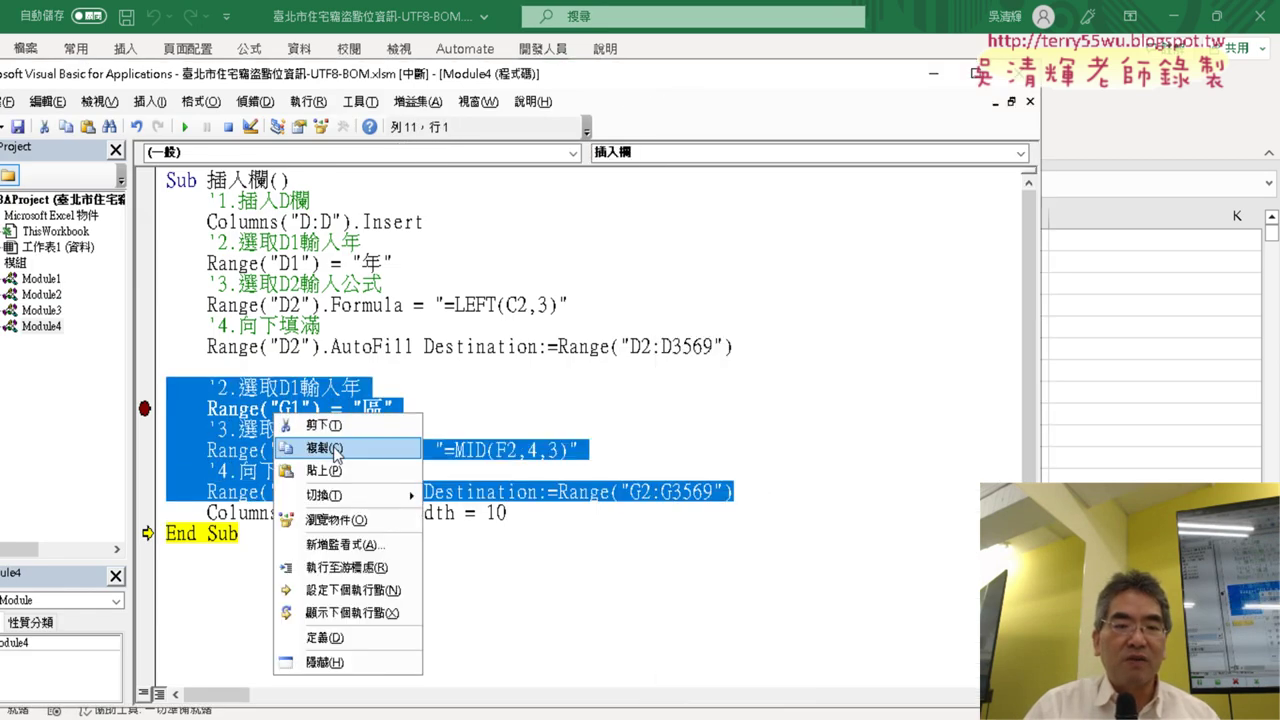
{"action": "left_click", "coordinate": [323, 448]}
{"action": "left_click", "coordinate": [557, 512]}
{"action": "key", "text": "Return"}
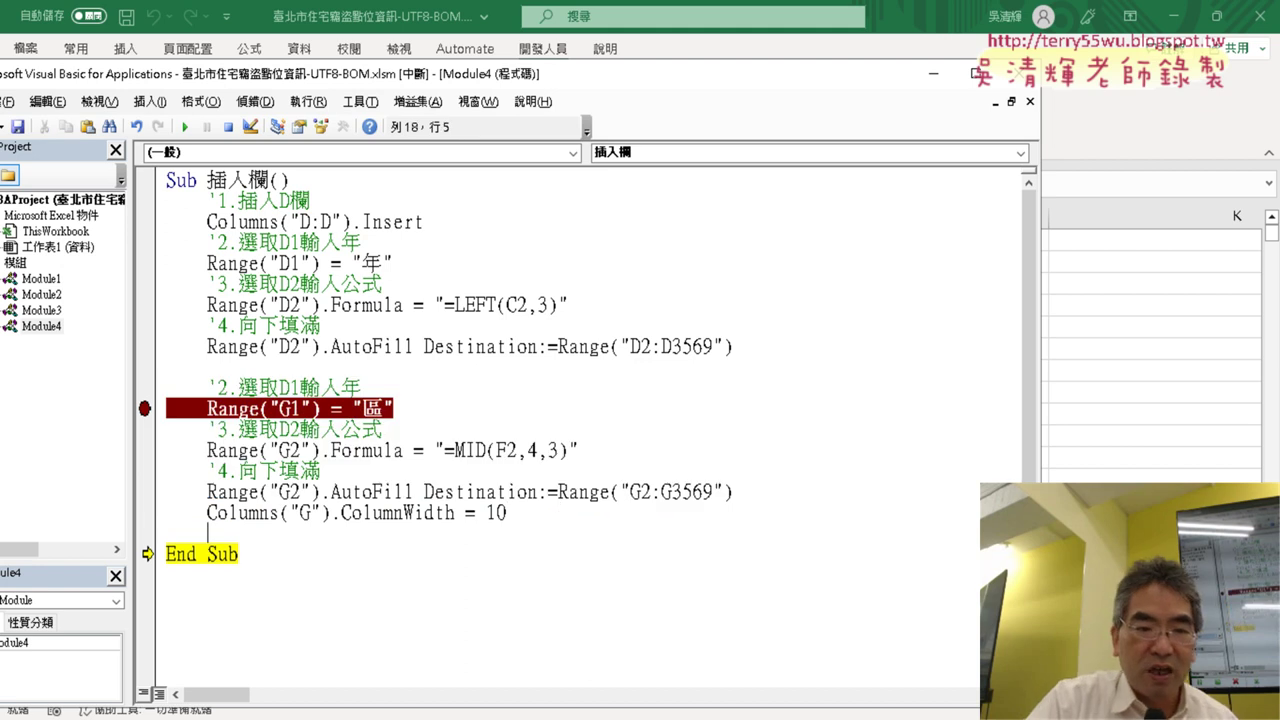
{"action": "key", "text": "Return"}
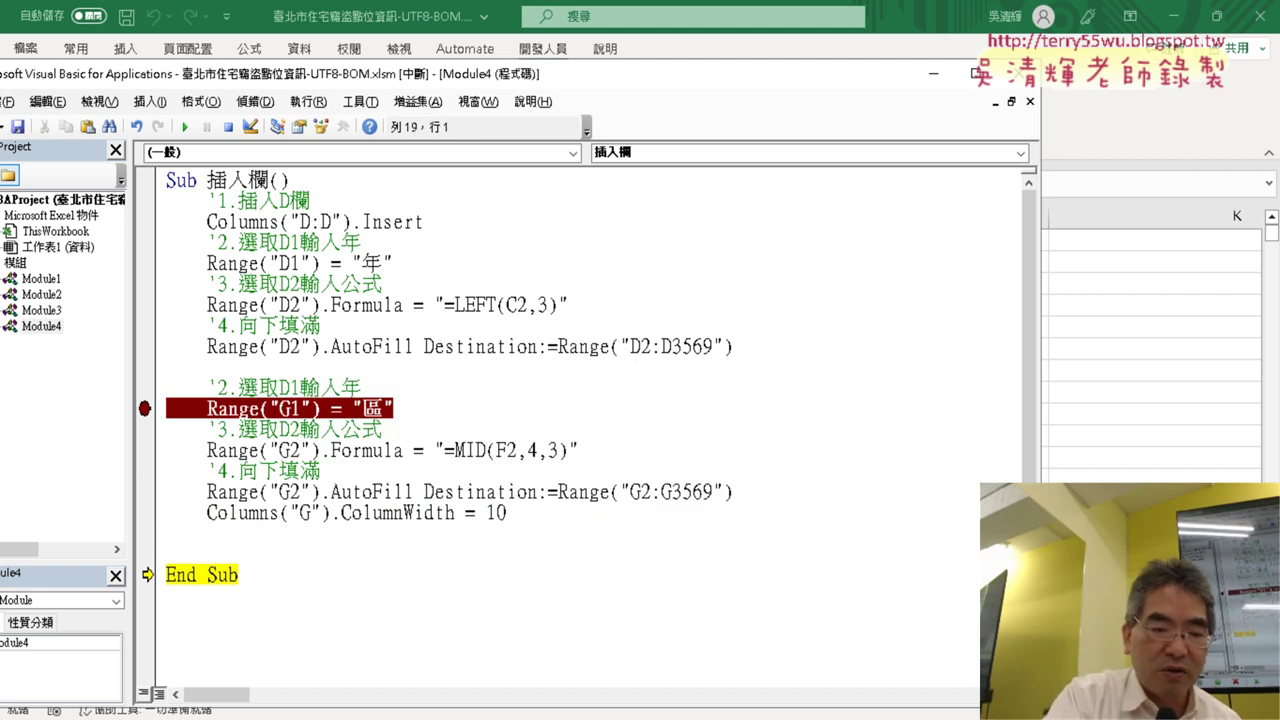
{"action": "key", "text": "ctrl+v"}
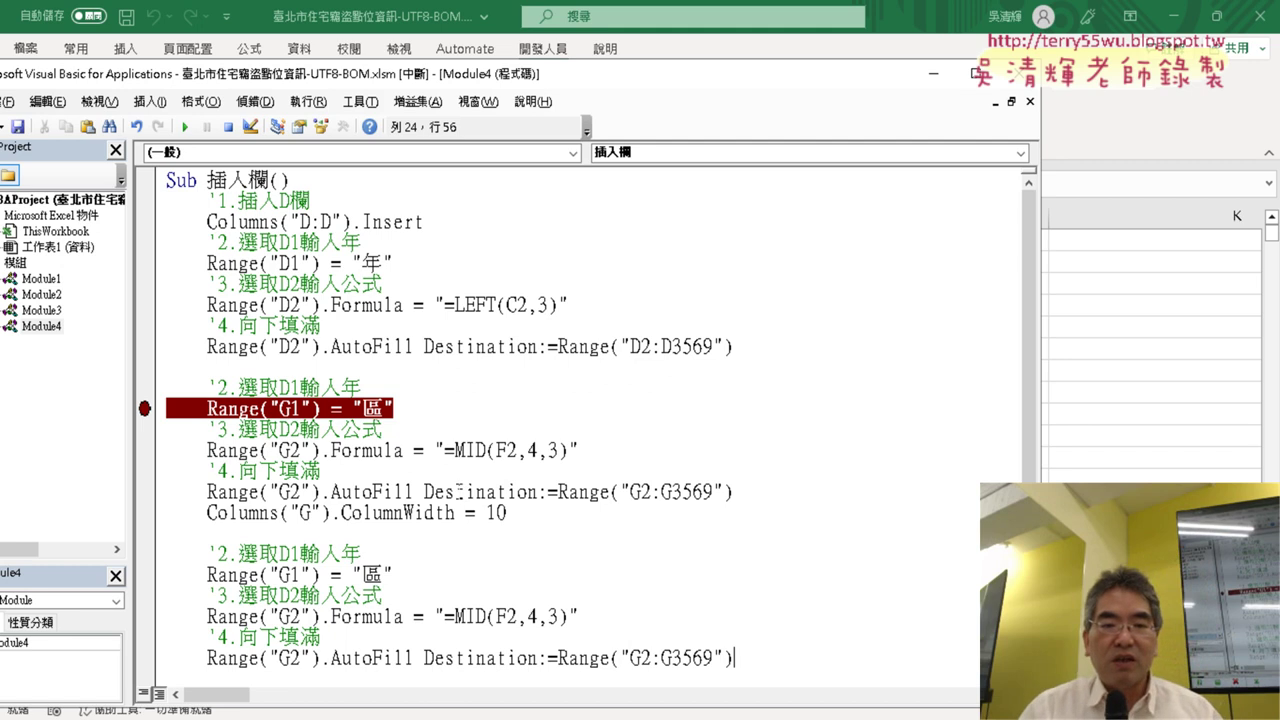
- Change the pasted block's G1, G2 and G2:G3569 references to H1, H2 and H2:H3569
{"action": "scroll", "coordinate": [458, 490], "scroll_direction": "down", "scroll_amount": 1}
{"action": "double_click", "coordinate": [287, 532]}
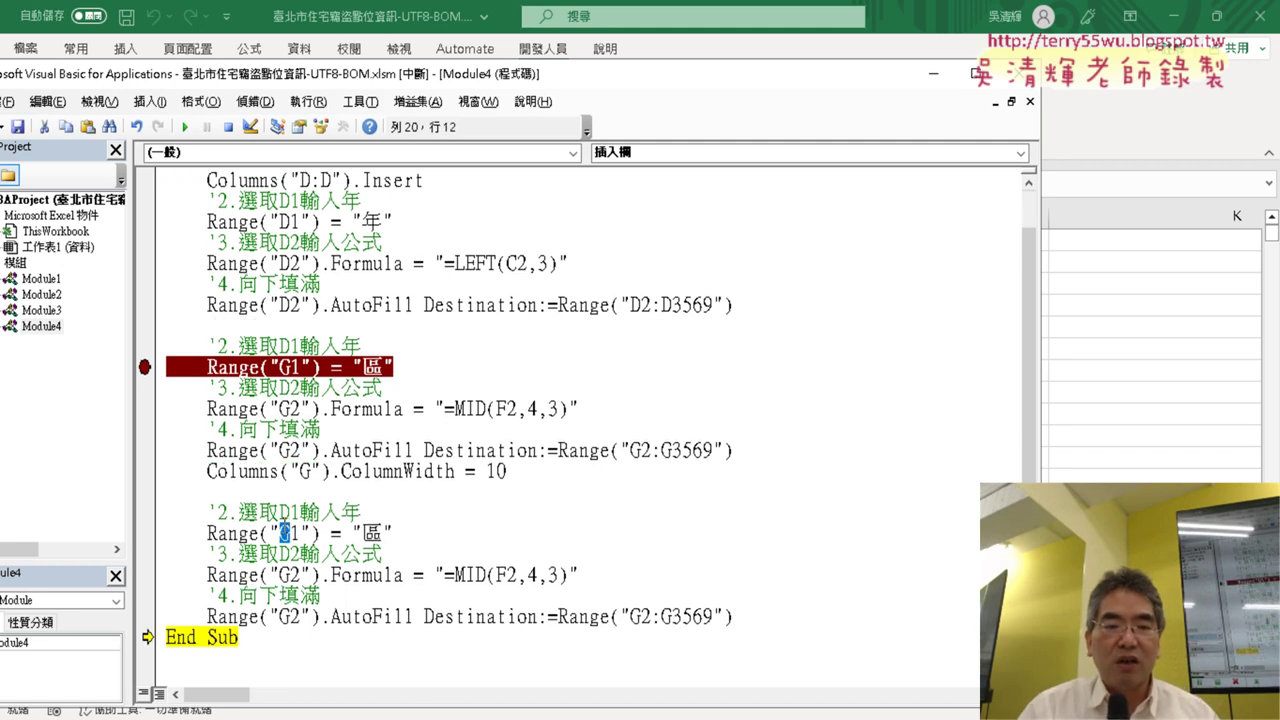
{"action": "type", "text": "H"}
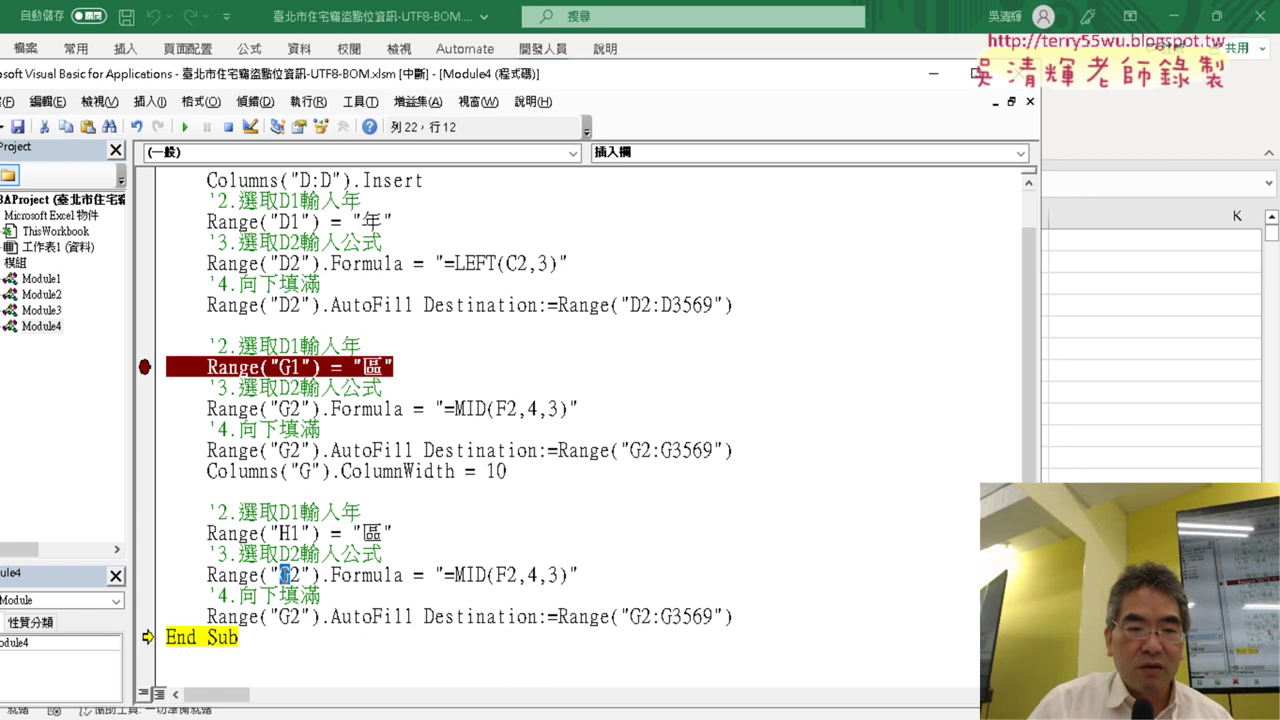
{"action": "type", "text": "H"}
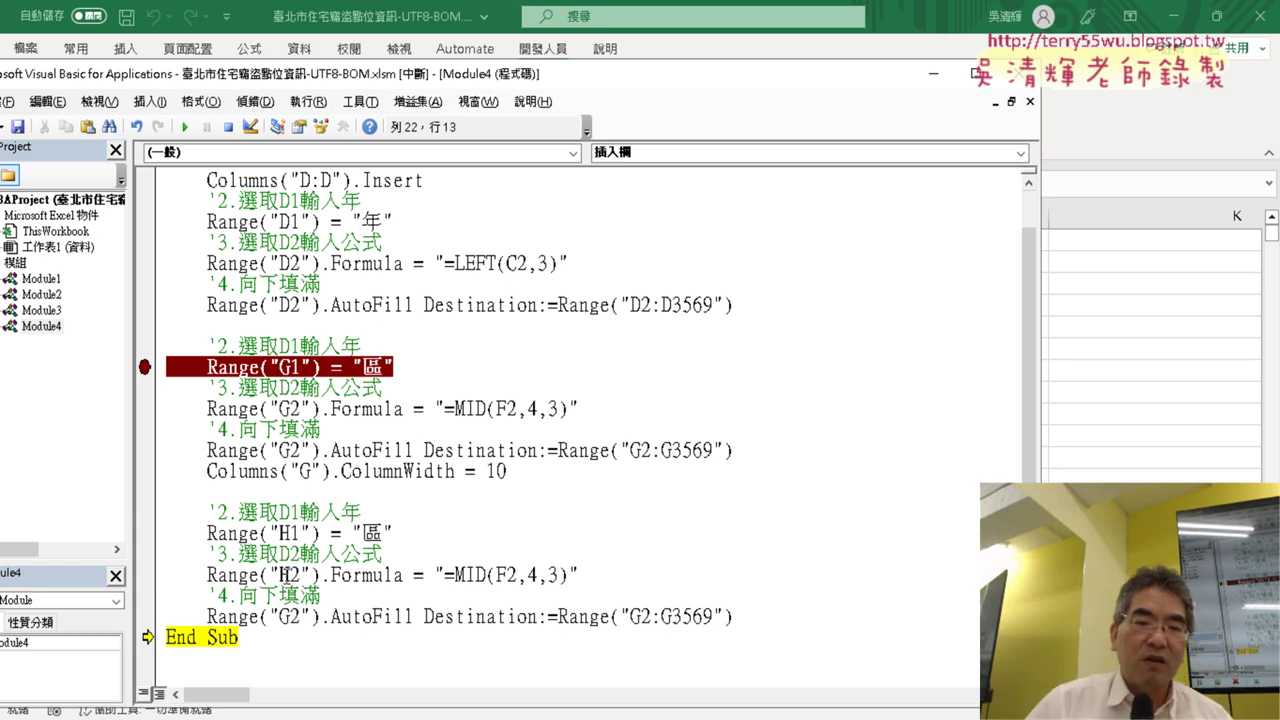
{"action": "left_click_drag", "start_coordinate": [444, 575], "coordinate": [567, 577]}
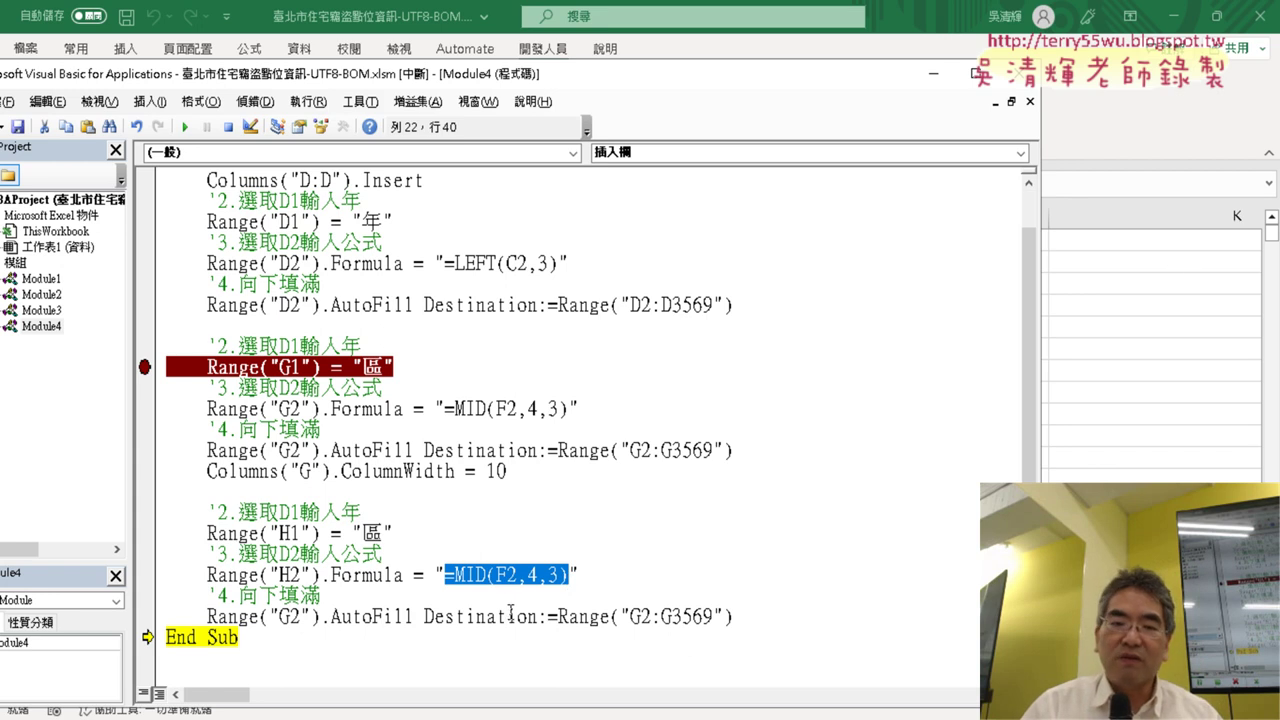
{"action": "left_click_drag", "start_coordinate": [280, 616], "coordinate": [291, 616]}
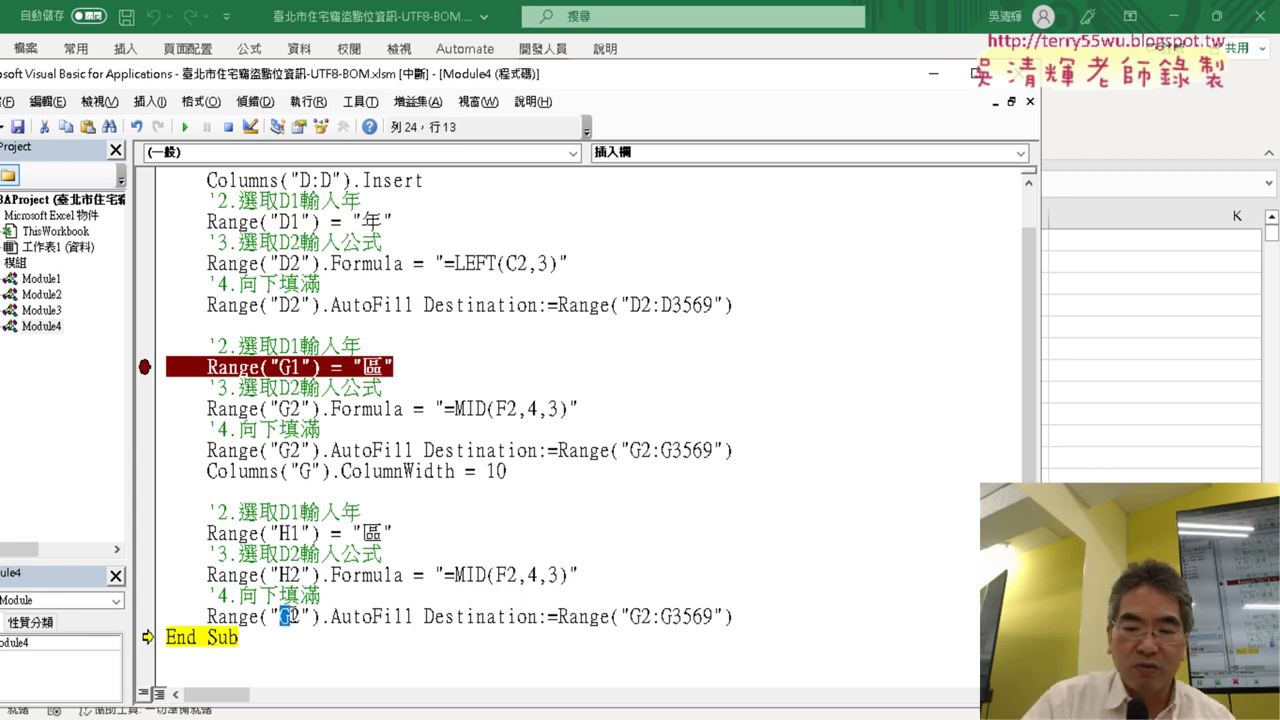
{"action": "type", "text": "H"}
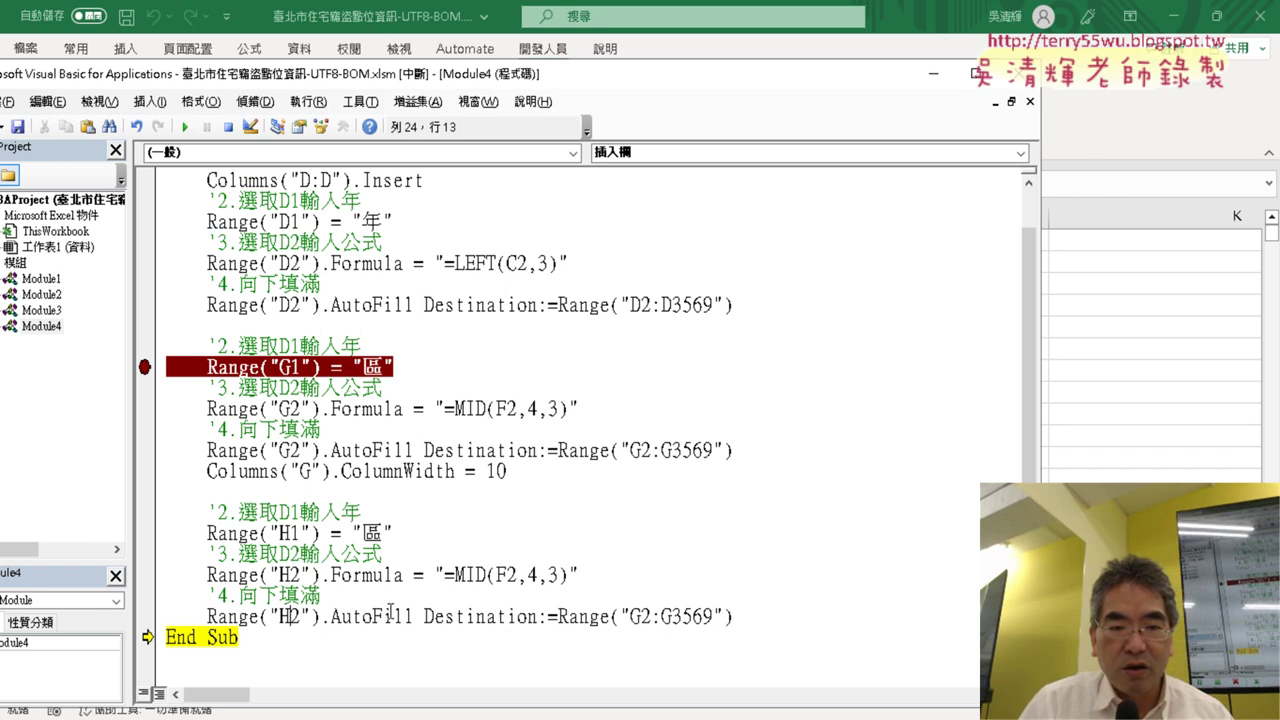
{"action": "left_click_drag", "start_coordinate": [631, 616], "coordinate": [641, 616]}
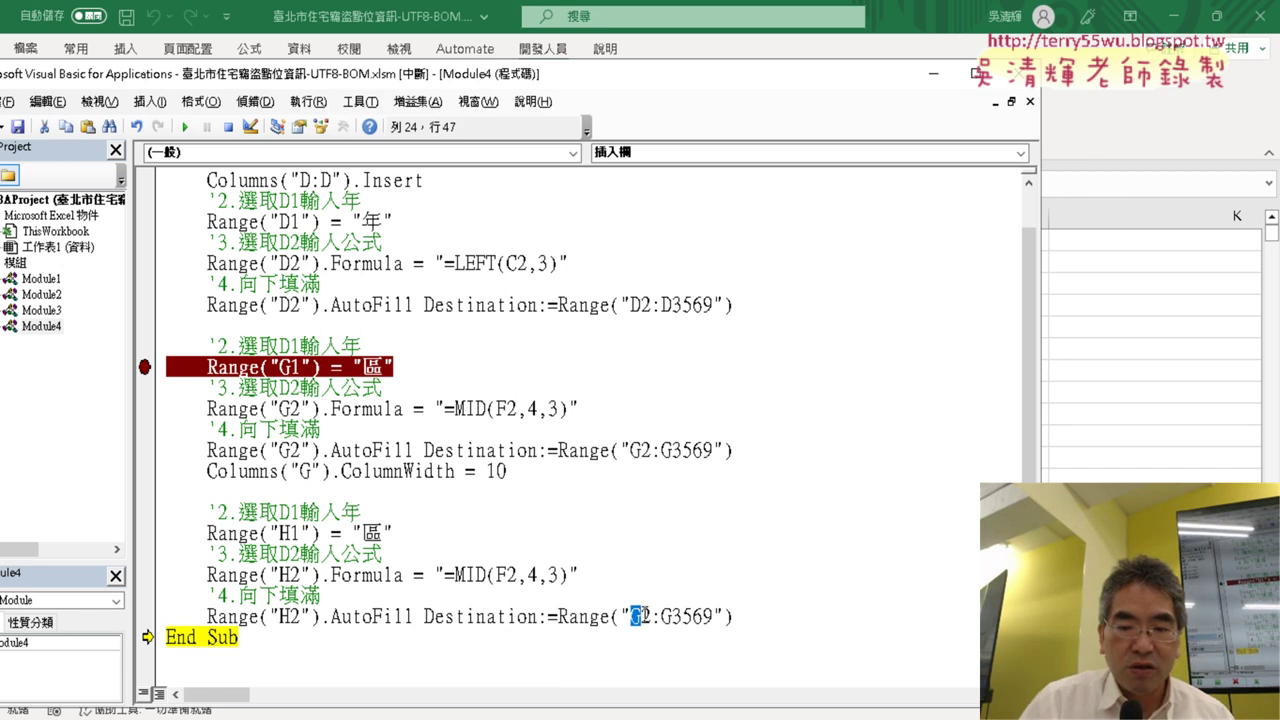
{"action": "type", "text": "H"}
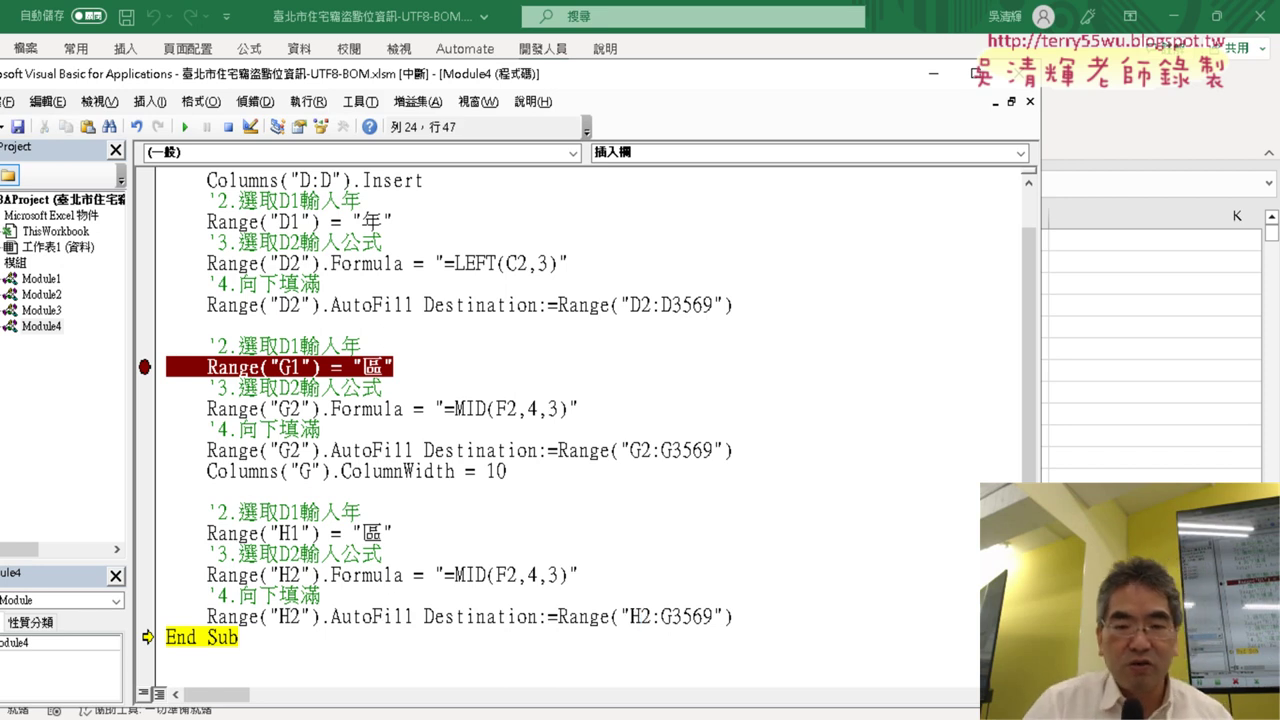
{"action": "left_click_drag", "start_coordinate": [662, 616], "coordinate": [670, 616]}
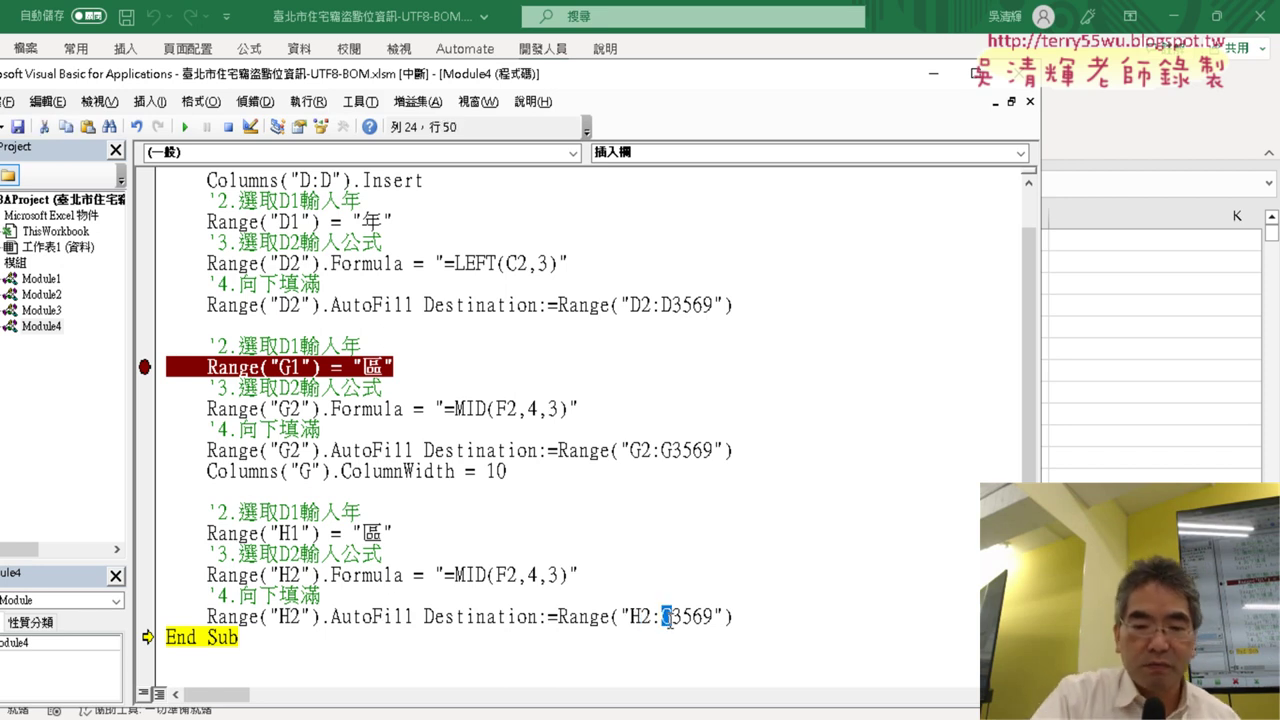
{"action": "type", "text": "H"}
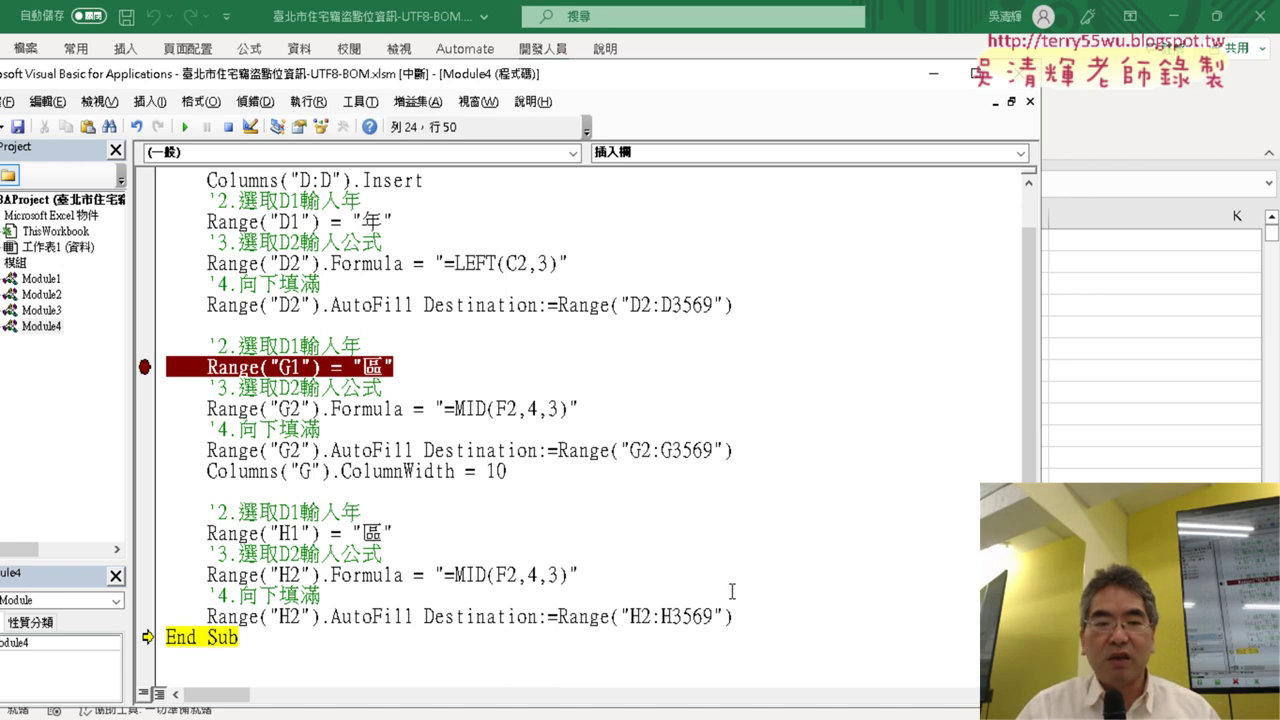
{"action": "left_click_drag", "start_coordinate": [509, 473], "coordinate": [165, 472]}
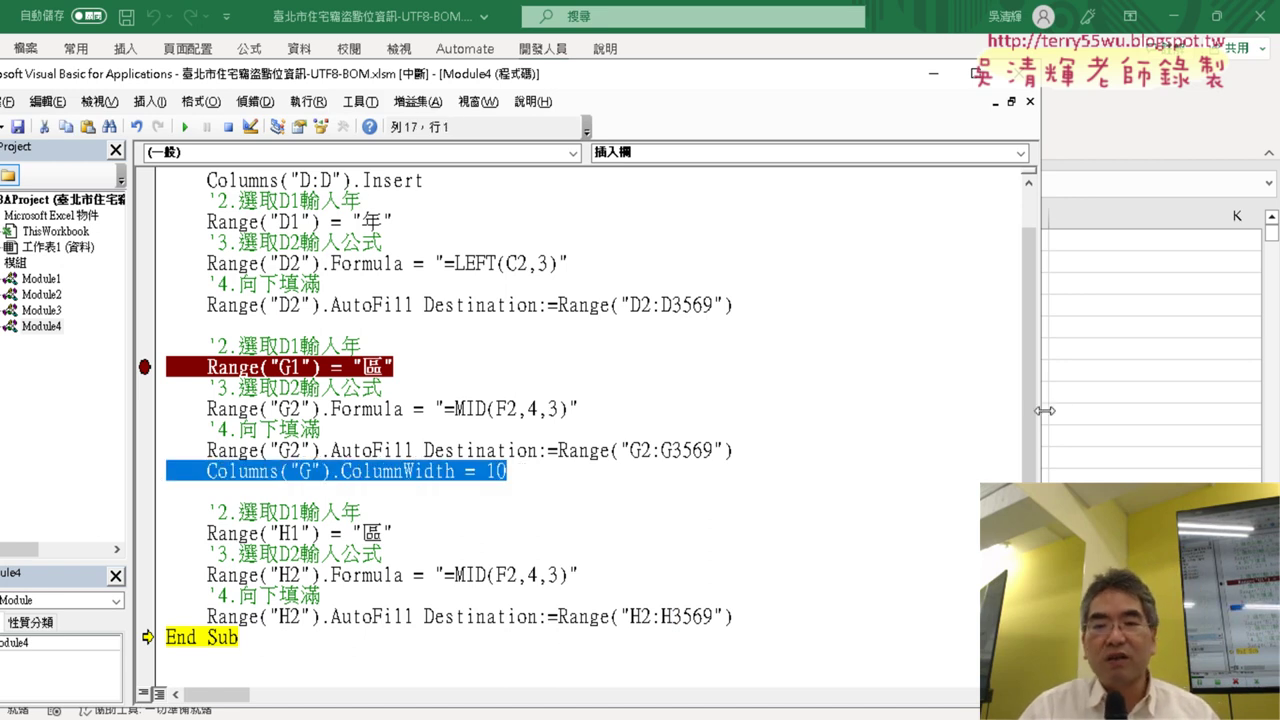
{"action": "left_click_drag", "start_coordinate": [1042, 412], "coordinate": [820, 420]}
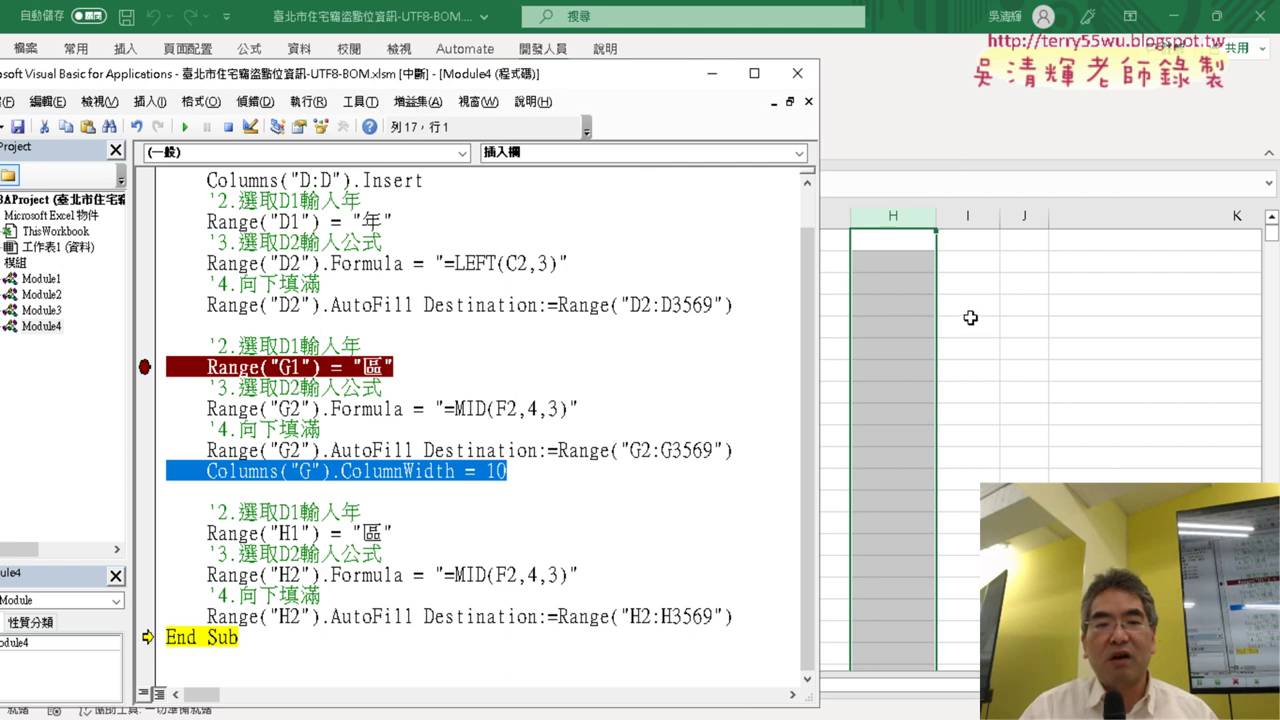
- Enter the heading 路街道 in cell H1, then switch to the browser
{"action": "left_click", "coordinate": [892, 242]}
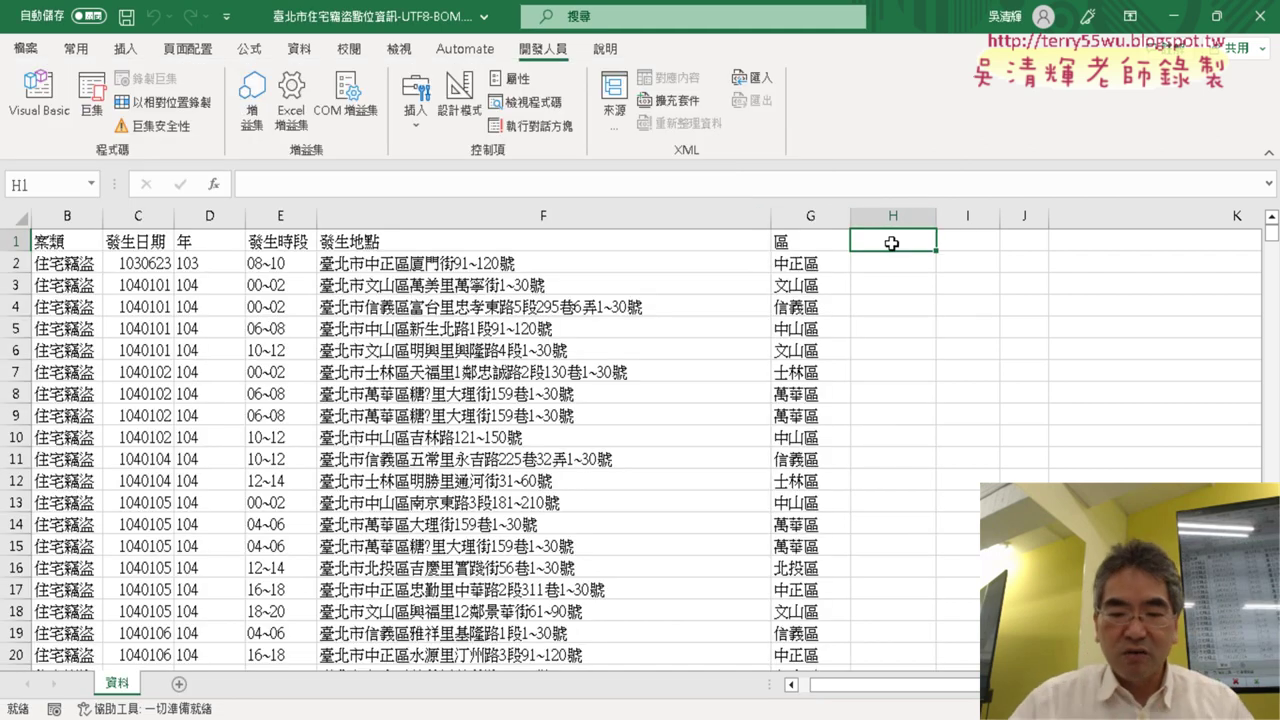
{"action": "type", "text": "l"}
{"action": "key", "text": "BackSpace"}
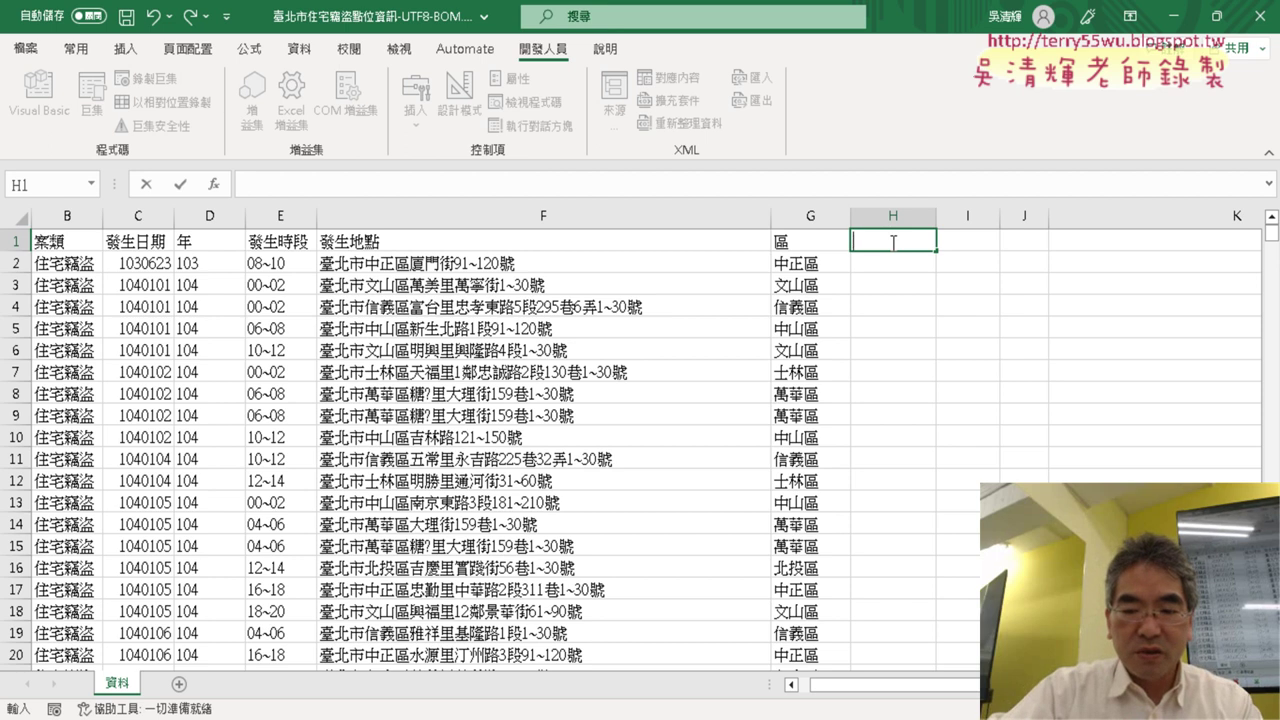
{"action": "type", "text": "路"}
{"action": "type", "text": "接"}
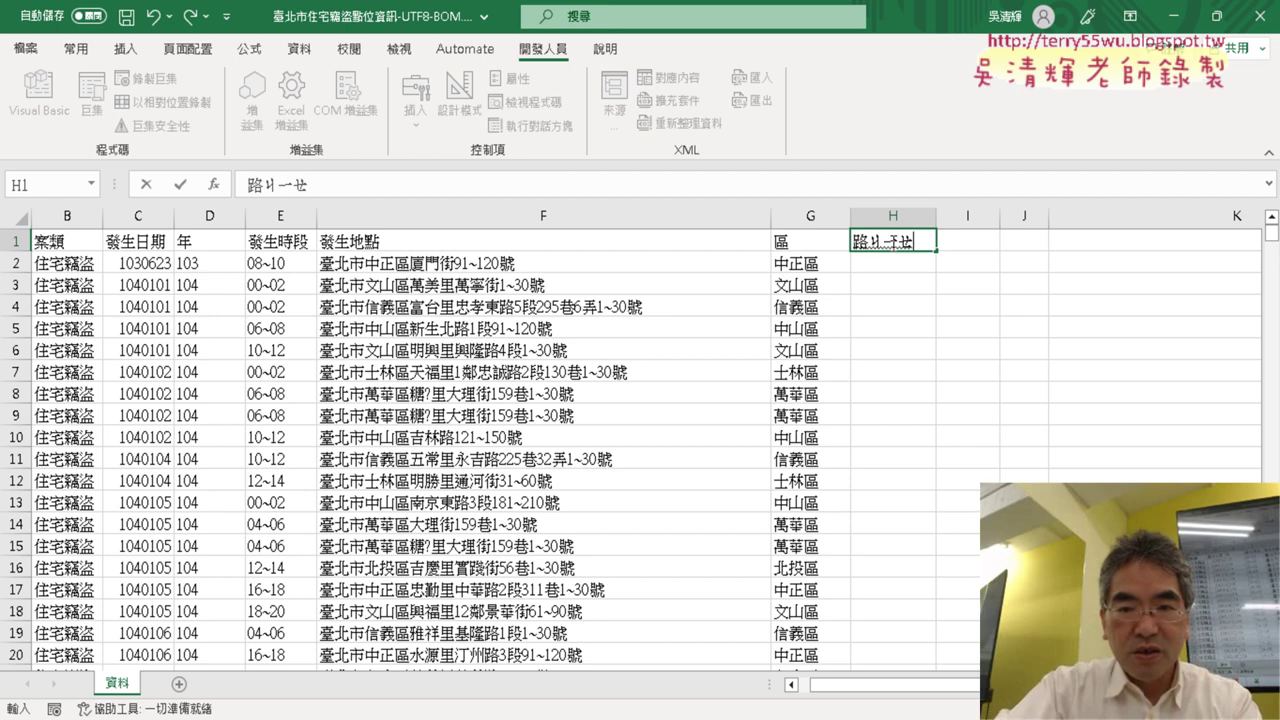
{"action": "type", "text": "ㄉㄠ4"}
{"action": "key", "text": "Return"}
{"action": "key", "text": "Return"}
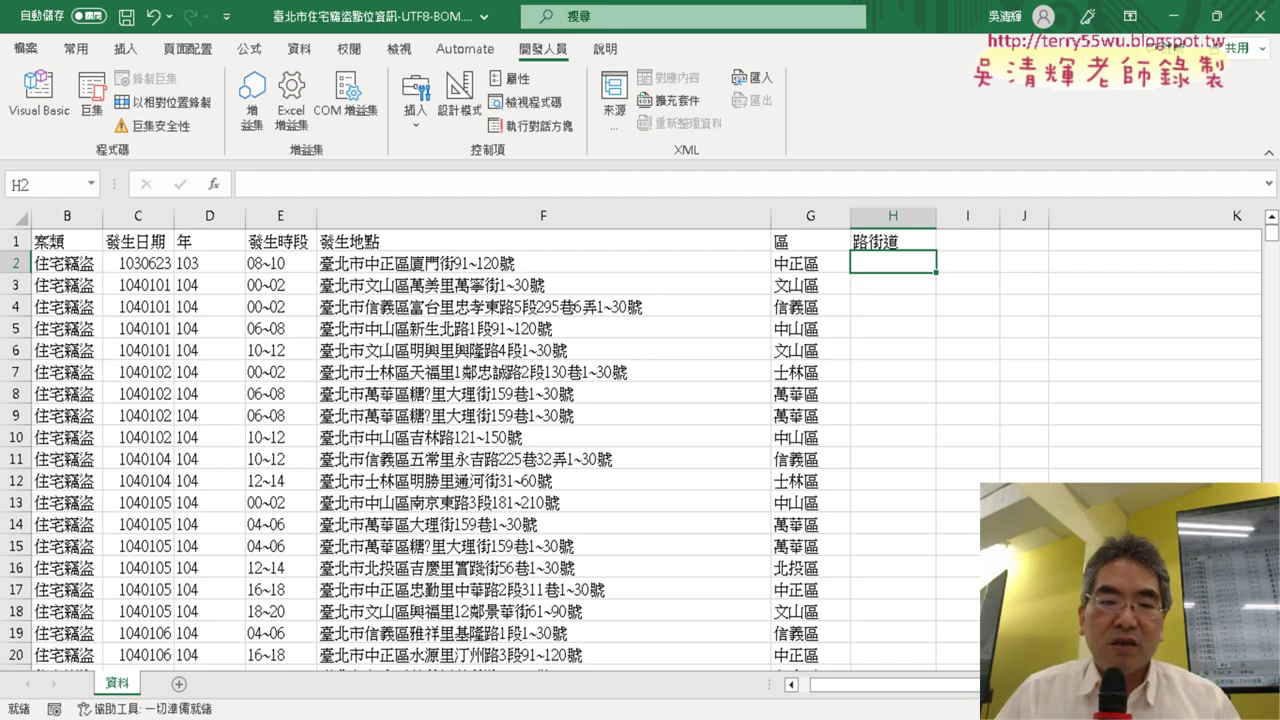
{"action": "key", "text": "alt+Tab"}
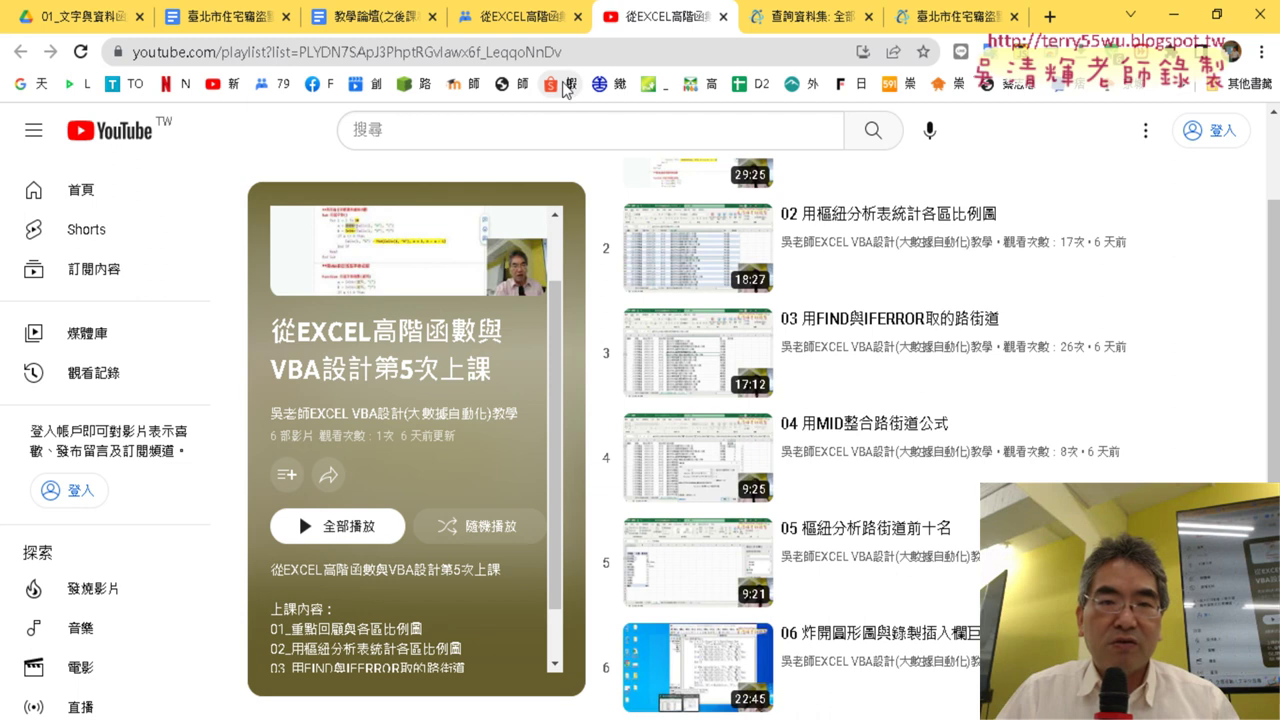
- In the Google Docs notes, select the full =MID(H2,…) street-extraction formula, then return to Excel
{"action": "left_click", "coordinate": [240, 22]}
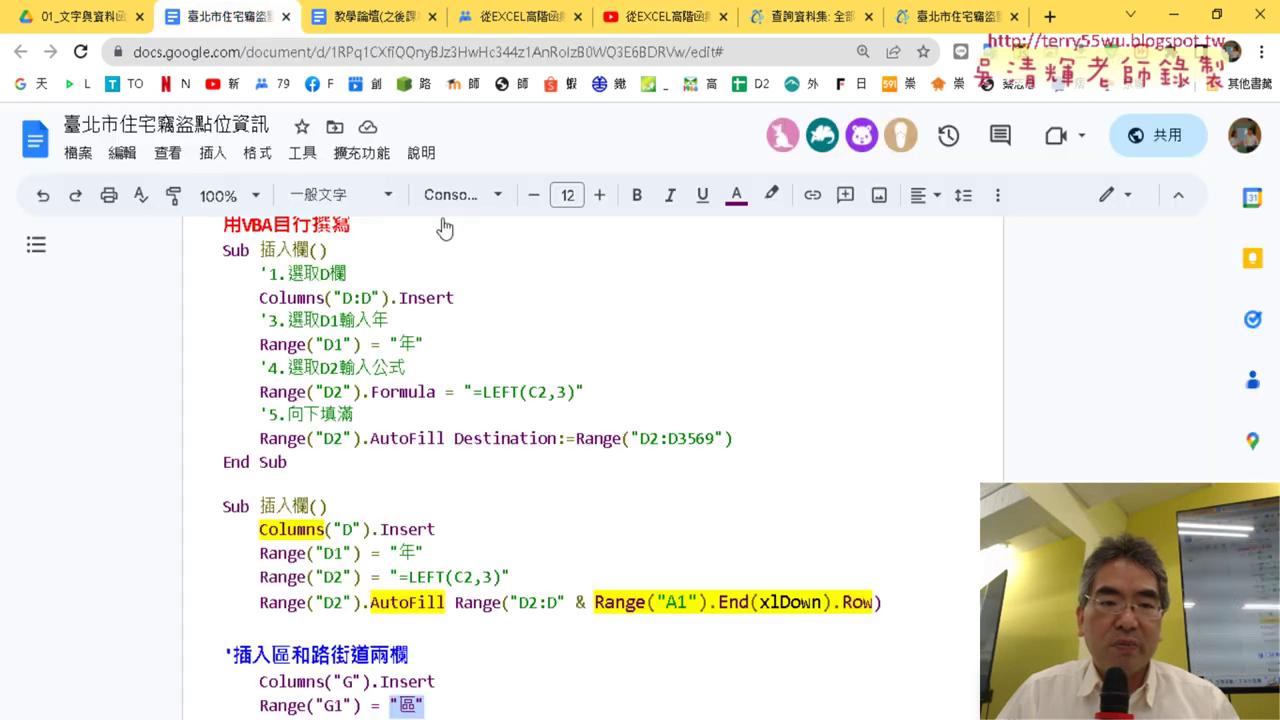
{"action": "scroll", "coordinate": [590, 450], "scroll_direction": "down", "scroll_amount": 10}
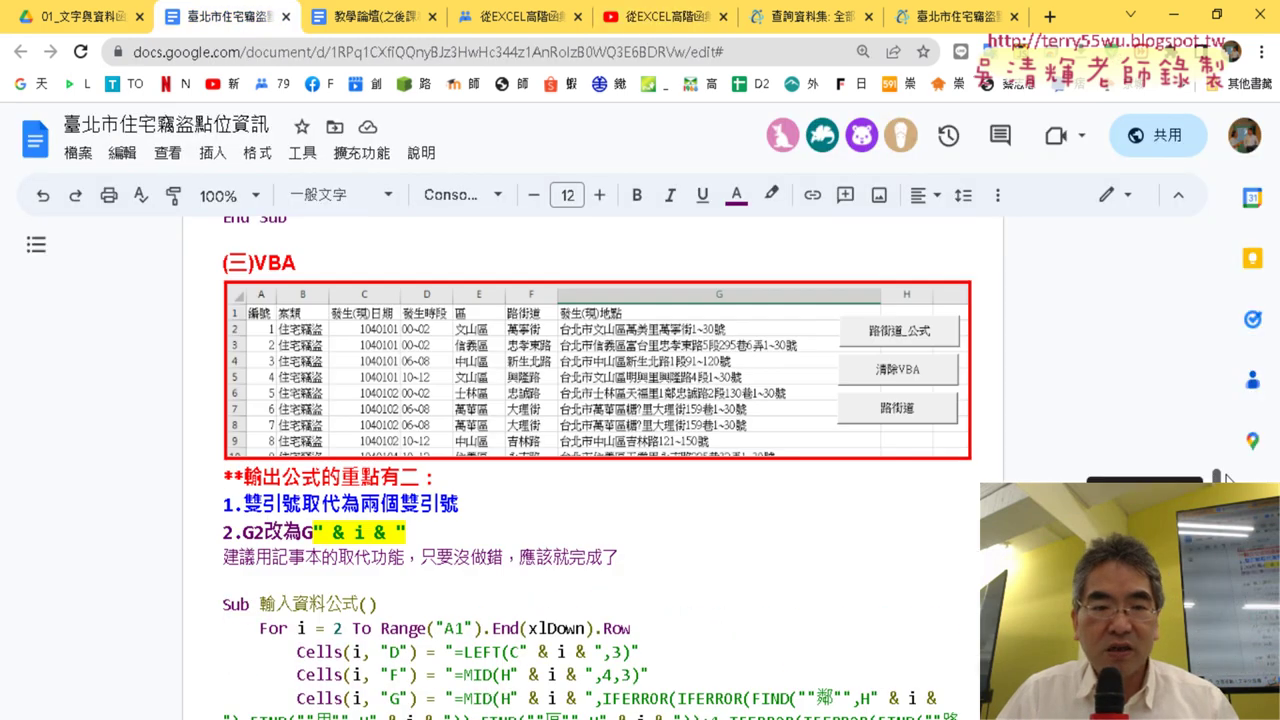
{"action": "scroll", "coordinate": [590, 450], "scroll_direction": "up", "scroll_amount": 3}
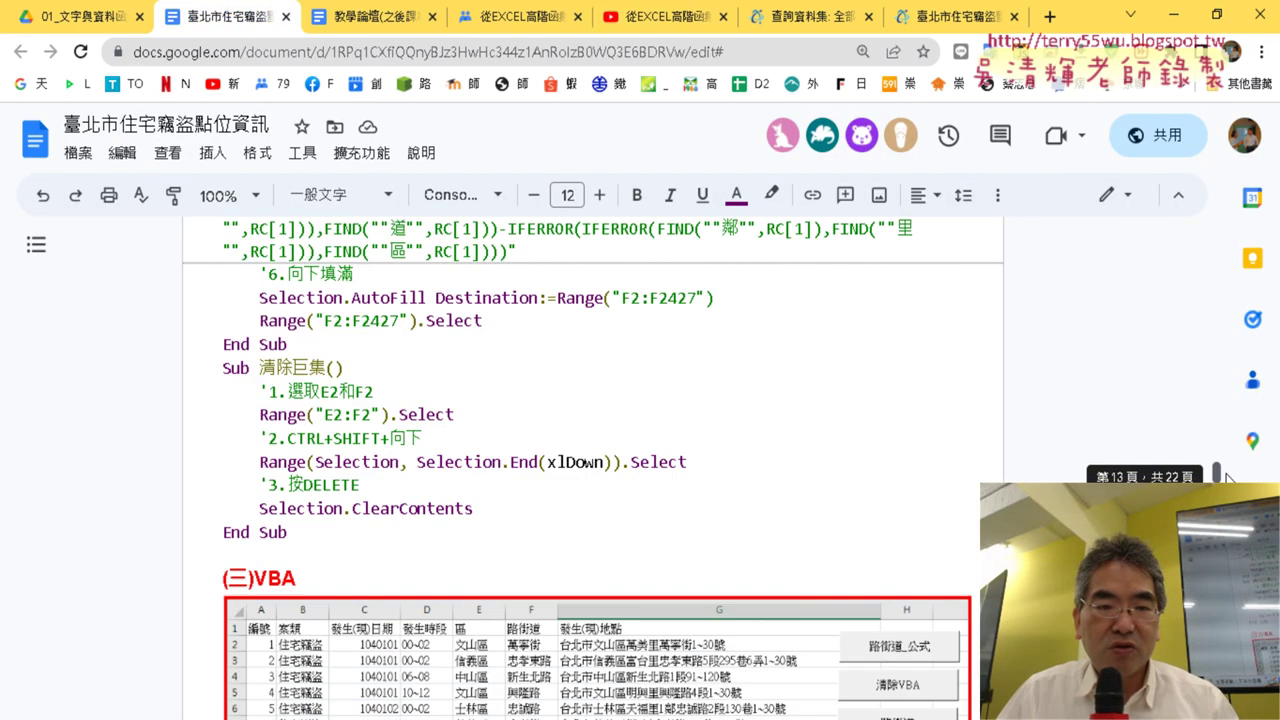
{"action": "scroll", "coordinate": [590, 450], "scroll_direction": "down", "scroll_amount": 4}
{"action": "scroll", "coordinate": [590, 450], "scroll_direction": "down", "scroll_amount": 2}
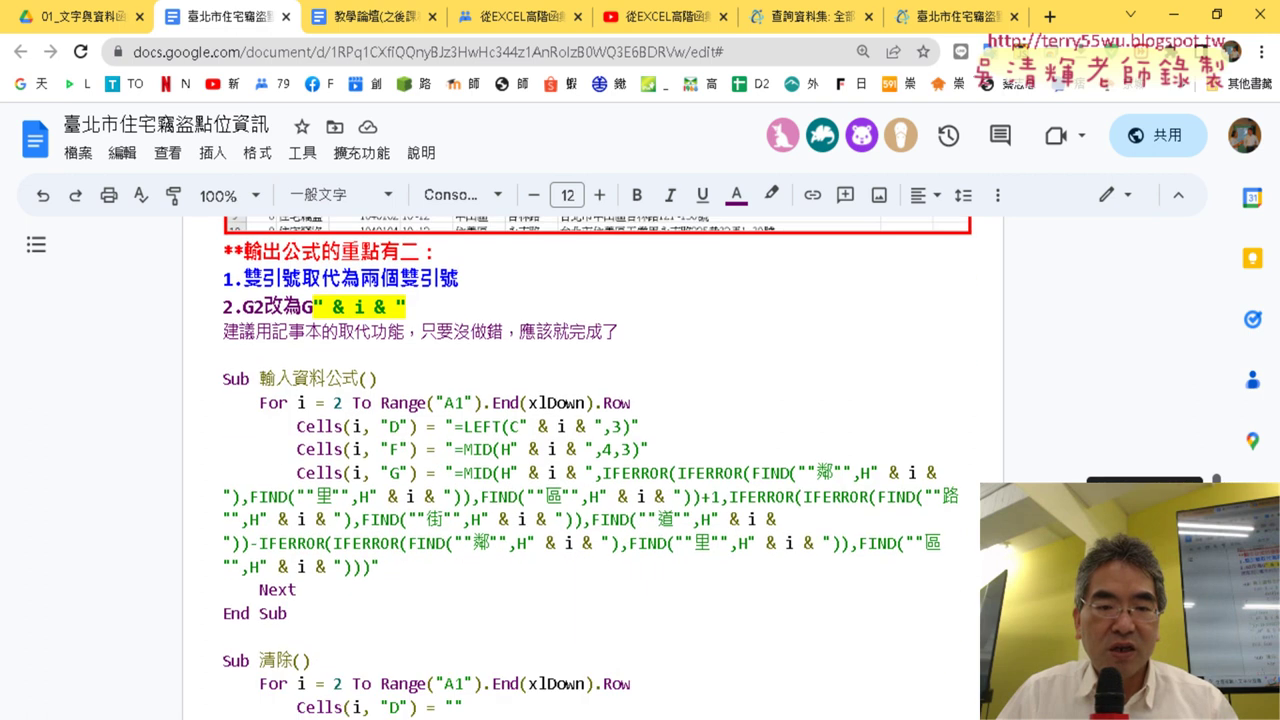
{"action": "left_click_drag", "start_coordinate": [1218, 482], "coordinate": [1220, 450]}
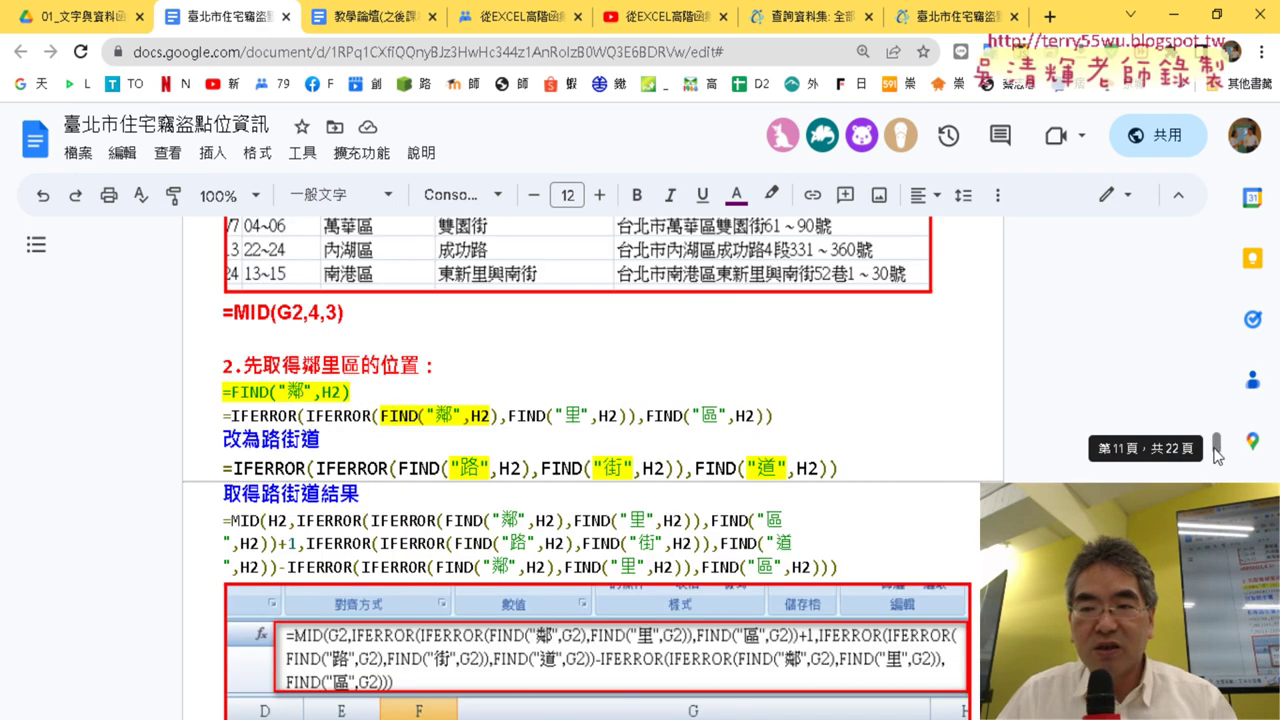
{"action": "left_click_drag", "start_coordinate": [214, 521], "coordinate": [792, 562]}
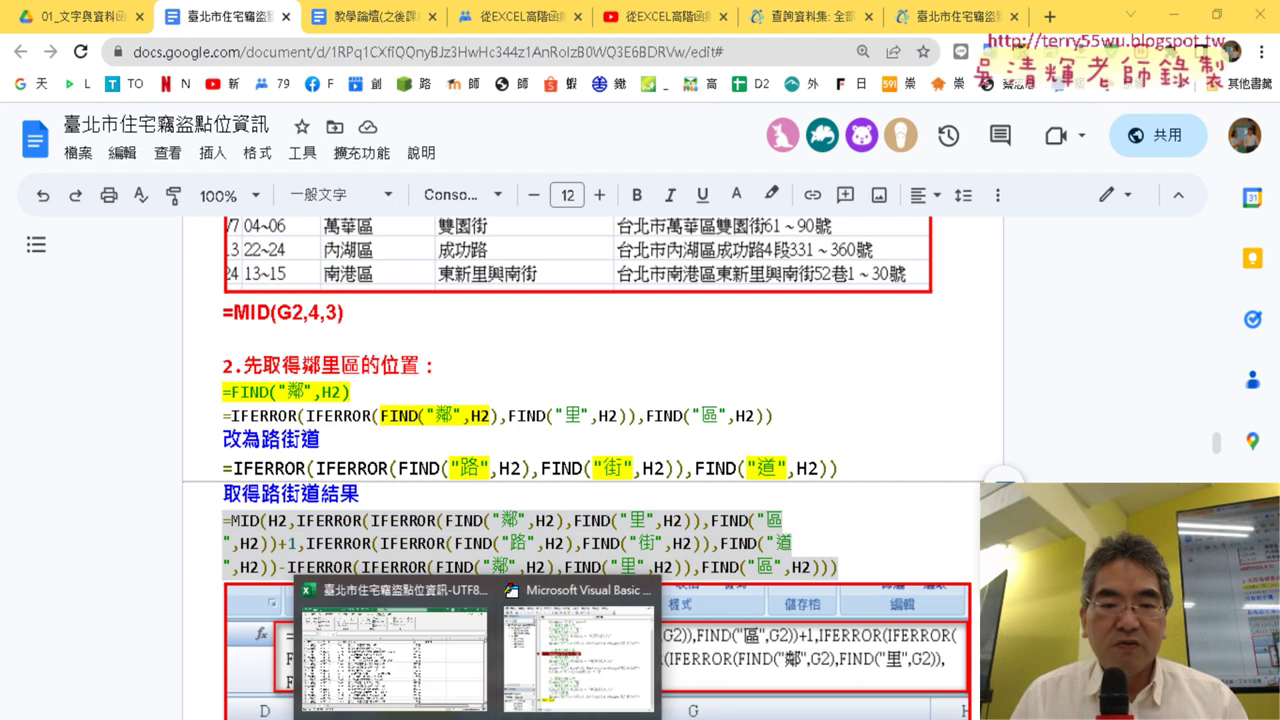
{"action": "left_click", "coordinate": [400, 650]}
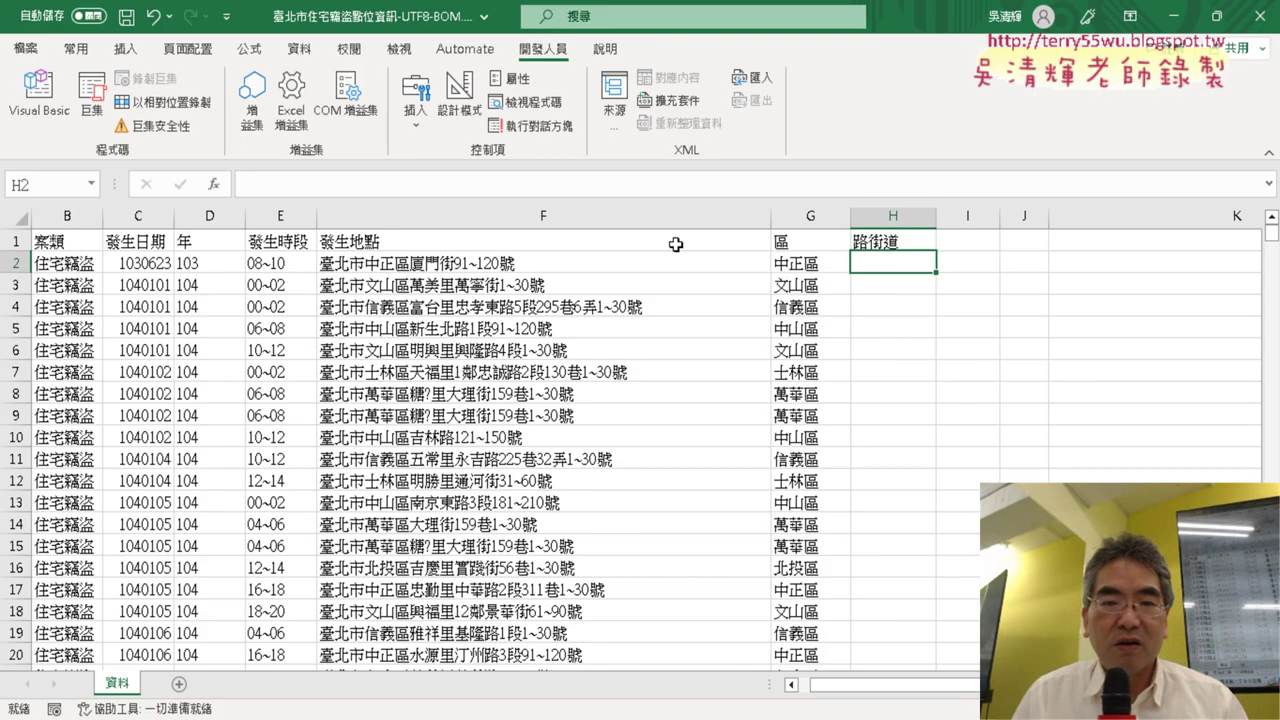
- Paste the street formula into H2 and dismiss the circular-reference warning, leaving H2 at 0
{"action": "left_click", "coordinate": [508, 186]}
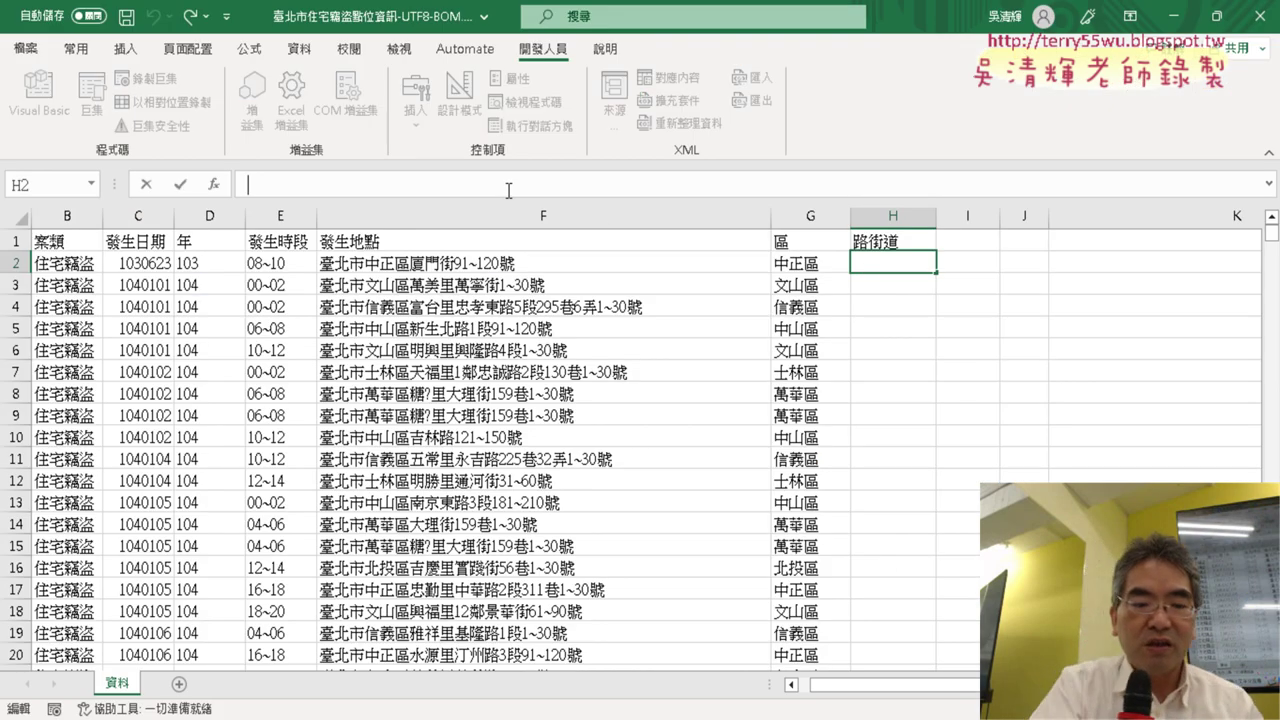
{"action": "key", "text": "ctrl+v"}
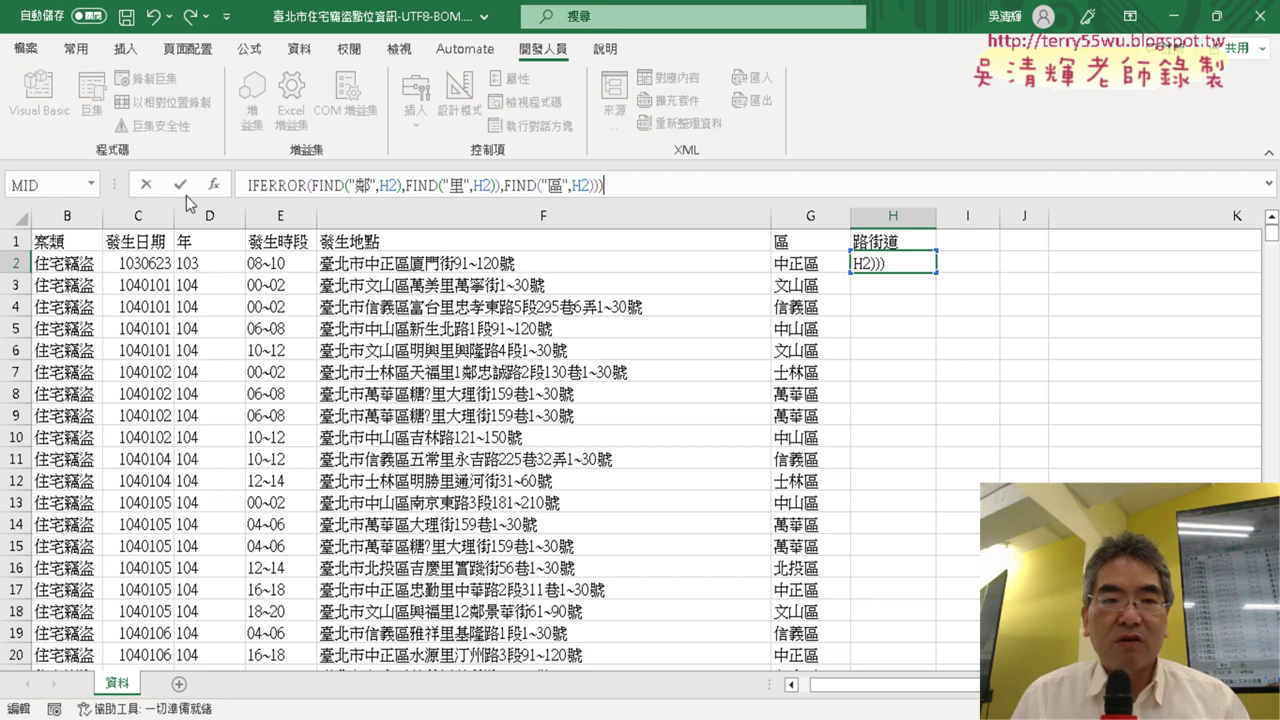
{"action": "left_click", "coordinate": [181, 186]}
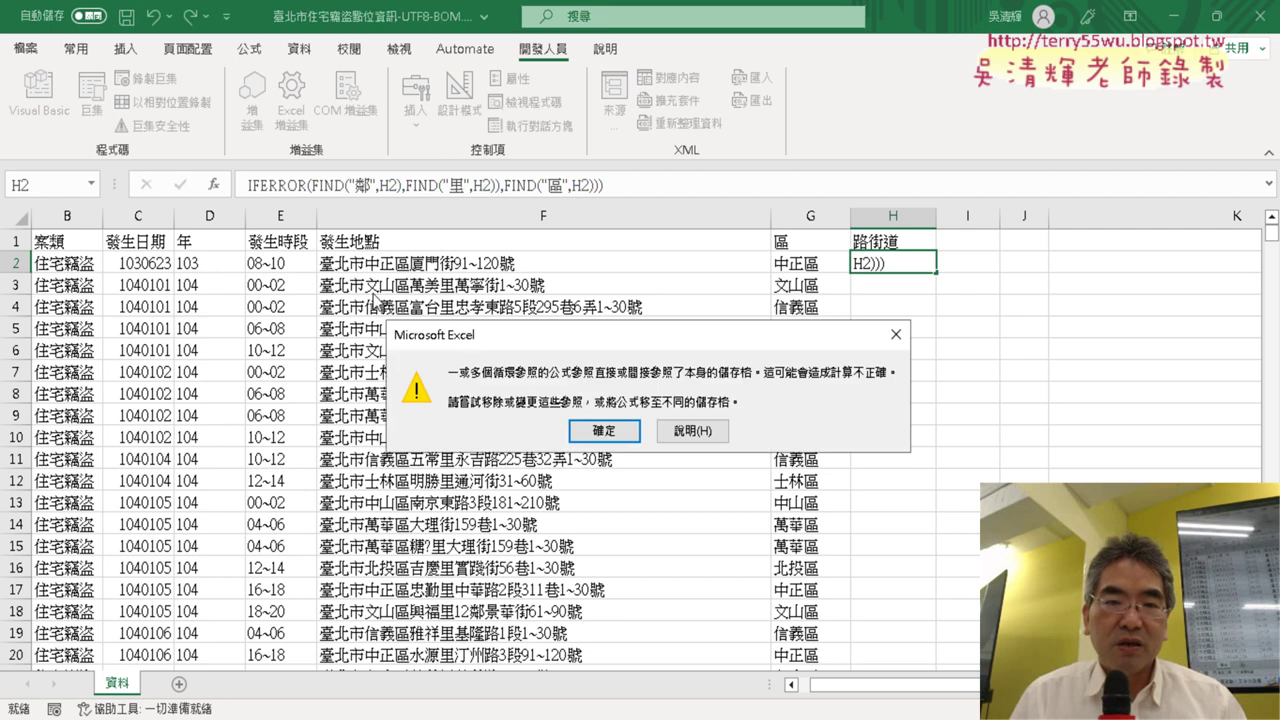
{"action": "left_click", "coordinate": [603, 430]}
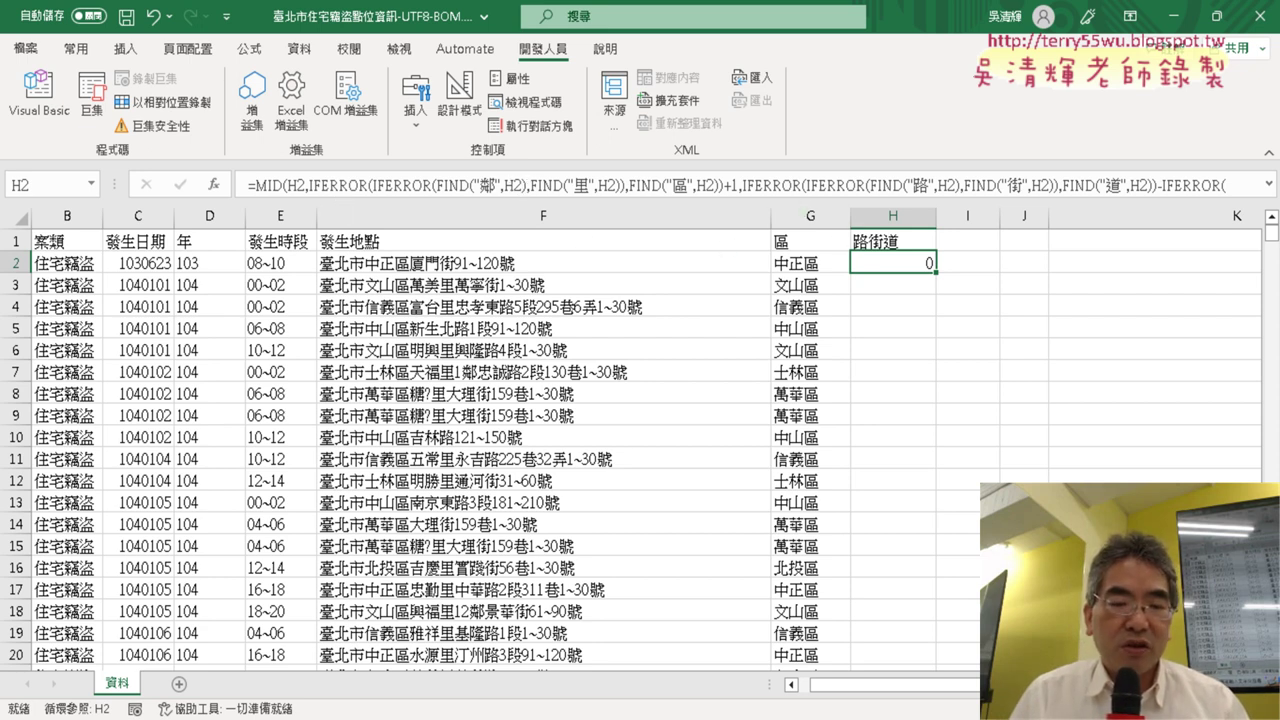
{"action": "key", "text": "alt+Tab"}
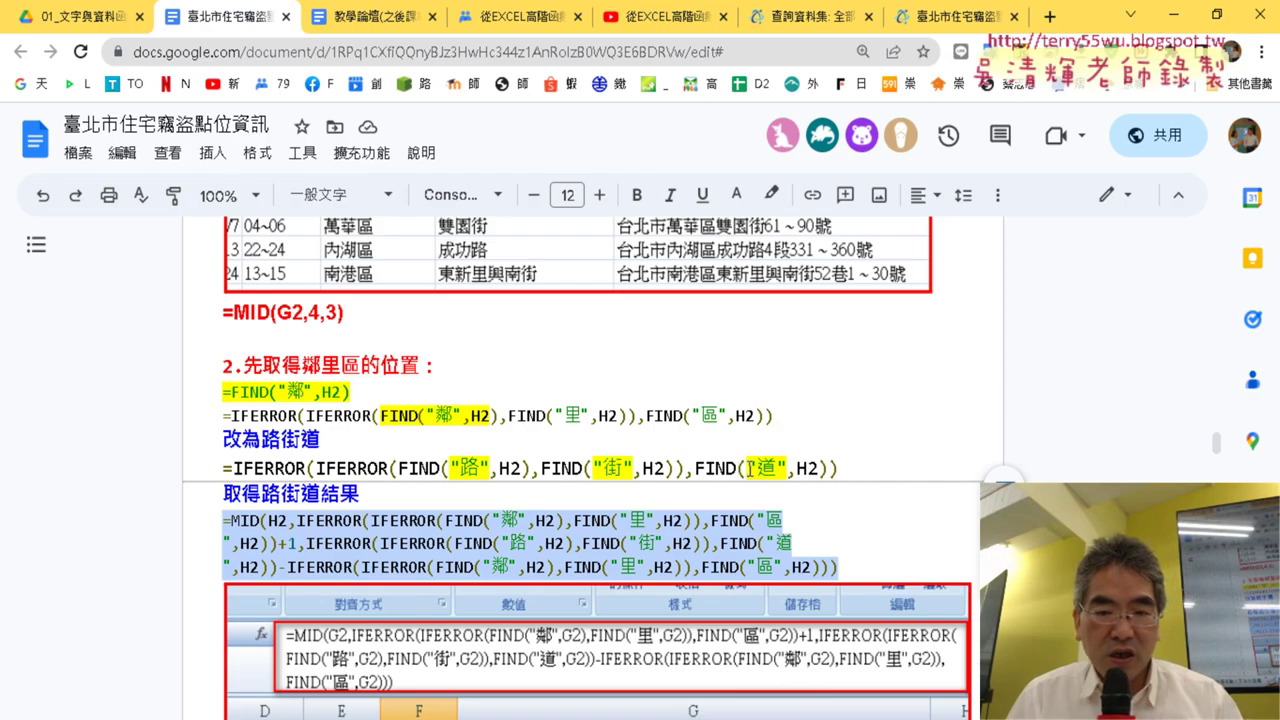
{"action": "scroll", "coordinate": [750, 467], "scroll_direction": "down", "scroll_amount": 1}
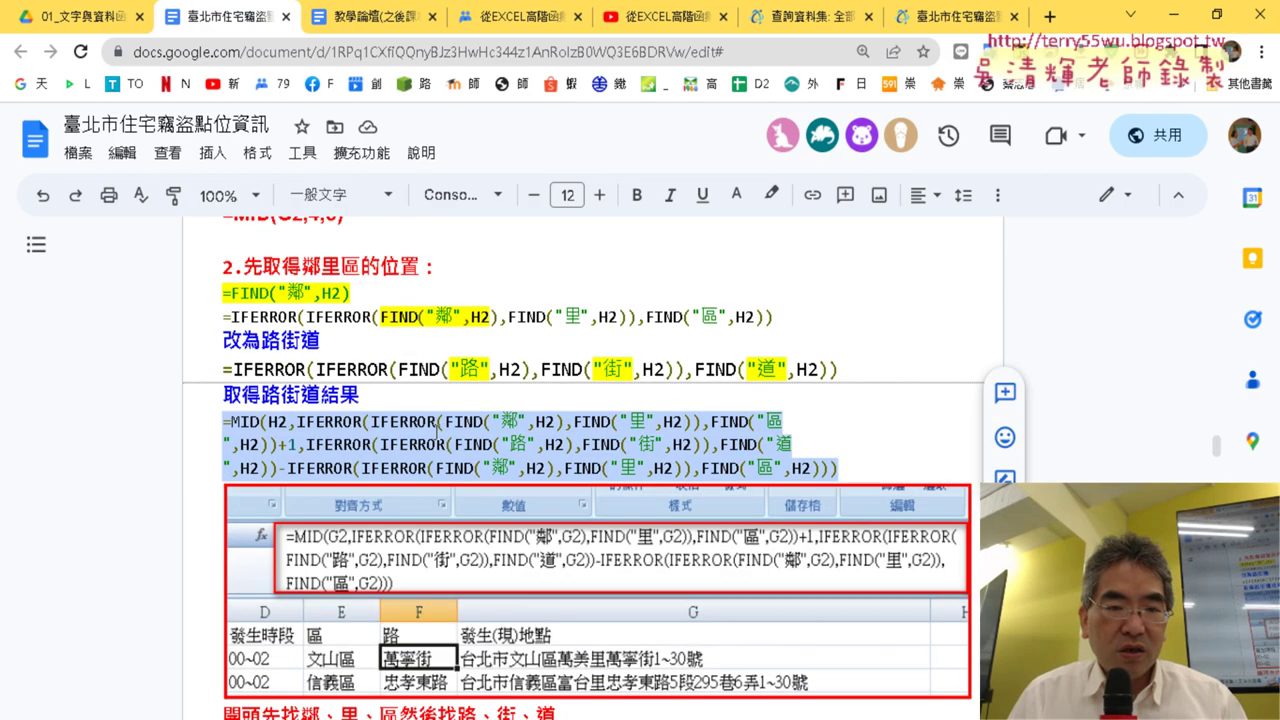
{"action": "scroll", "coordinate": [436, 432], "scroll_direction": "down", "scroll_amount": 4}
{"action": "scroll", "coordinate": [436, 432], "scroll_direction": "down", "scroll_amount": 3}
{"action": "scroll", "coordinate": [437, 437], "scroll_direction": "down", "scroll_amount": 3}
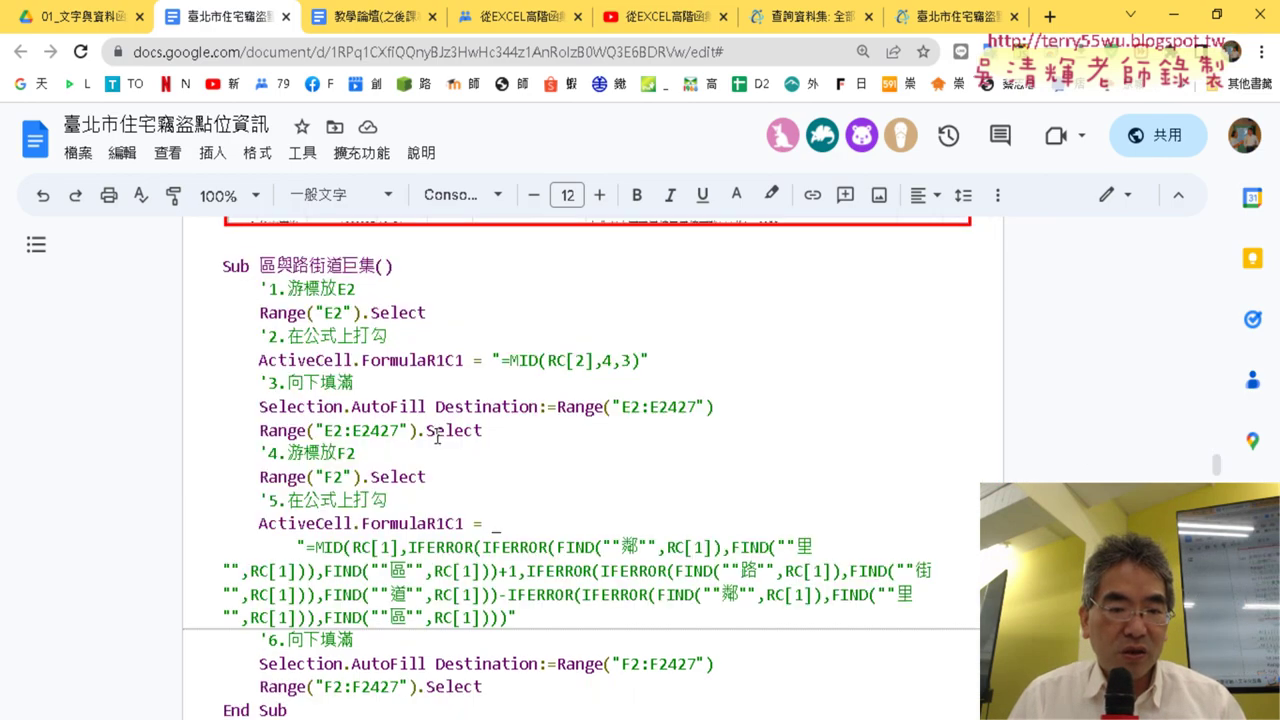
{"action": "scroll", "coordinate": [437, 437], "scroll_direction": "down", "scroll_amount": 2}
{"action": "scroll", "coordinate": [437, 440], "scroll_direction": "down", "scroll_amount": 1}
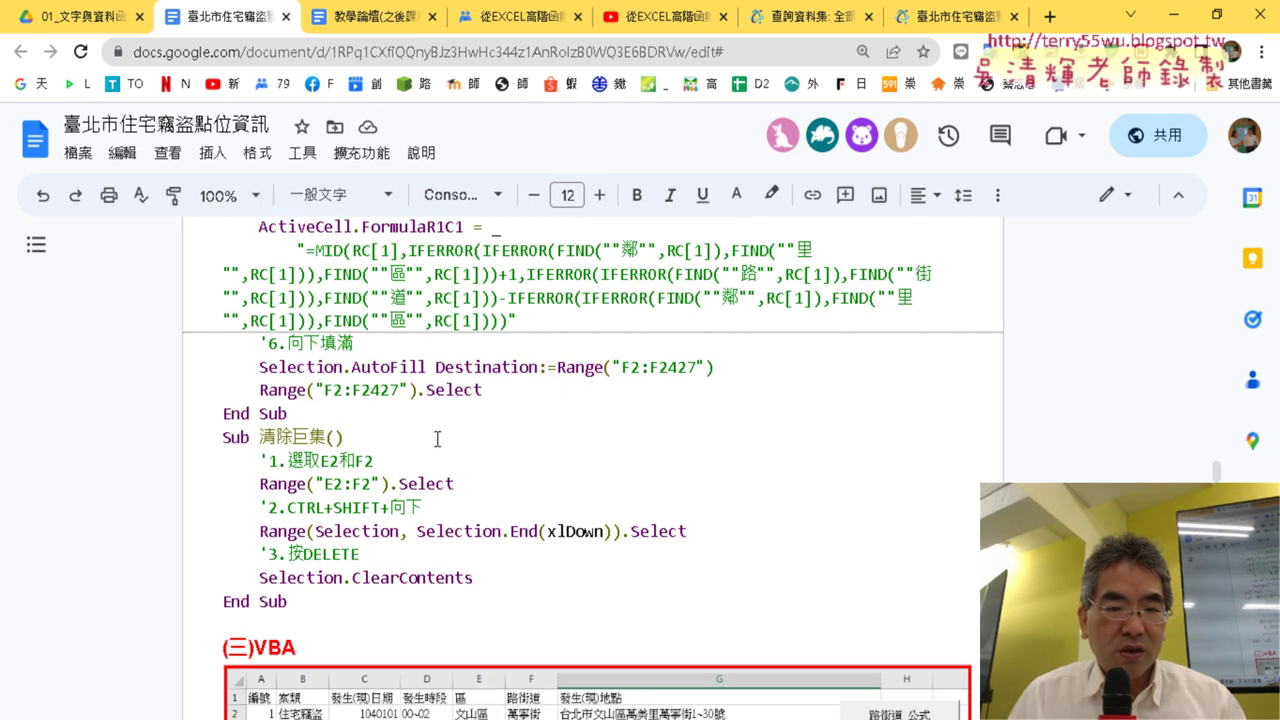
{"action": "scroll", "coordinate": [437, 440], "scroll_direction": "down", "scroll_amount": 1}
{"action": "scroll", "coordinate": [437, 437], "scroll_direction": "up", "scroll_amount": 3}
{"action": "scroll", "coordinate": [437, 437], "scroll_direction": "up", "scroll_amount": 5}
{"action": "scroll", "coordinate": [437, 437], "scroll_direction": "up", "scroll_amount": 5}
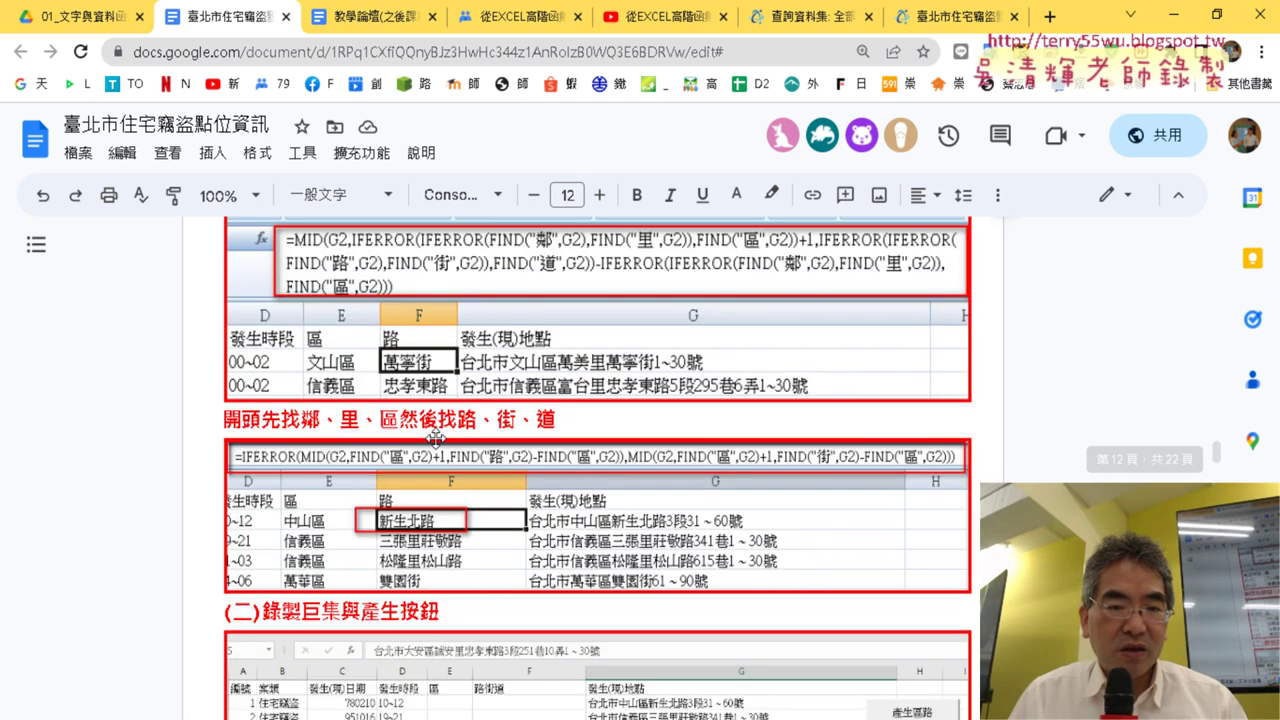
{"action": "scroll", "coordinate": [437, 437], "scroll_direction": "up", "scroll_amount": 3}
{"action": "scroll", "coordinate": [479, 489], "scroll_direction": "up", "scroll_amount": 3}
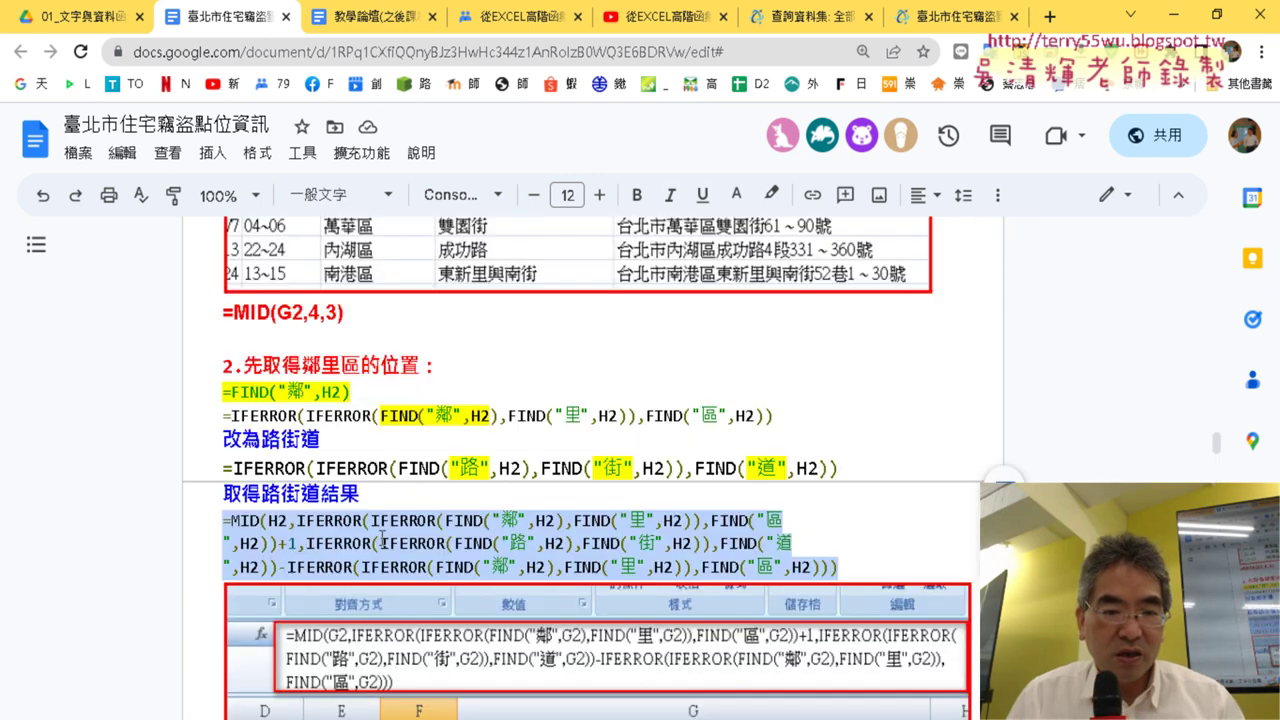